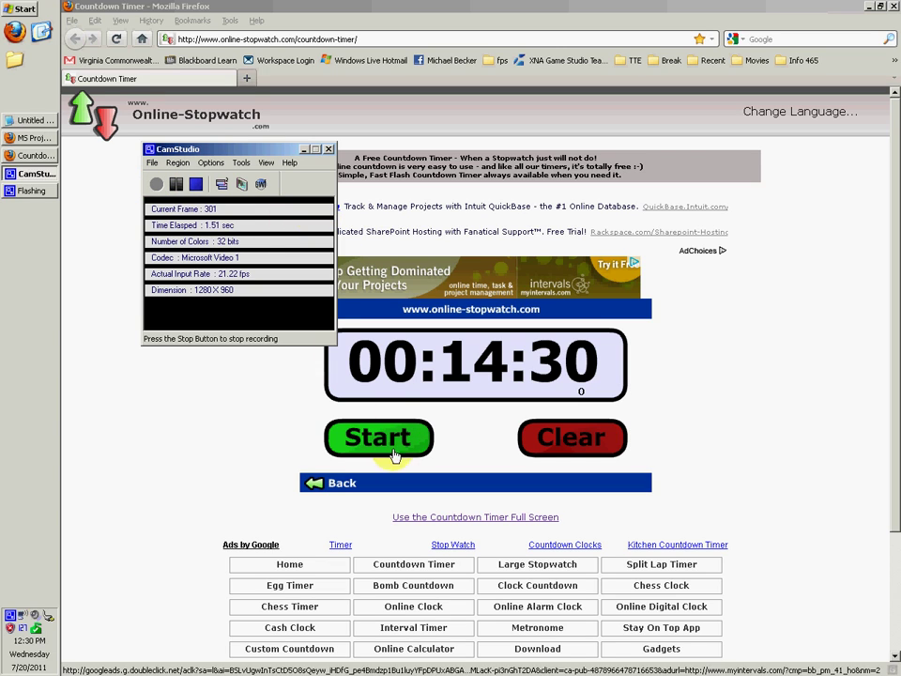
Start the 14:30 countdown timer and bring up the MS Project Tips page in Firefox.
left_click(304, 149)
left_click(428, 443)
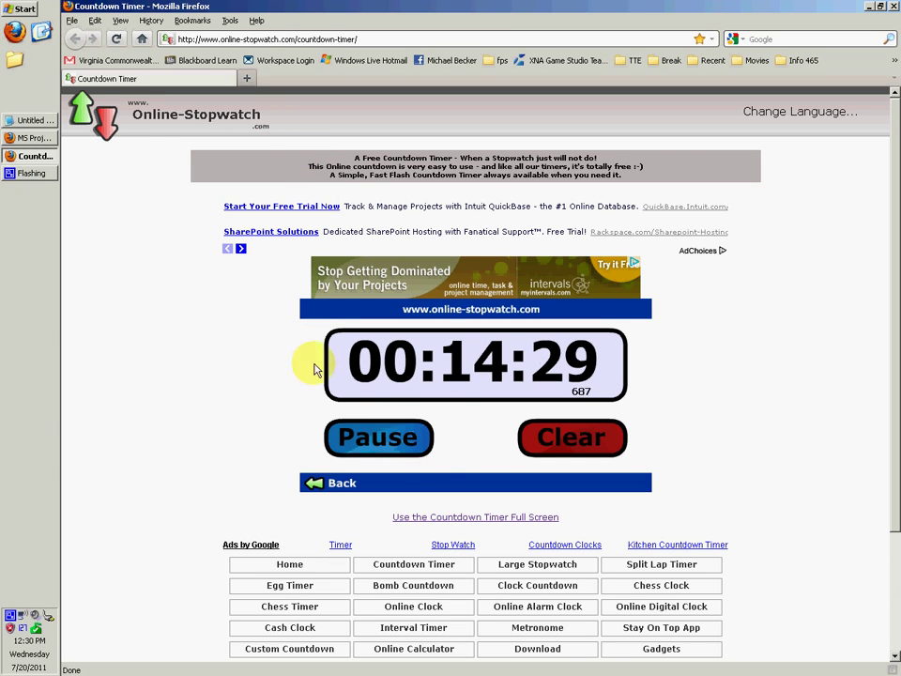
left_click(34, 123)
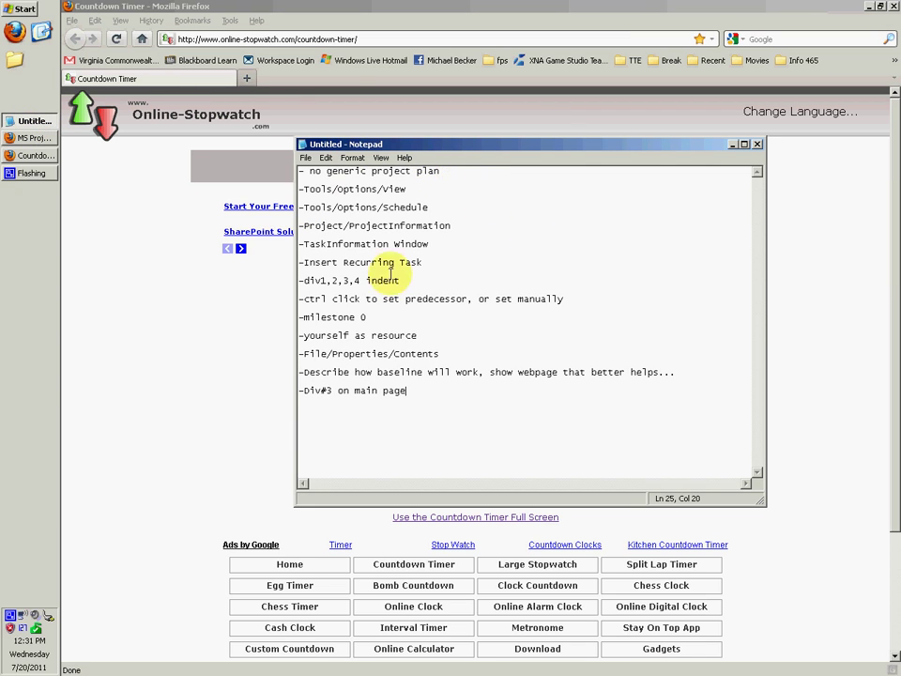
left_click(174, 41)
left_click(34, 138)
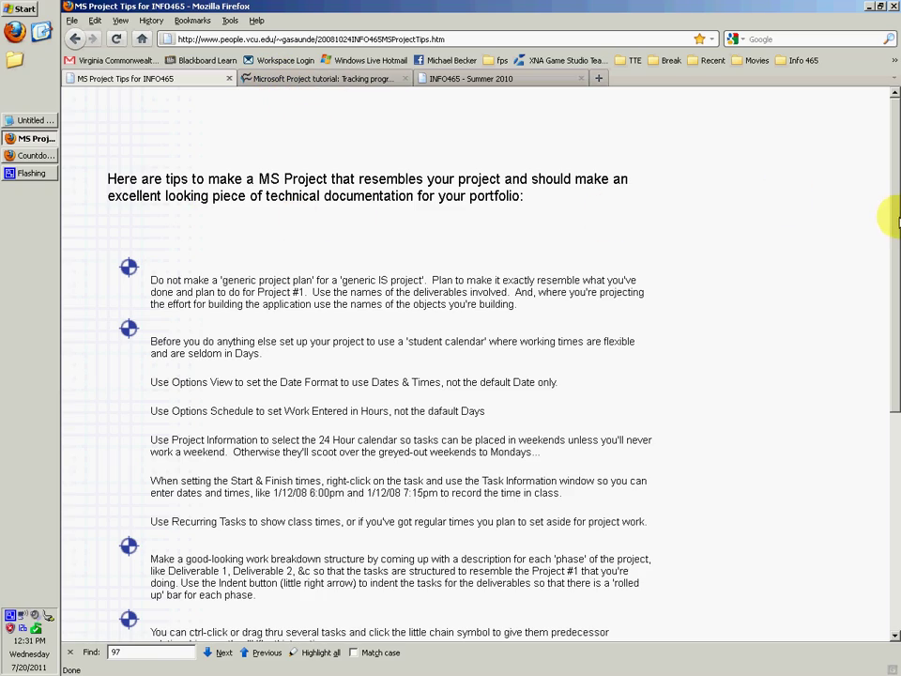
left_click_drag(887, 222, 888, 191)
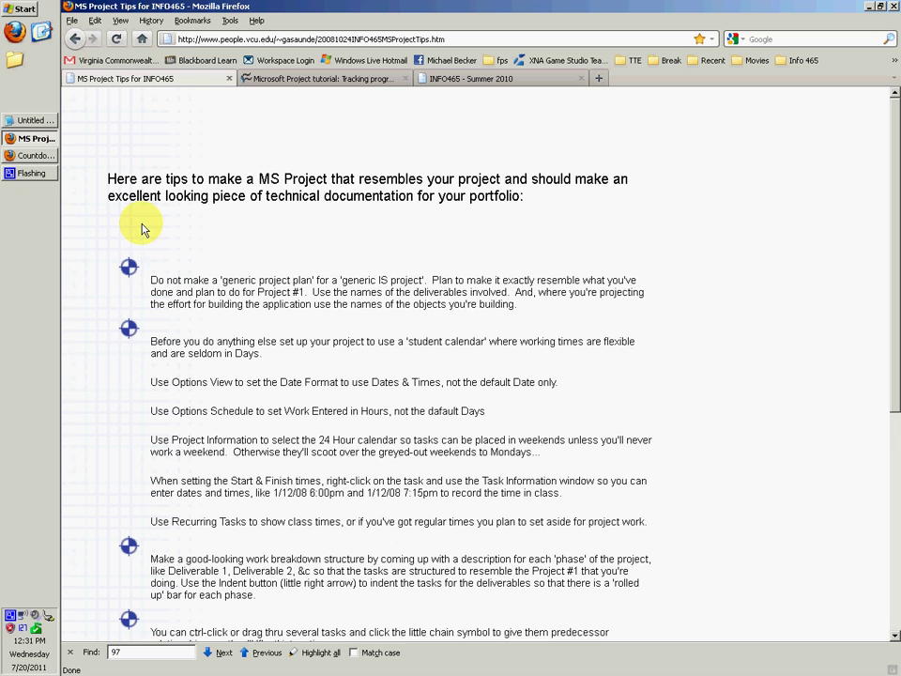
Launch Microsoft Office Project 2003 from All Programs > Microsoft Office.
left_click(9, 9)
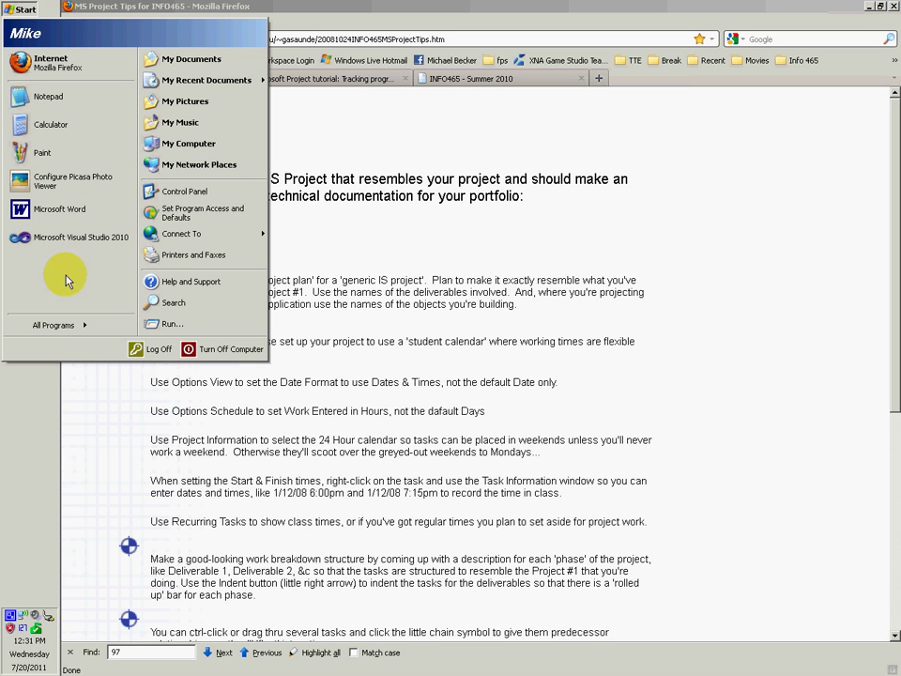
left_click(58, 325)
mouse_move(293, 526)
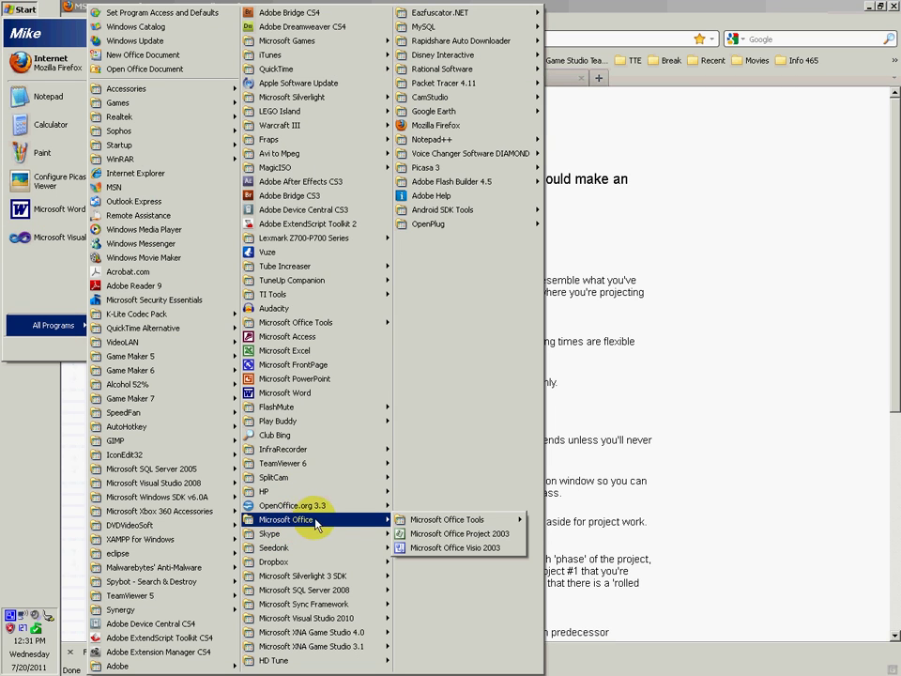
left_click(452, 534)
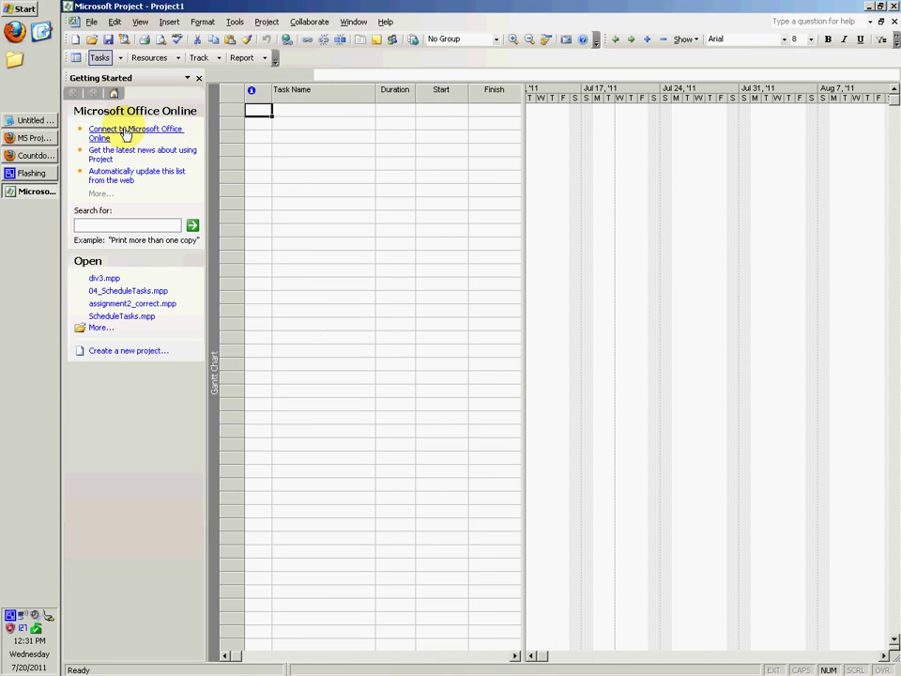
Close the Getting Started and Tasks panes and widen the task table.
left_click(198, 81)
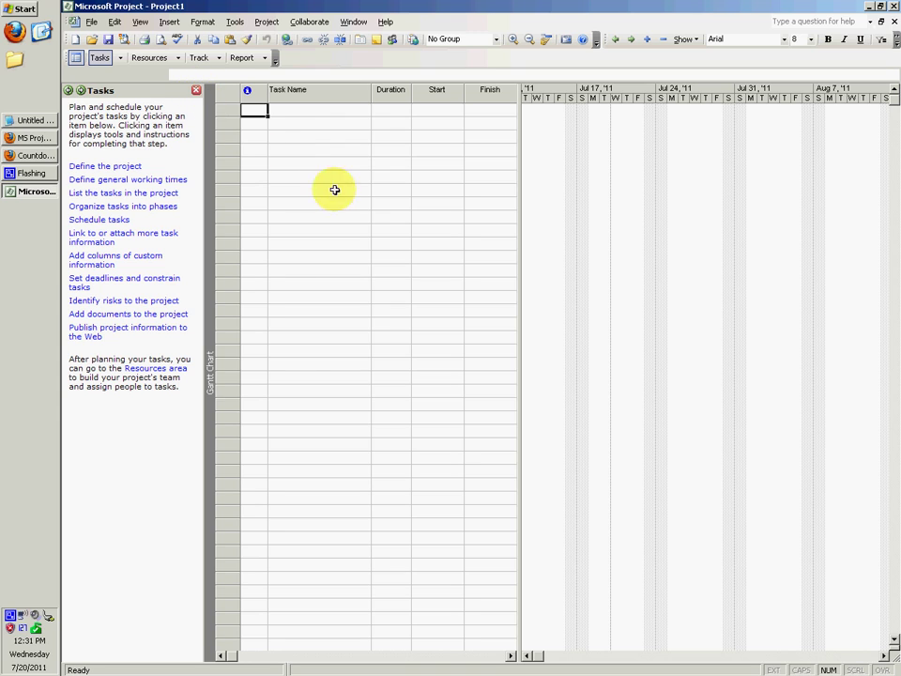
left_click(197, 92)
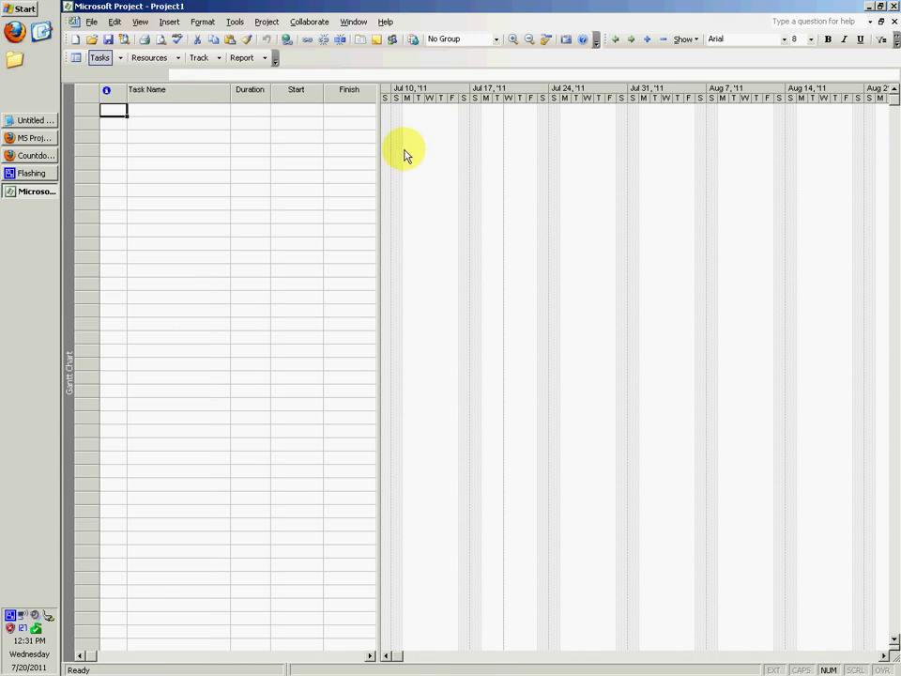
left_click_drag(379, 173, 582, 196)
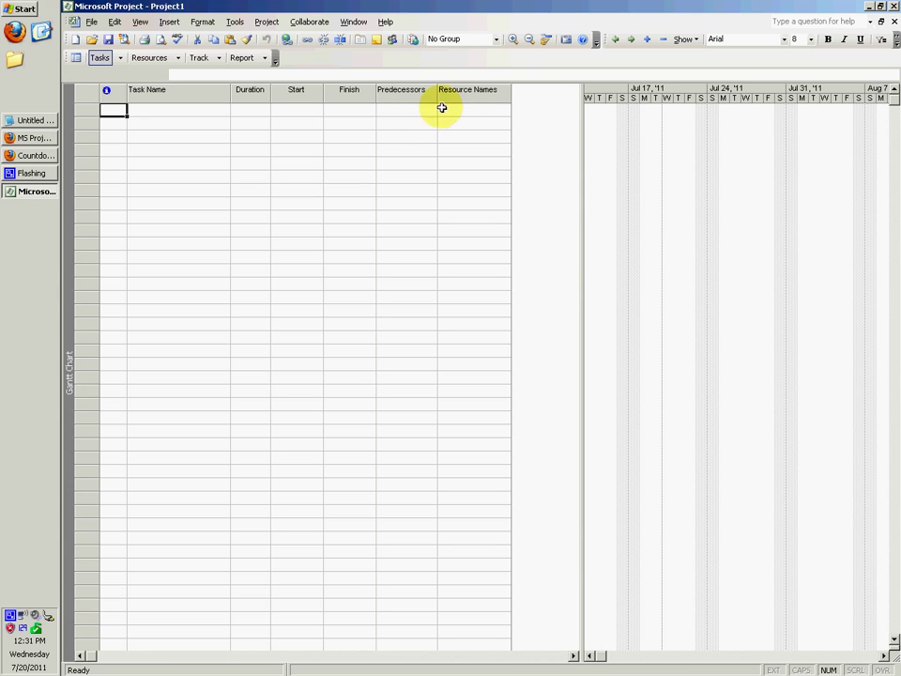
Insert a % Work Complete column into the task table.
right_click(390, 93)
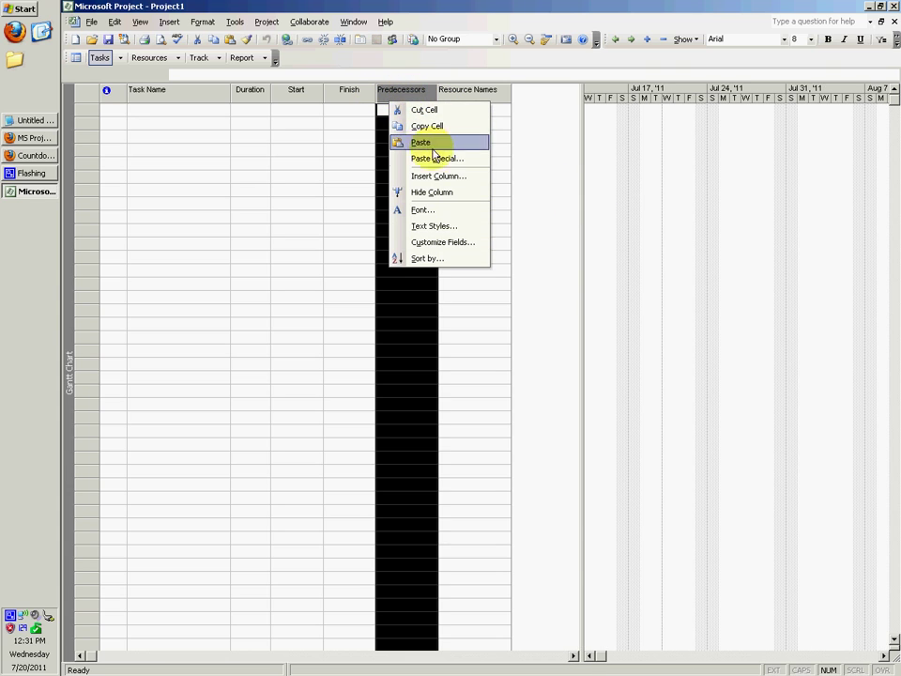
left_click(418, 120)
left_click(590, 298)
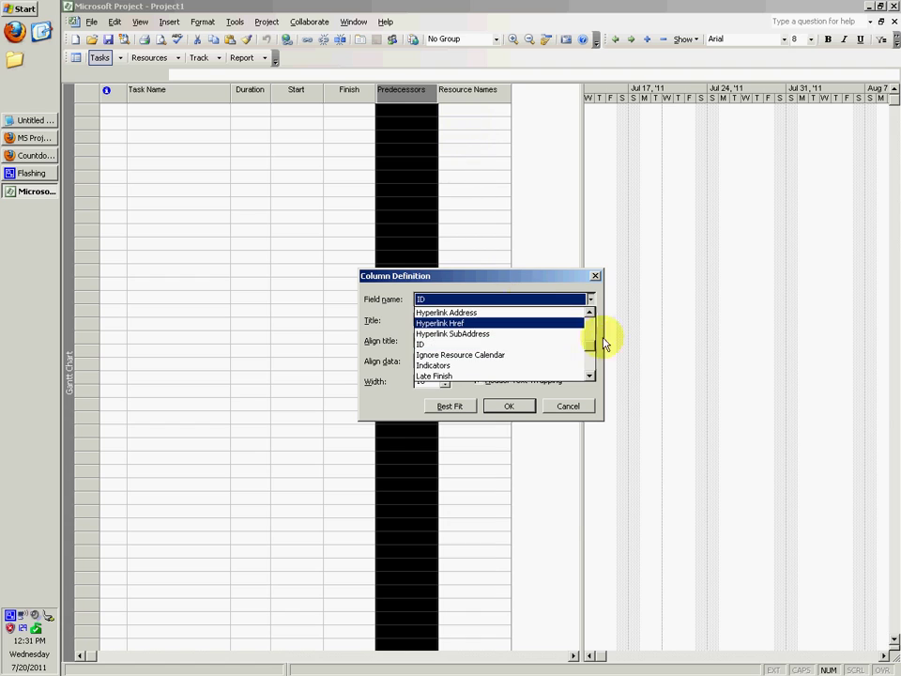
left_click_drag(593, 358, 592, 375)
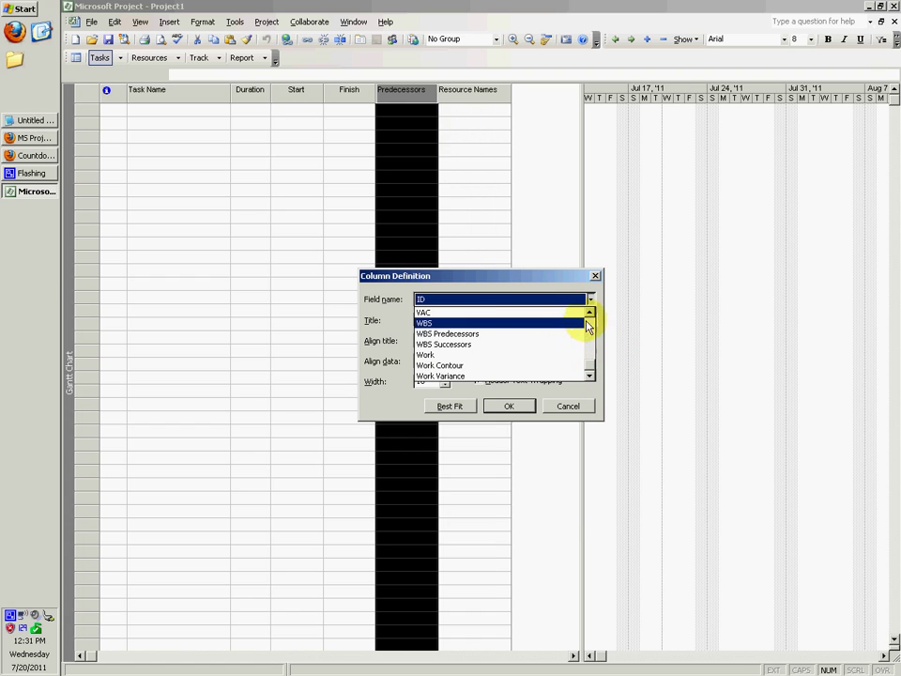
left_click_drag(591, 366, 593, 315)
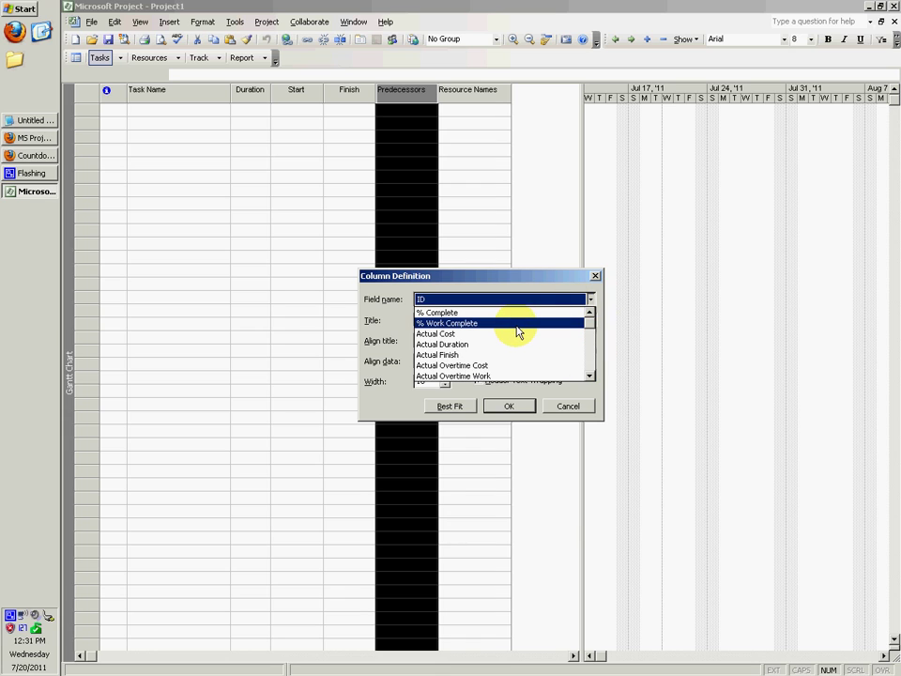
left_click(521, 324)
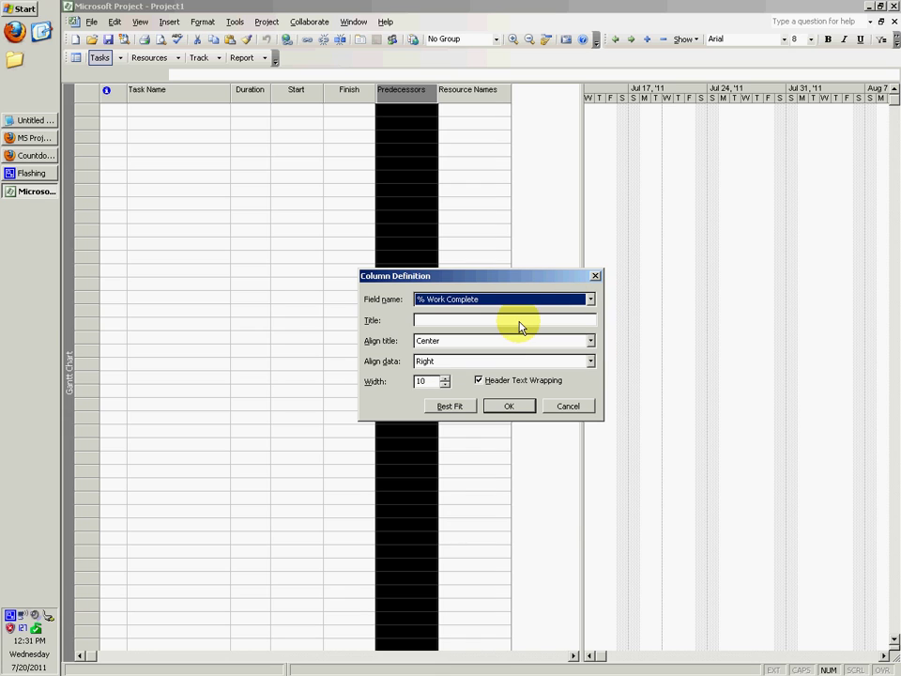
left_click(512, 407)
Place % Work Complete as the last column after Resource Names and widen the table.
left_click_drag(404, 99, 455, 105)
left_click(455, 96)
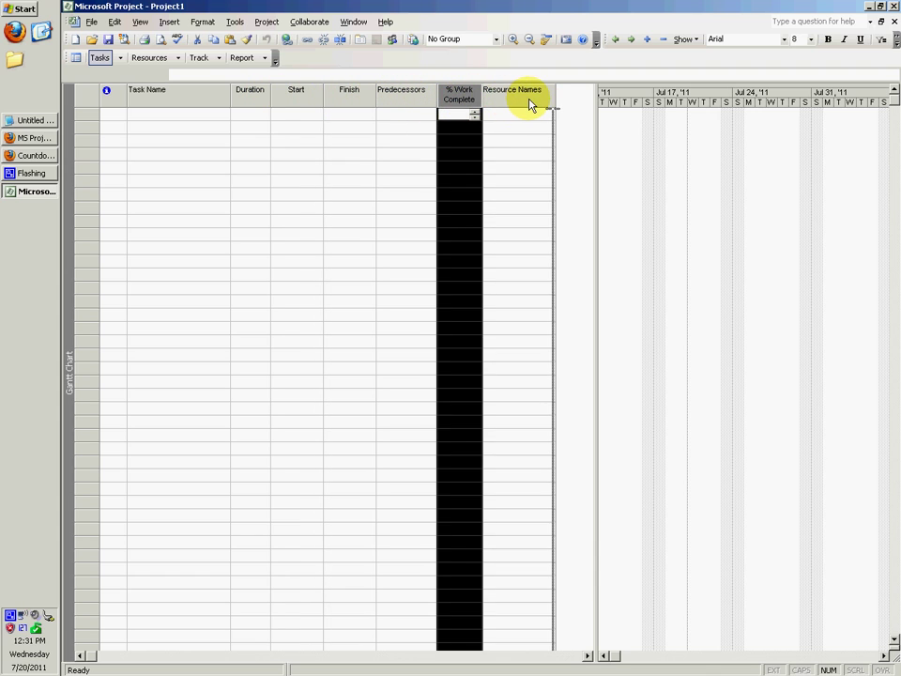
key("Delete")
left_click_drag(512, 133, 693, 132)
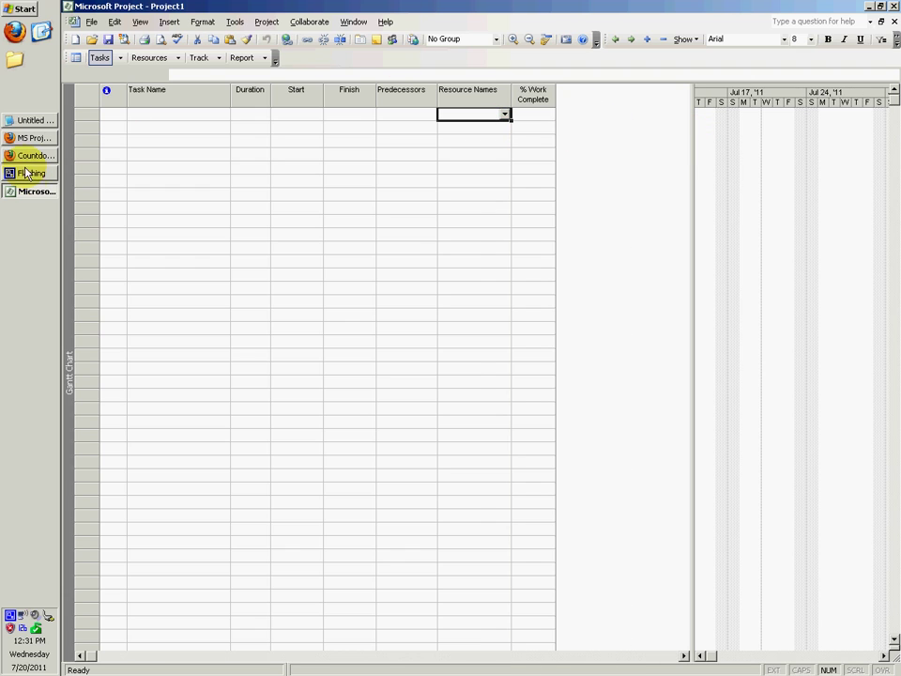
left_click(16, 119)
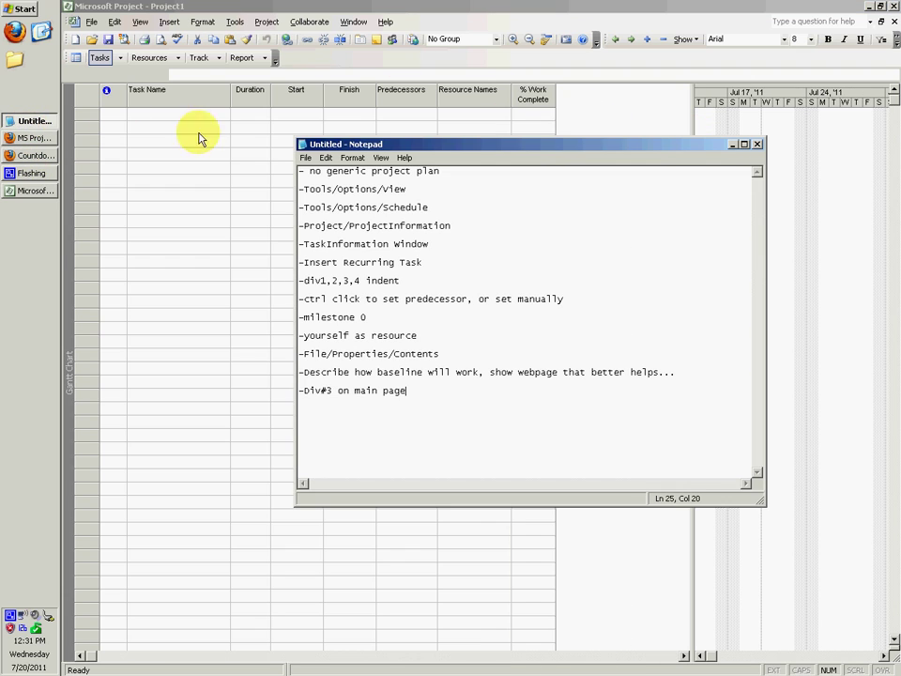
left_click(38, 139)
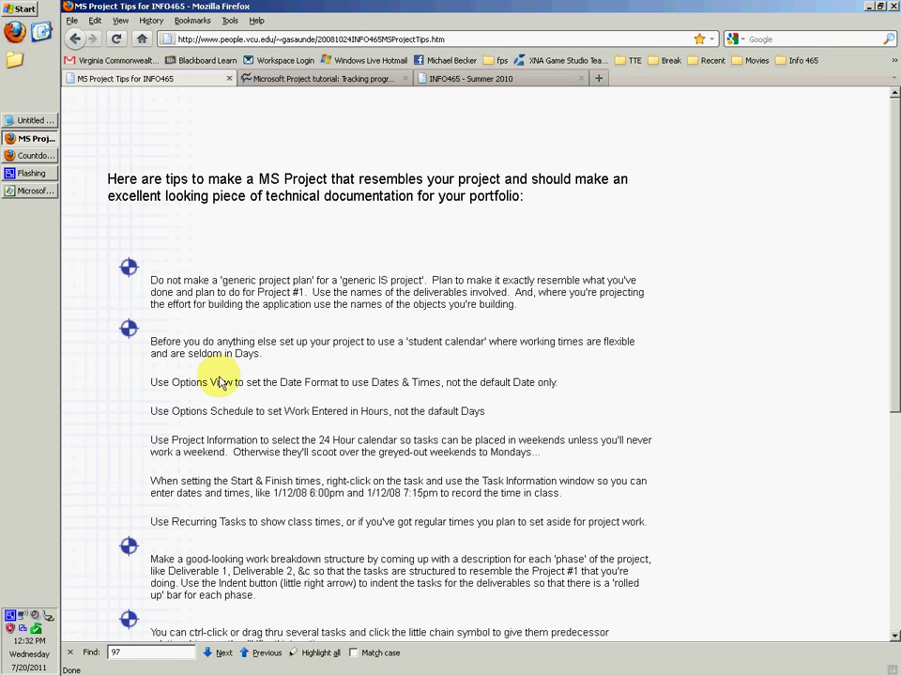
triple_click(231, 354)
left_click(228, 357)
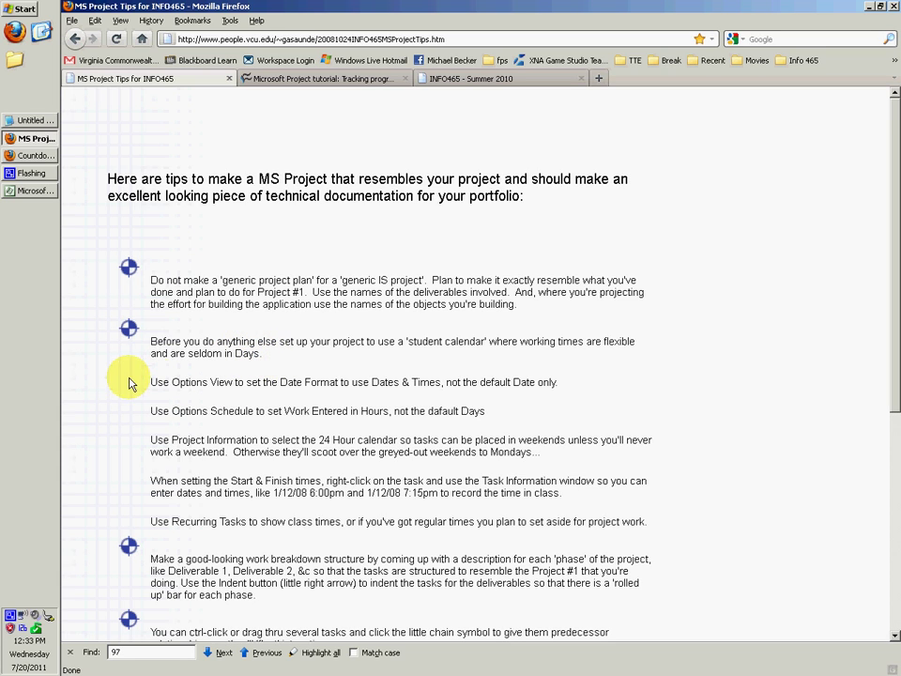
left_click_drag(149, 342, 564, 522)
left_click(582, 516)
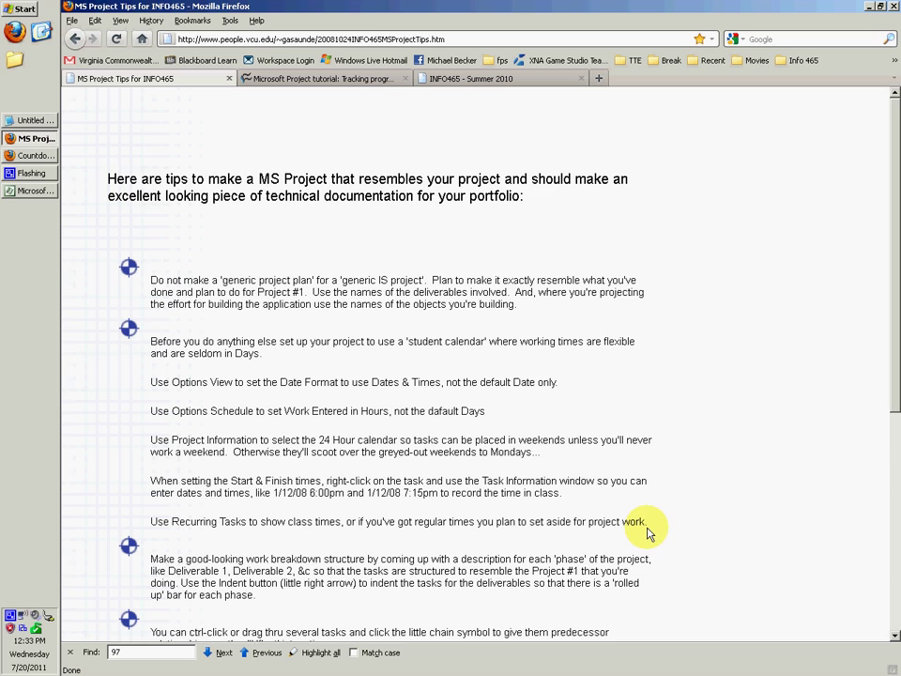
left_click_drag(600, 492, 137, 382)
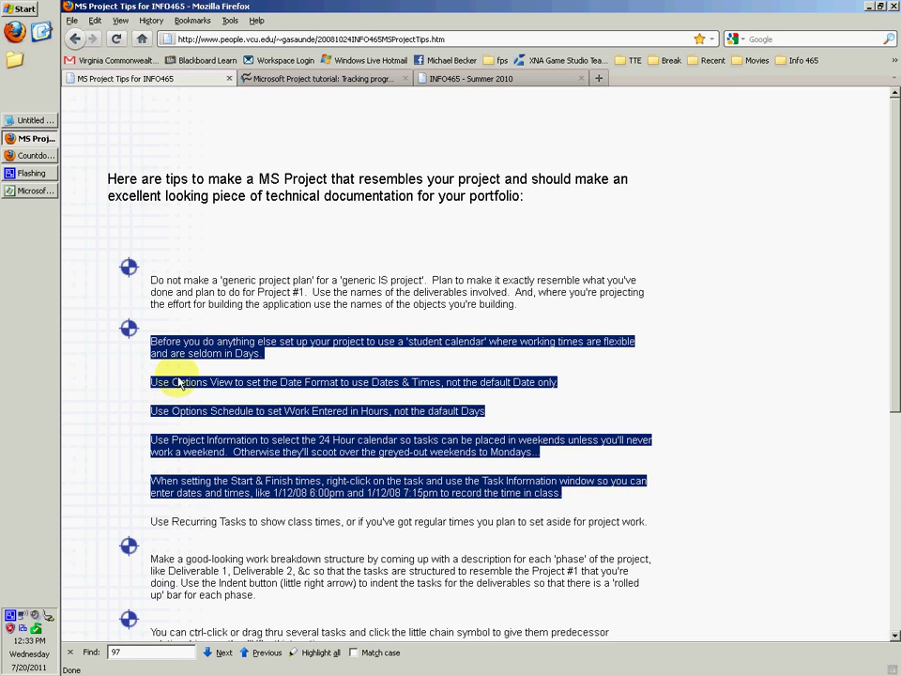
left_click(158, 383)
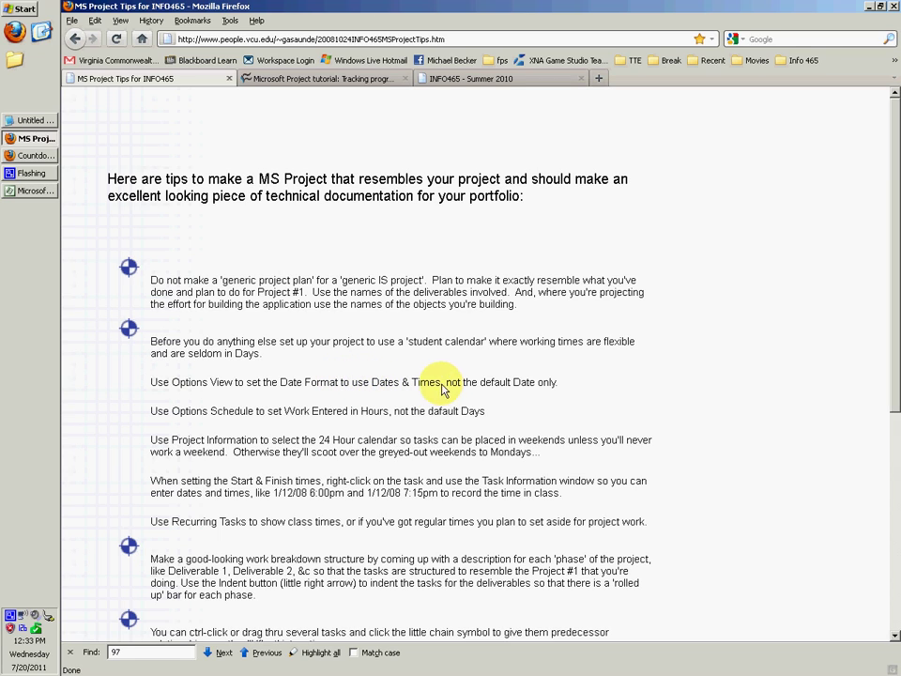
Keep the date format Mon 1/28/02 12:33 PM in Project's View options.
left_click(28, 192)
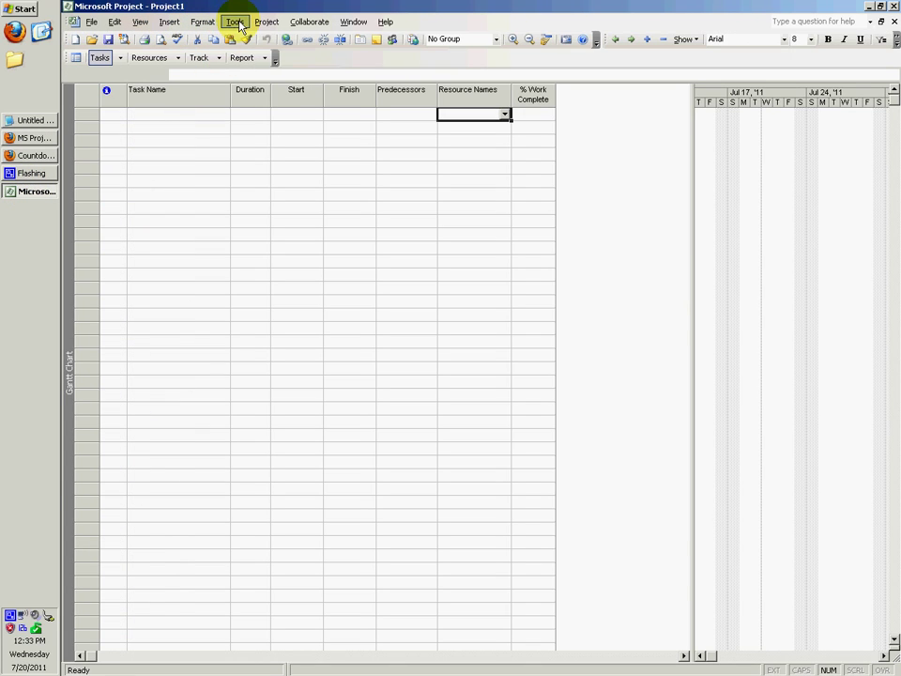
left_click(237, 23)
left_click(260, 154)
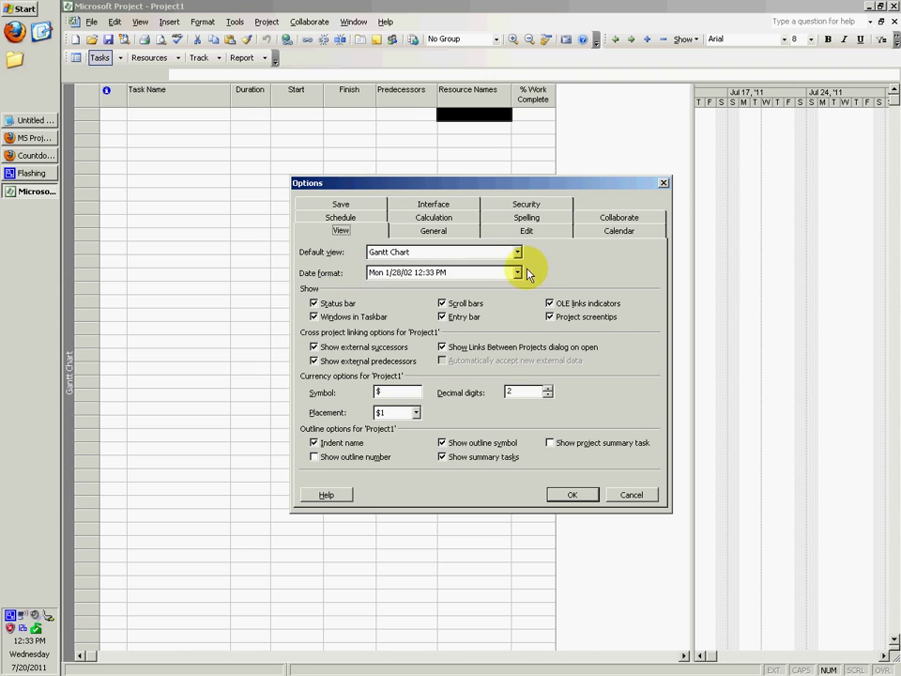
left_click(517, 272)
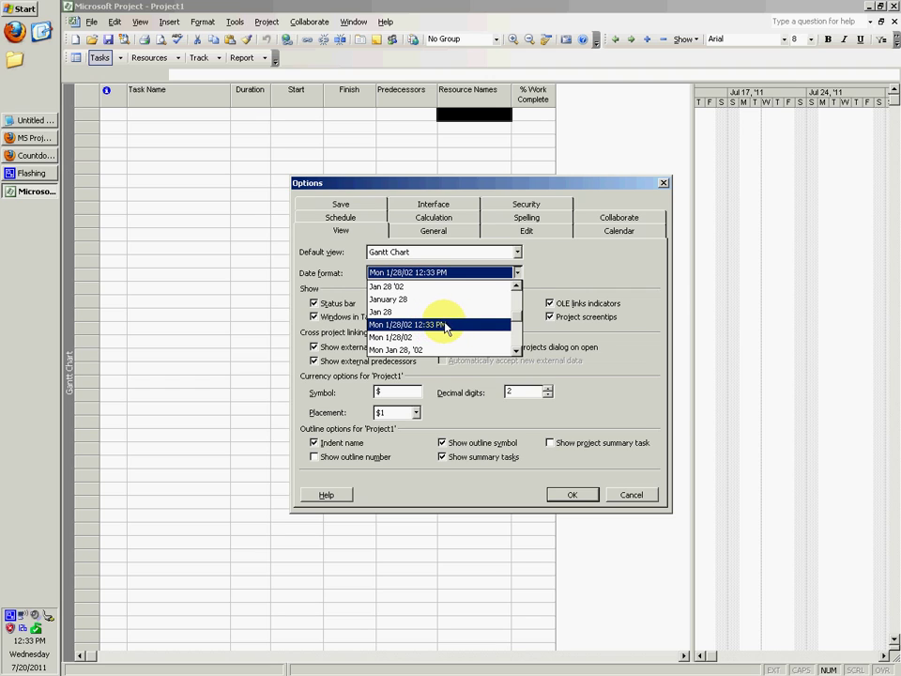
left_click(453, 325)
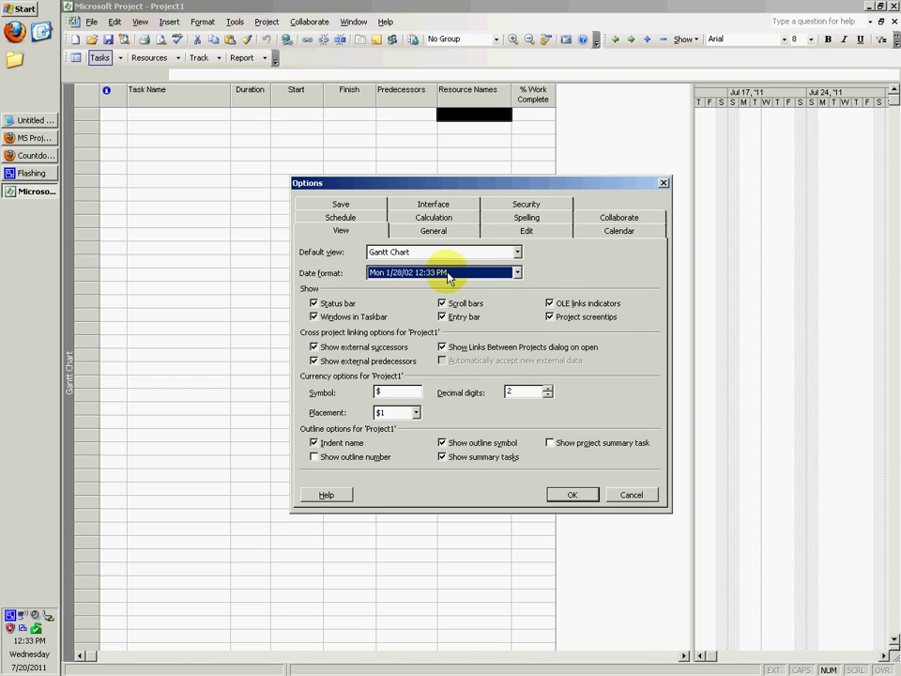
left_click(573, 497)
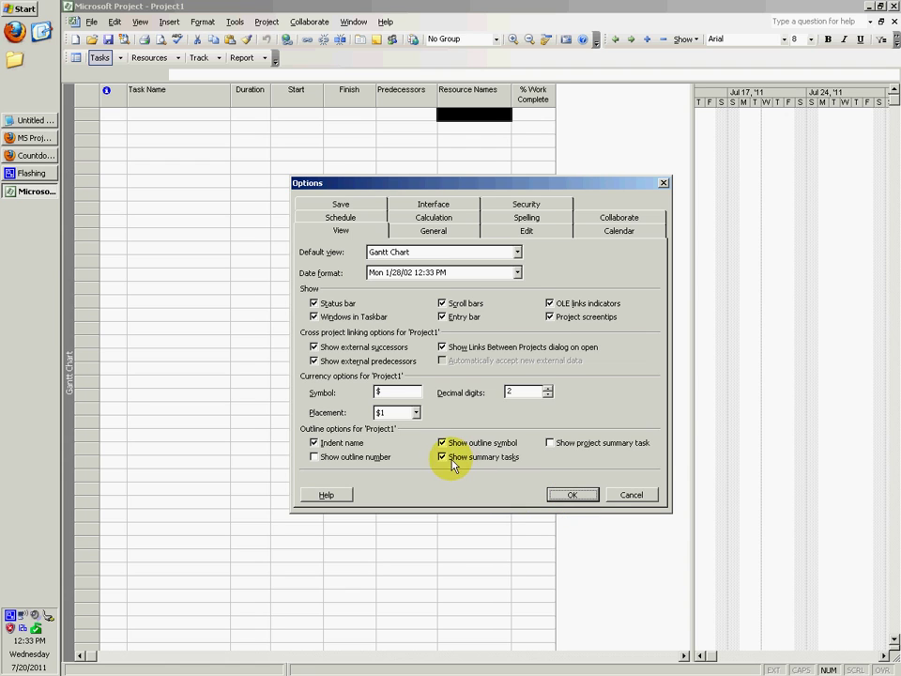
Review the calendar and date-format tips on the MS Project Tips page.
left_click(33, 138)
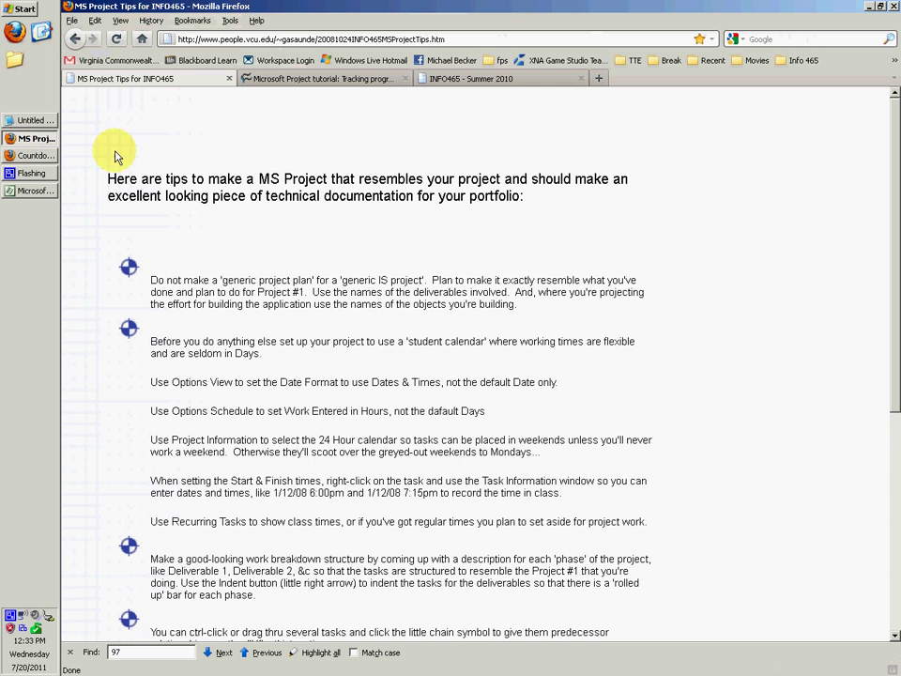
left_click_drag(147, 330, 191, 413)
left_click(162, 418)
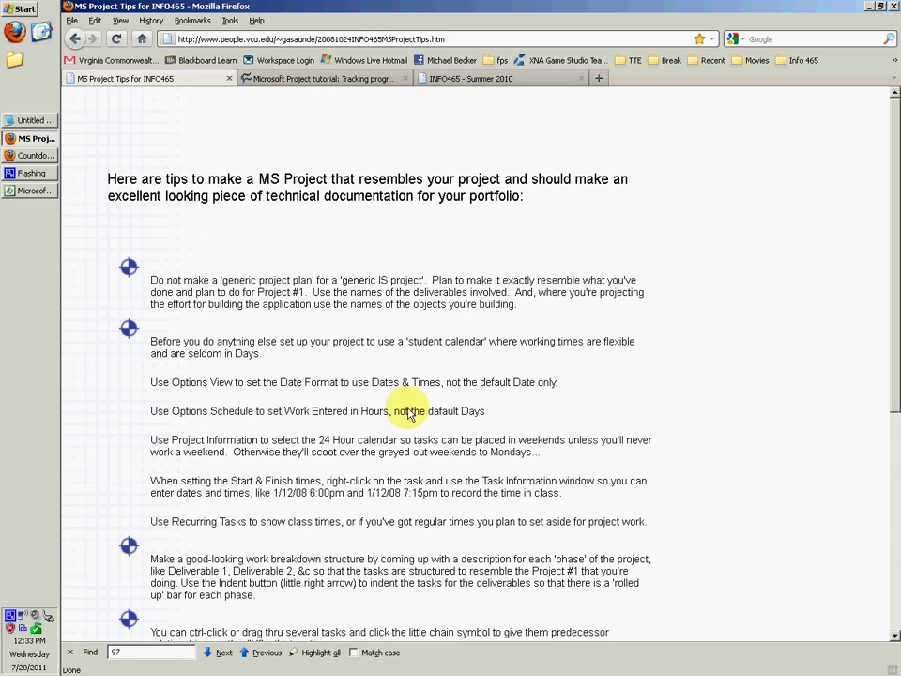
Set 'Duration is entered in' to Hours on the Schedule options tab.
left_click(31, 190)
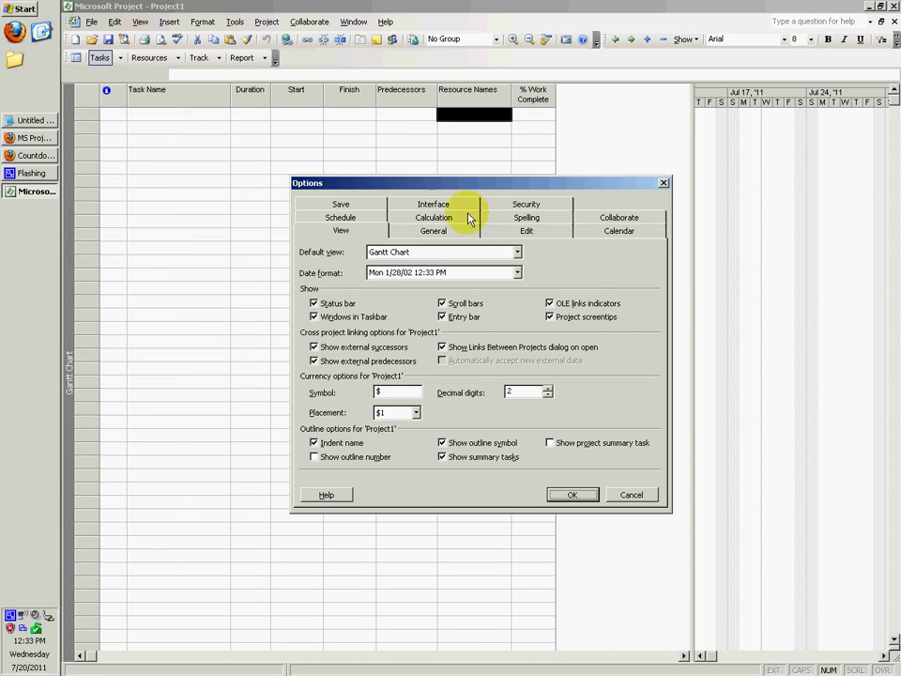
left_click(341, 218)
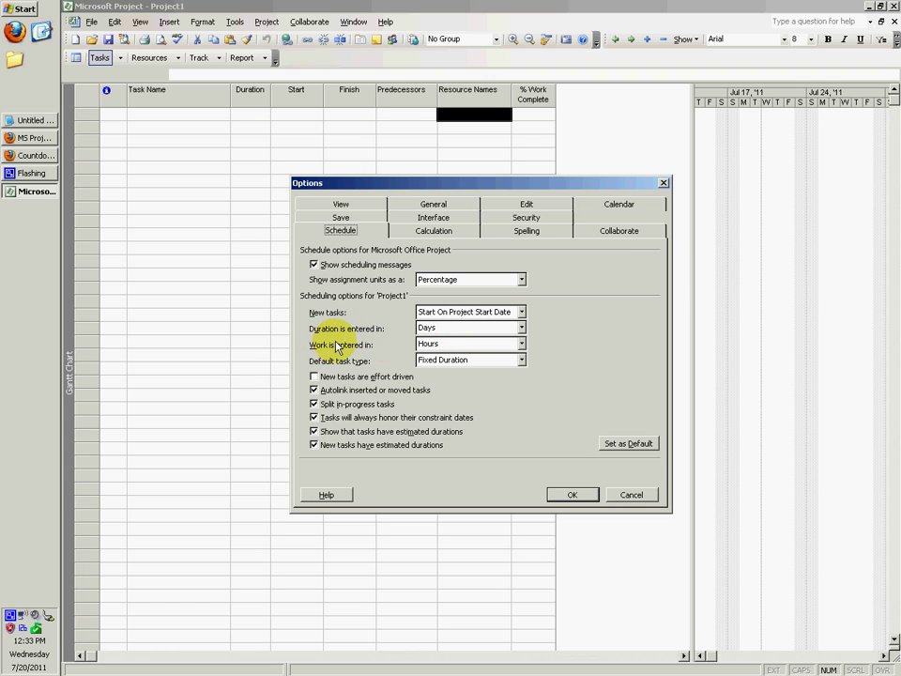
left_click(522, 329)
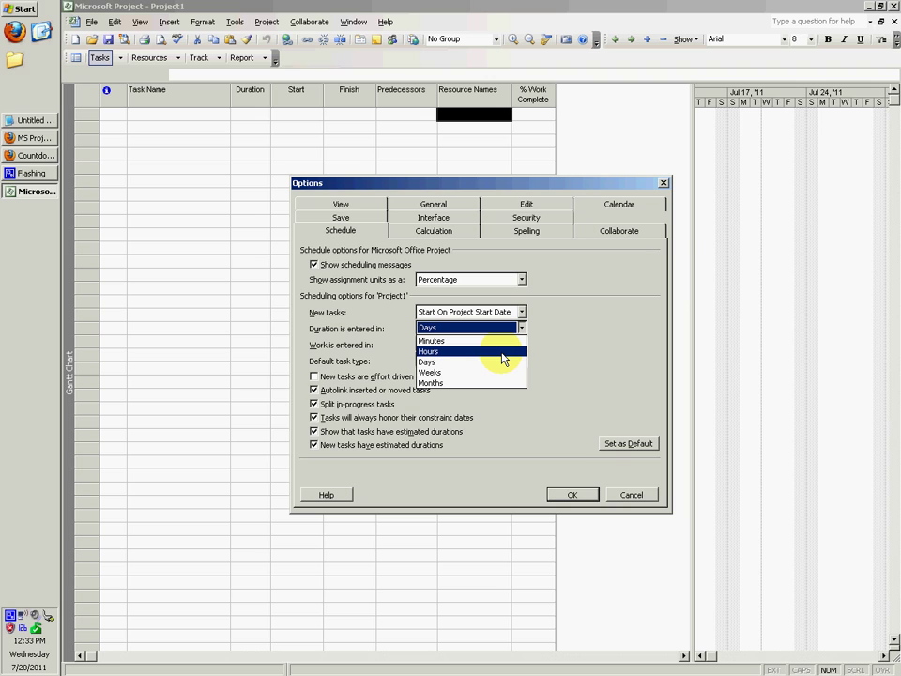
left_click(504, 351)
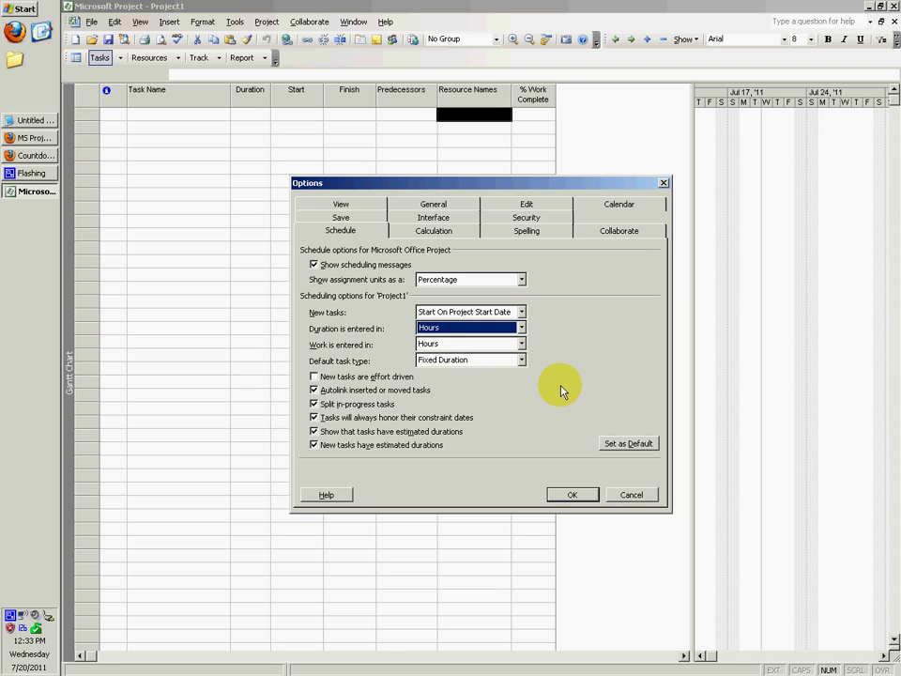
left_click(575, 495)
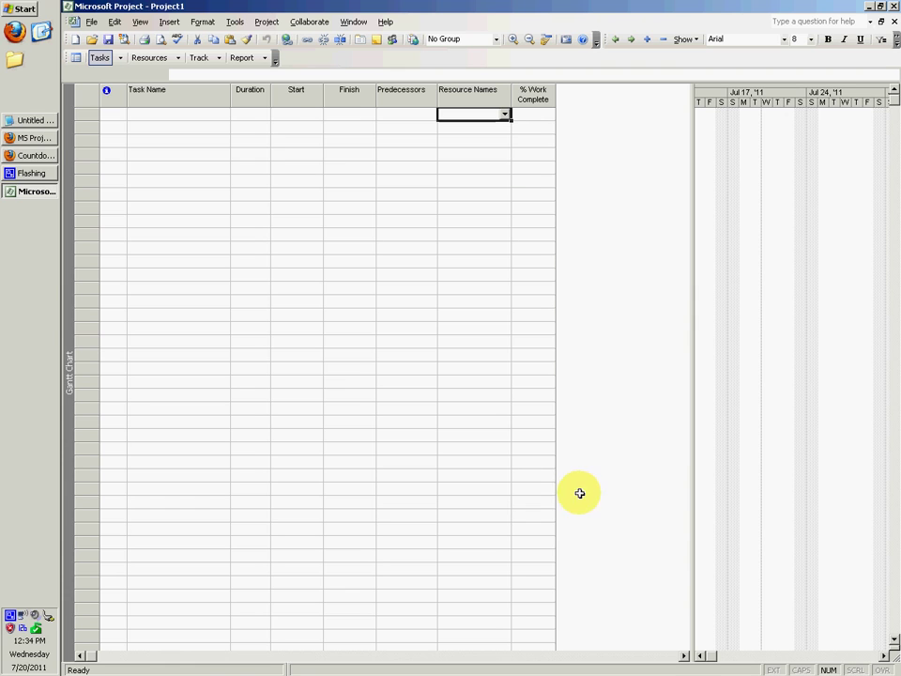
Scroll the MS Project Tips page down and highlight the 24 Hour calendar tip.
left_click(35, 141)
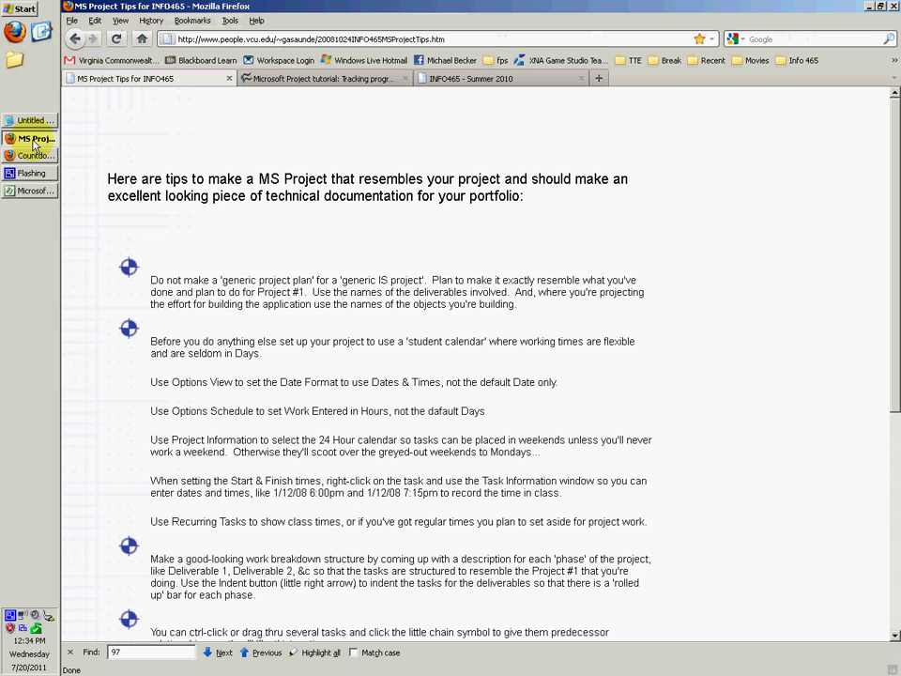
scroll(169, 376, "down", 3)
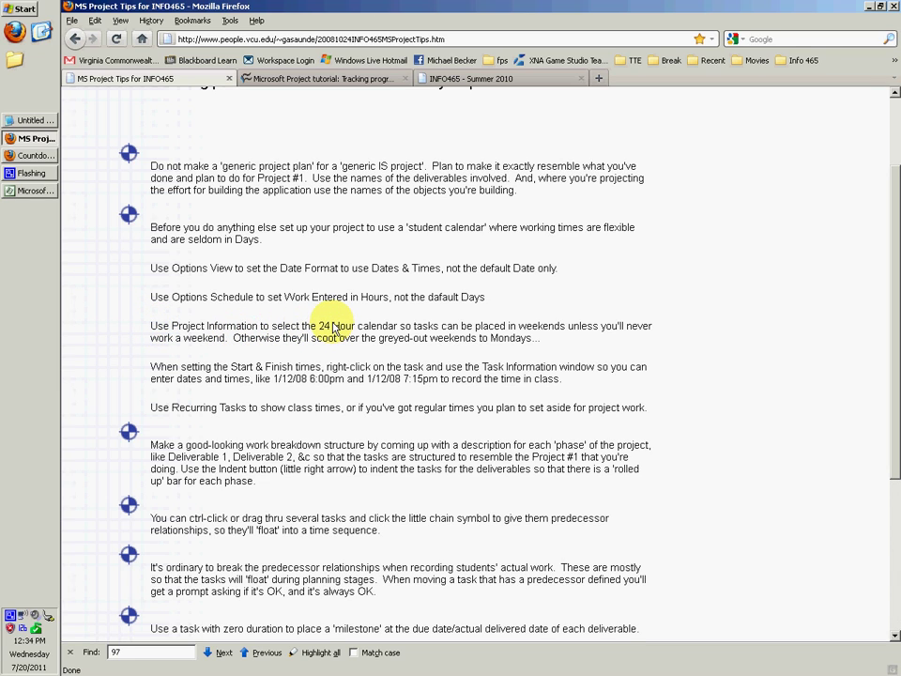
left_click(36, 156)
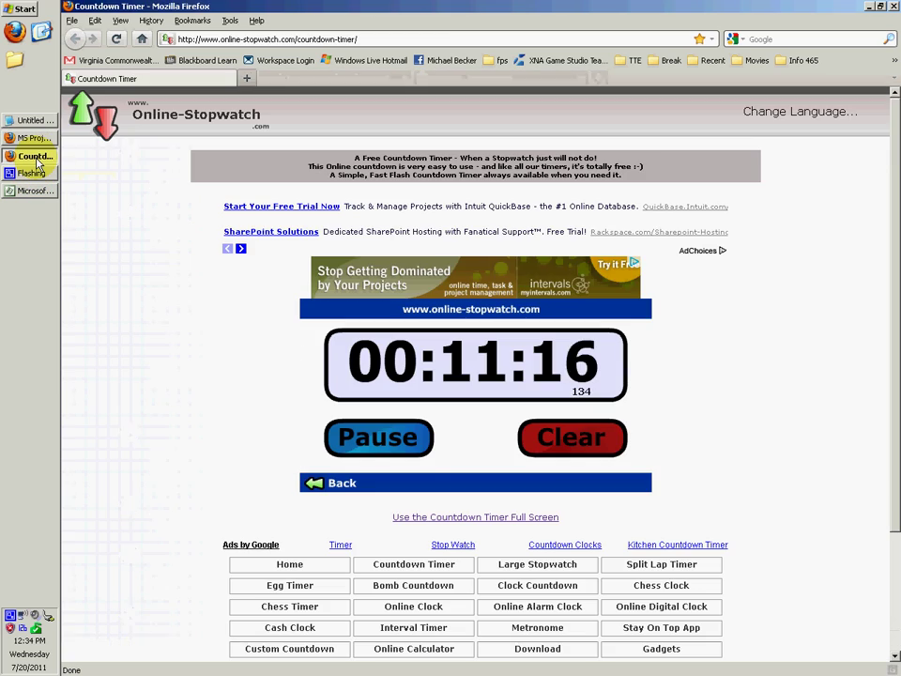
left_click(33, 138)
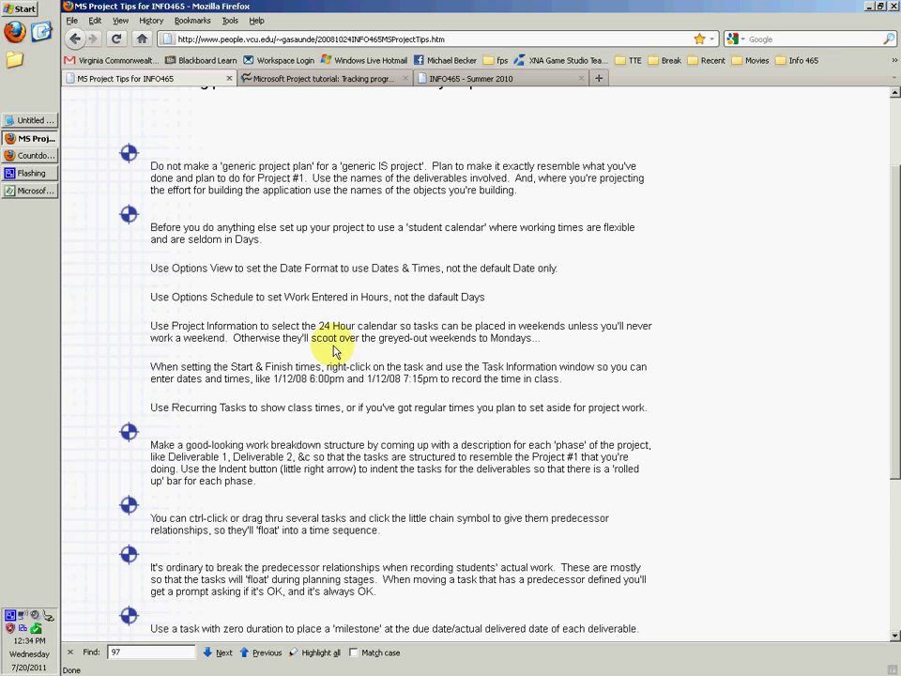
double_click(509, 338)
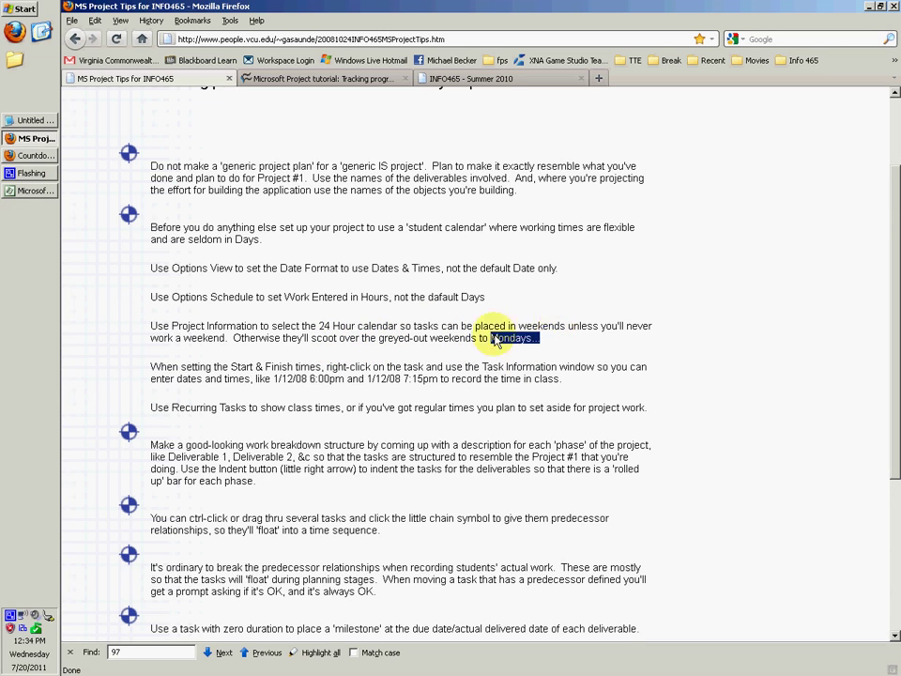
left_click(332, 323)
left_click_drag(324, 325, 375, 324)
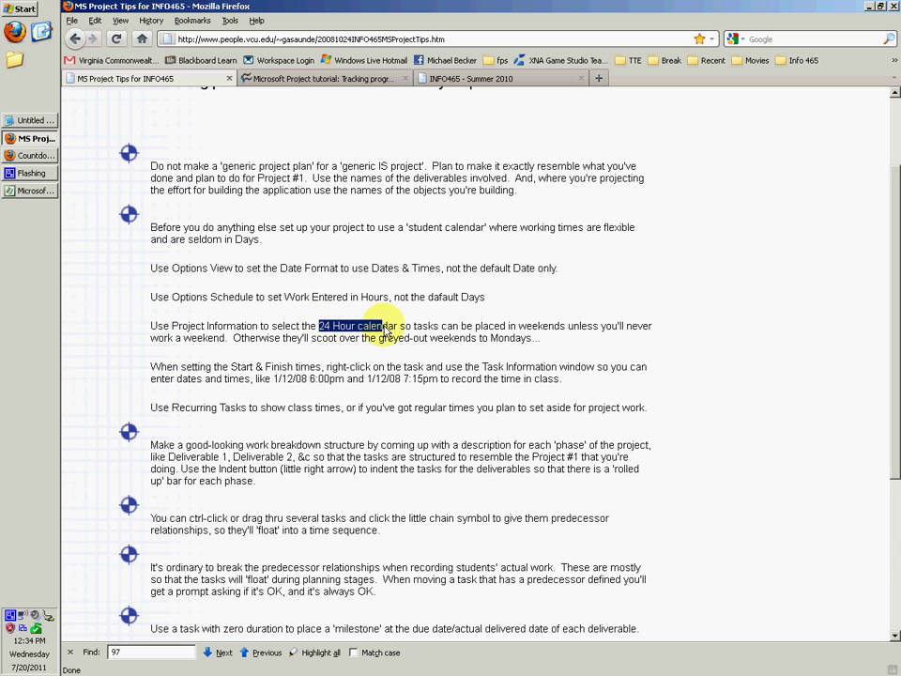
Choose 24 Hours as the Calendar in Project Information and confirm.
left_click(375, 324)
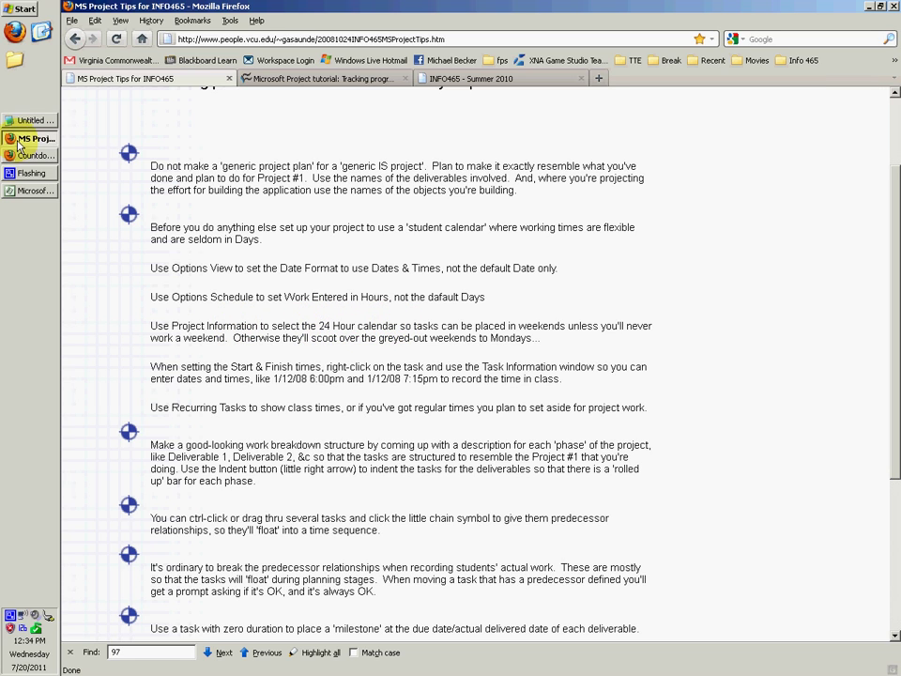
left_click(38, 191)
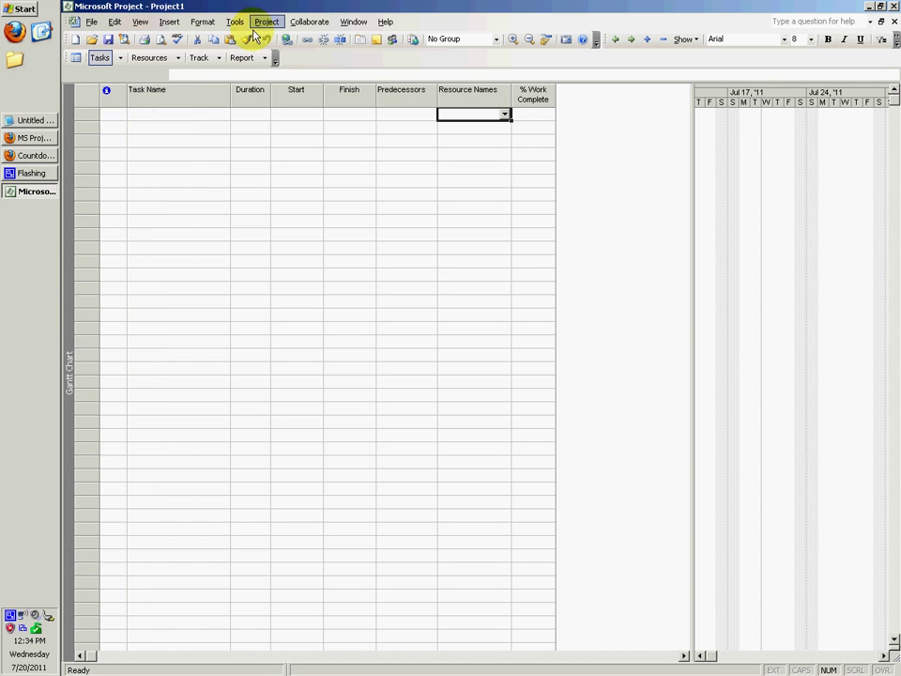
left_click(267, 23)
left_click(329, 154)
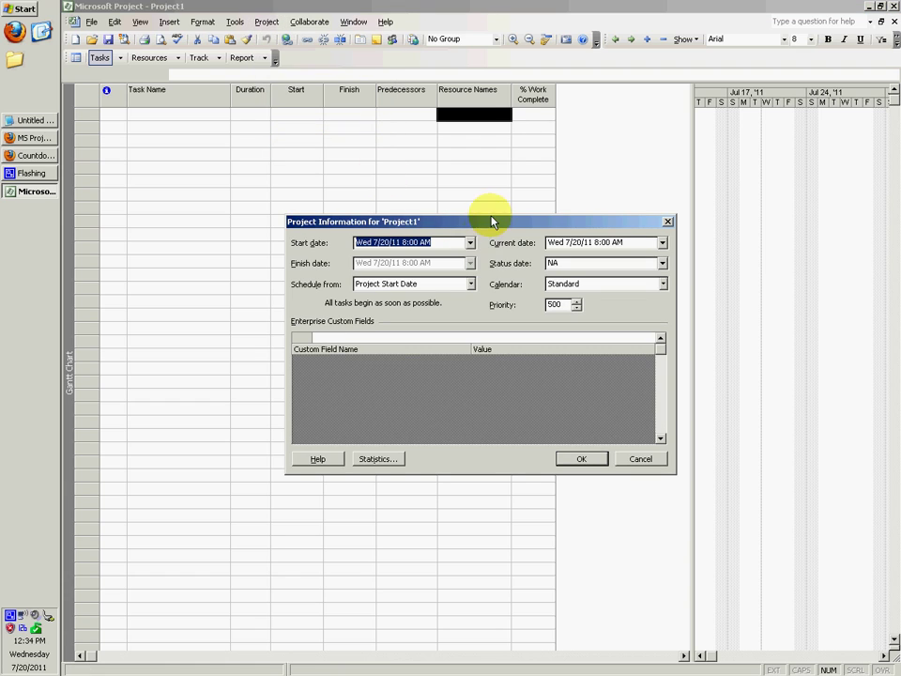
left_click(662, 283)
left_click(646, 298)
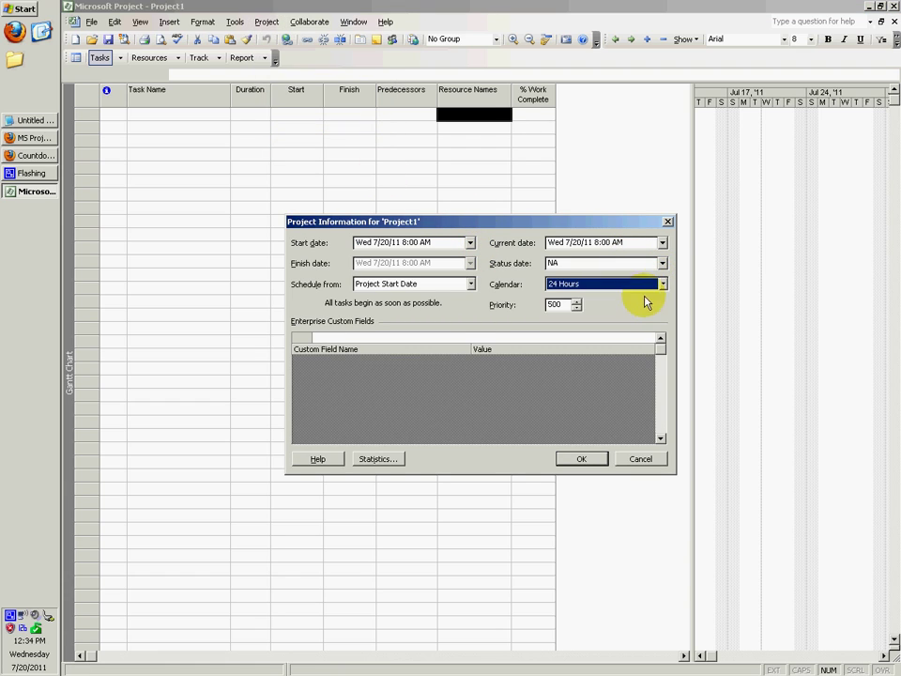
left_click(582, 459)
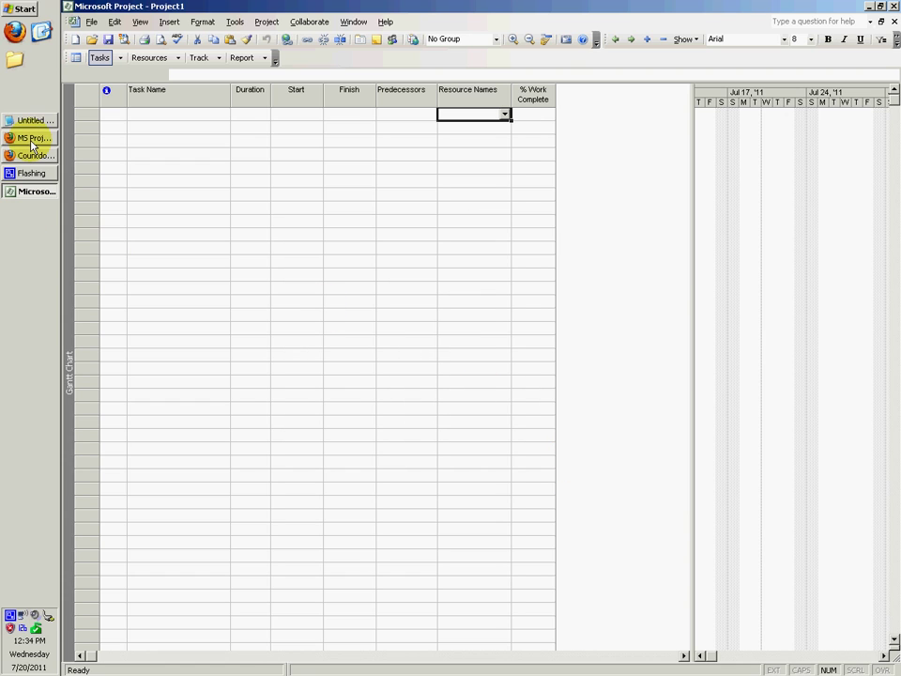
left_click(33, 140)
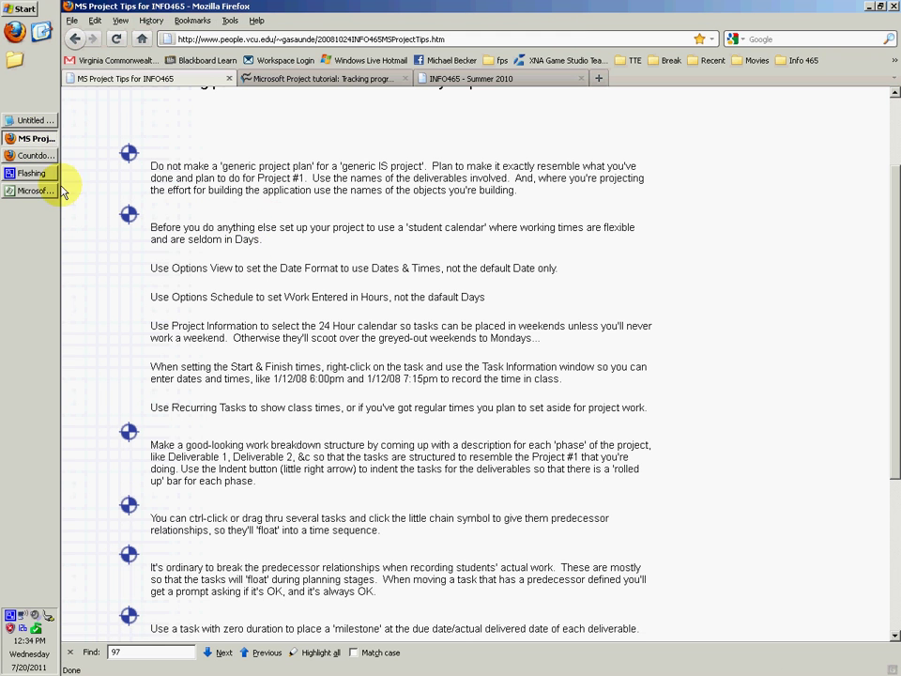
left_click(34, 120)
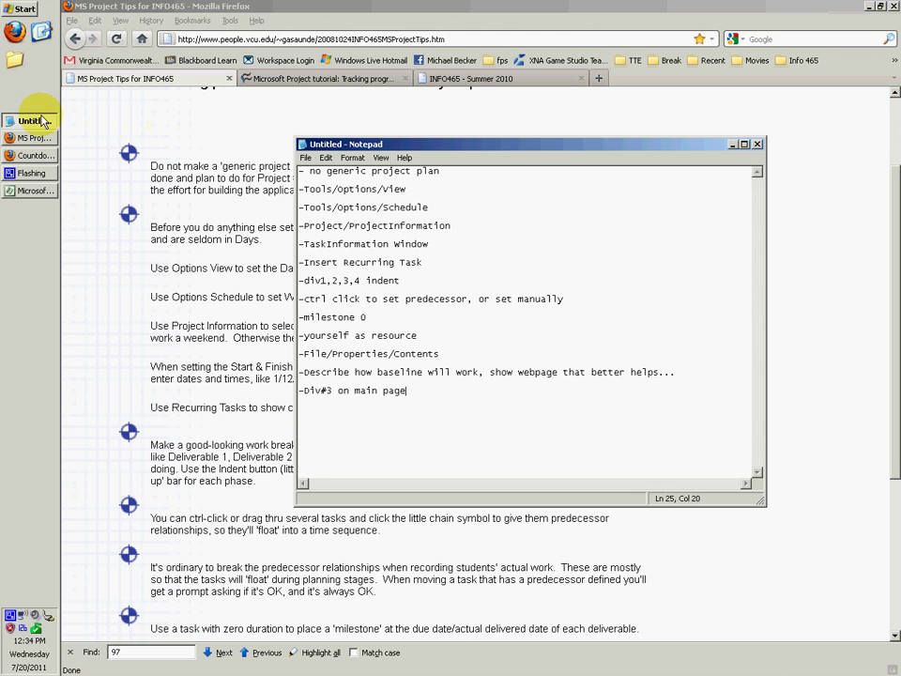
left_click(358, 243)
left_click(35, 141)
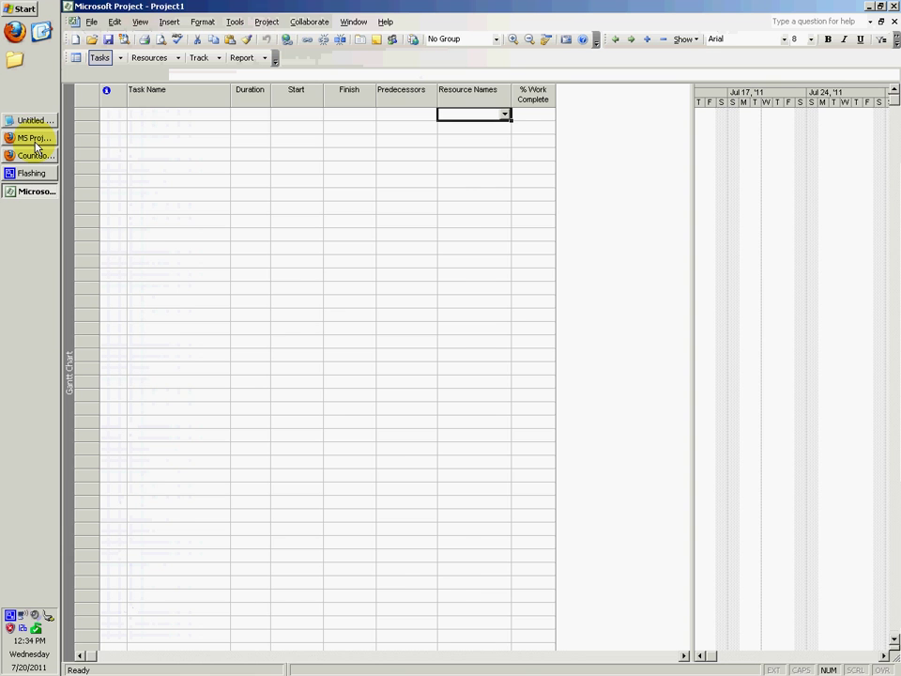
scroll(199, 428, "down", 3)
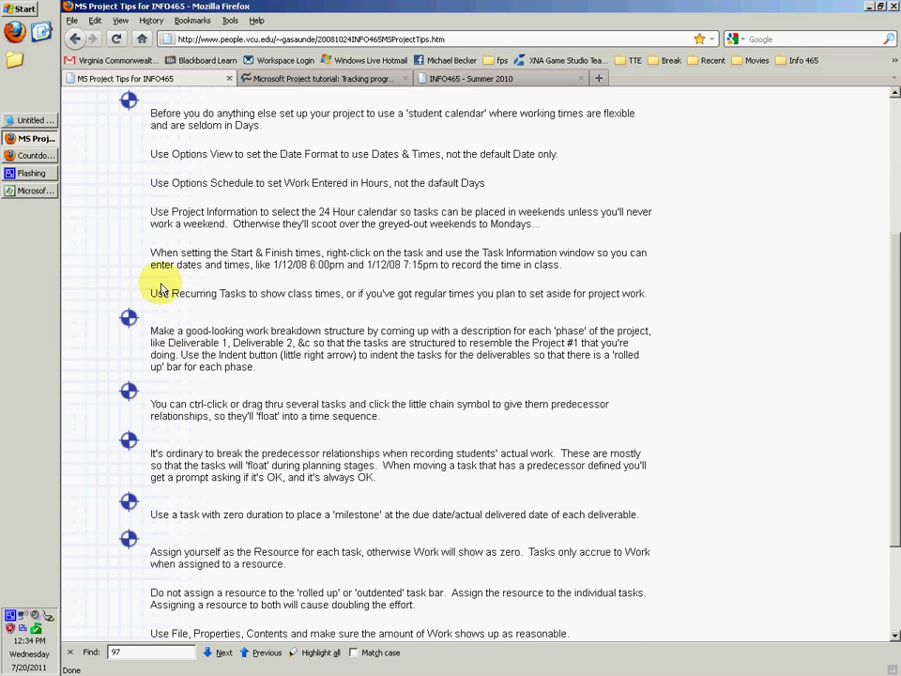
left_click_drag(150, 294, 603, 302)
left_click(664, 303)
left_click_drag(664, 304, 443, 297)
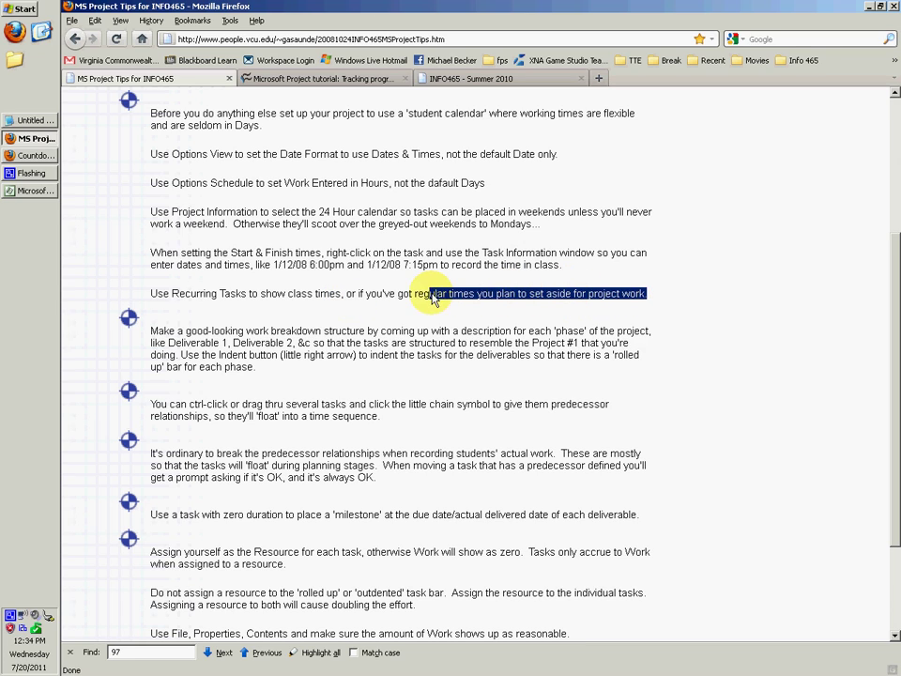
left_click(428, 322)
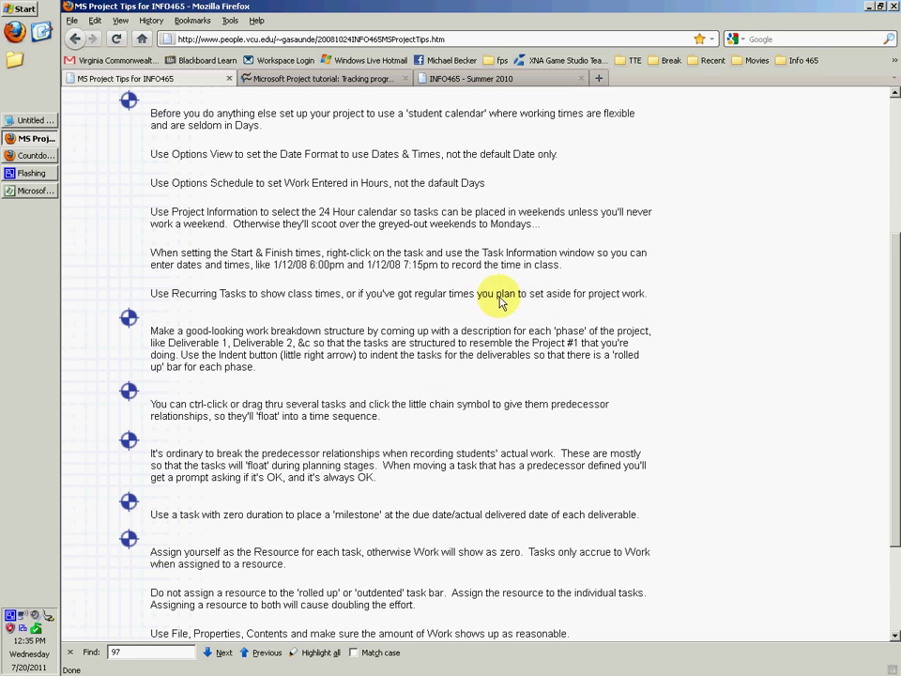
left_click_drag(644, 294, 156, 289)
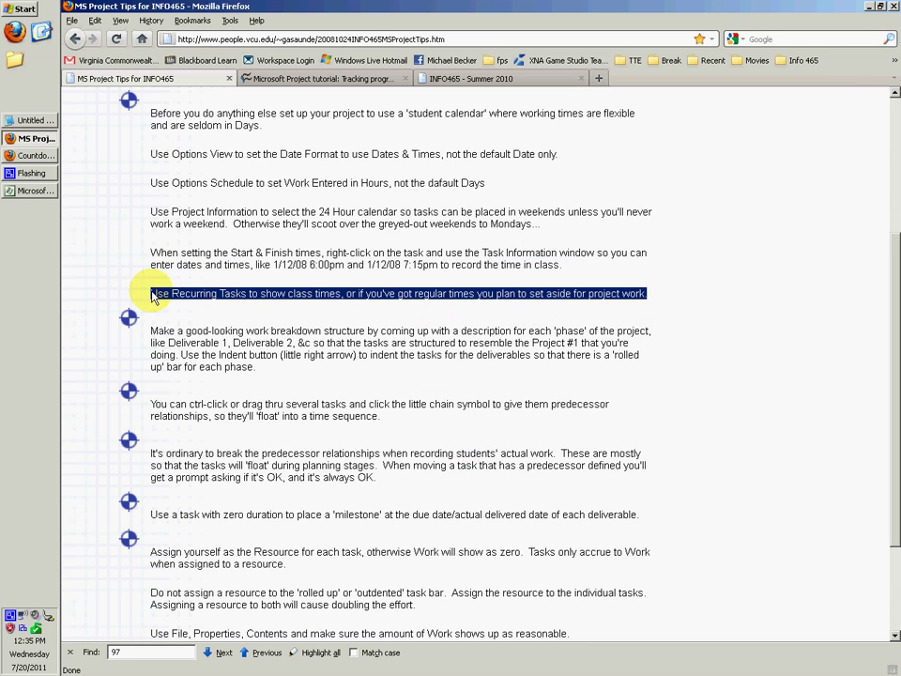
left_click(186, 290)
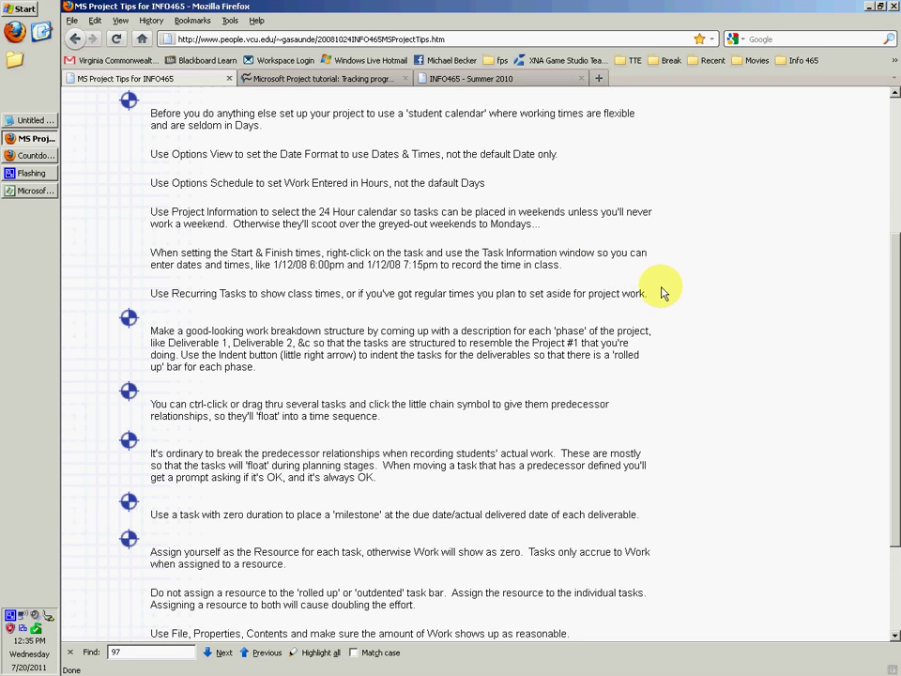
left_click_drag(662, 293, 153, 293)
left_click(155, 293)
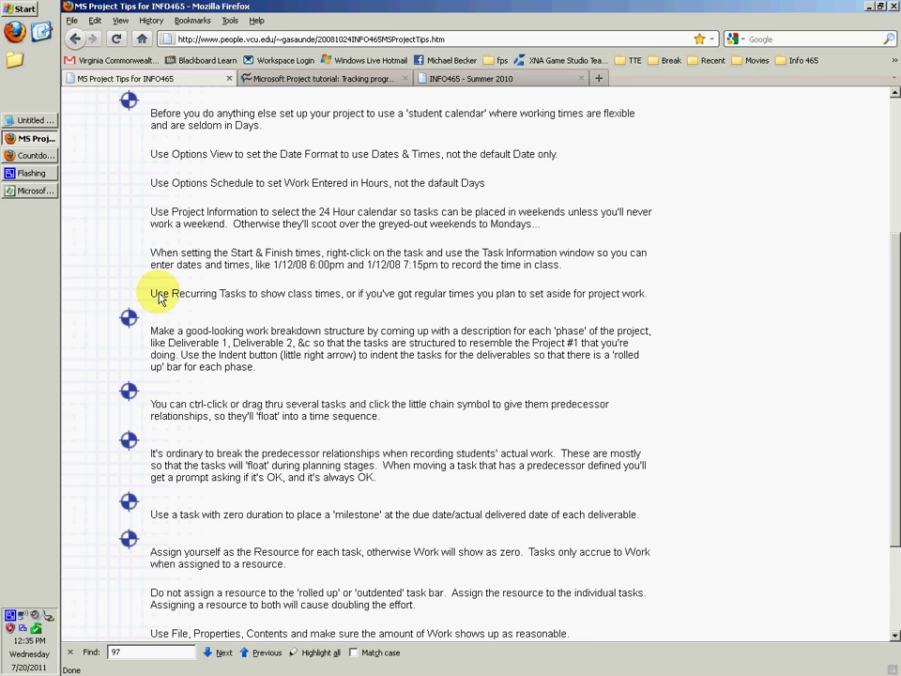
left_click(26, 139)
left_click(27, 139)
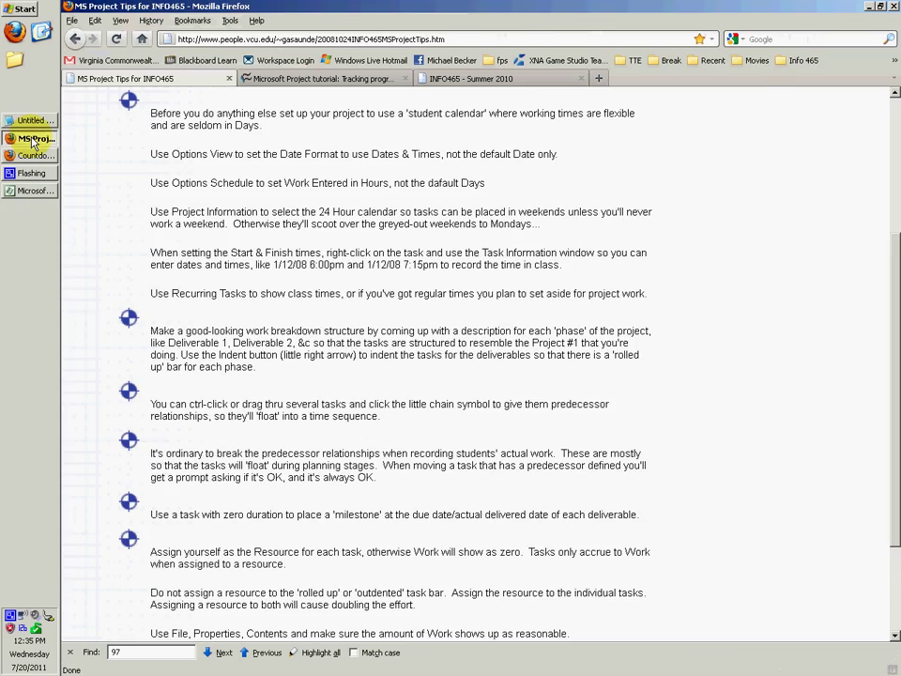
left_click(28, 139)
Insert a recurring task named ClassTime repeating weekly on Tuesday and Thursday.
left_click(117, 113)
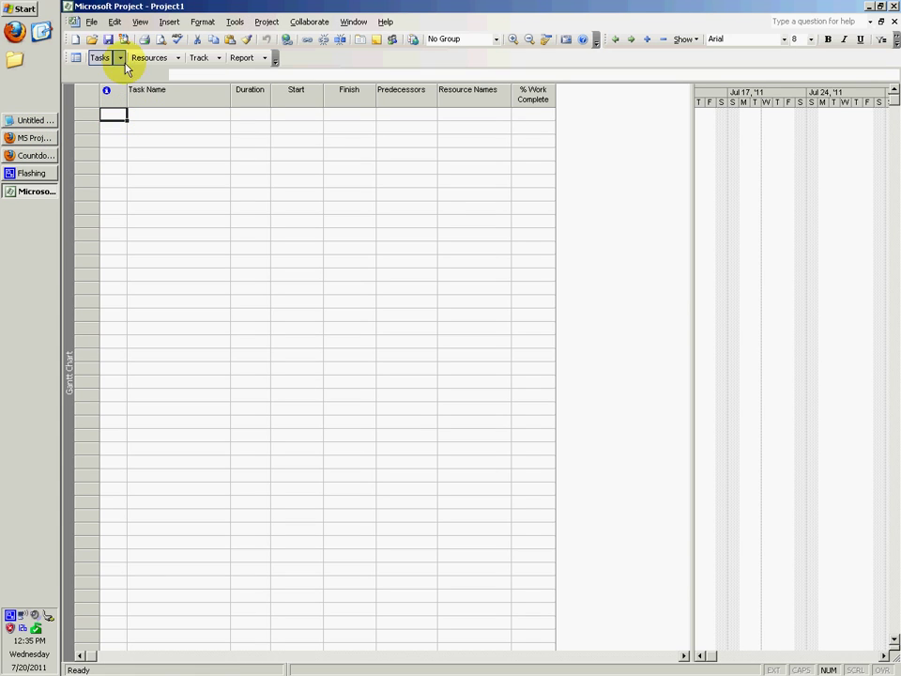
left_click(170, 22)
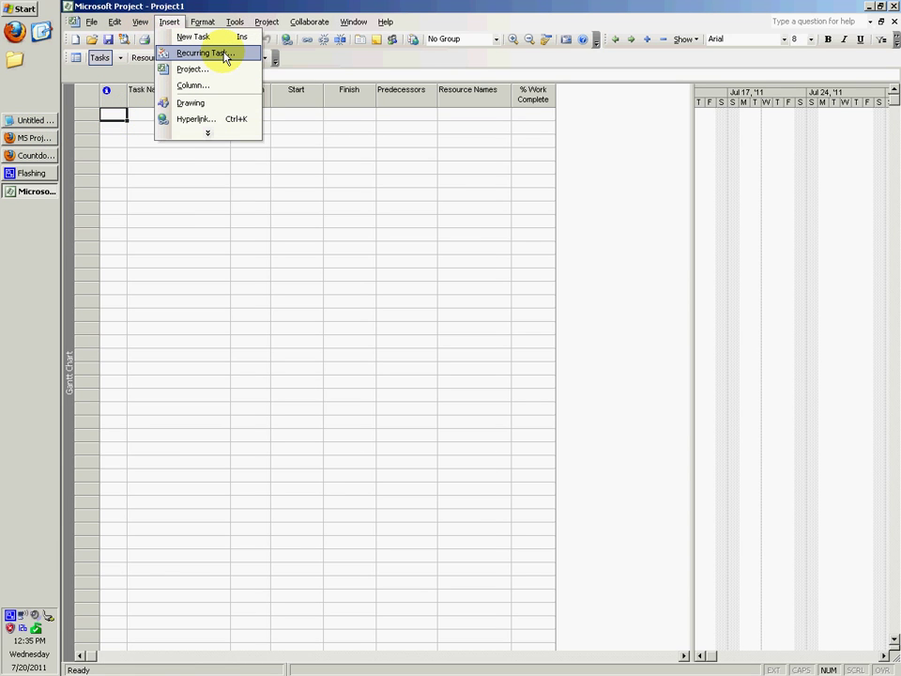
left_click(225, 53)
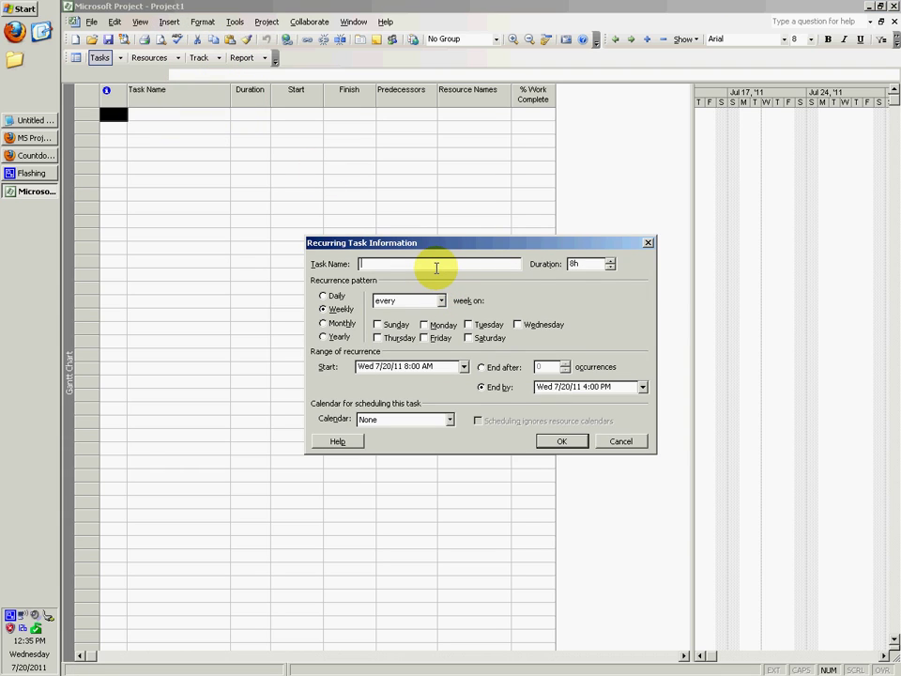
type("ClassTime")
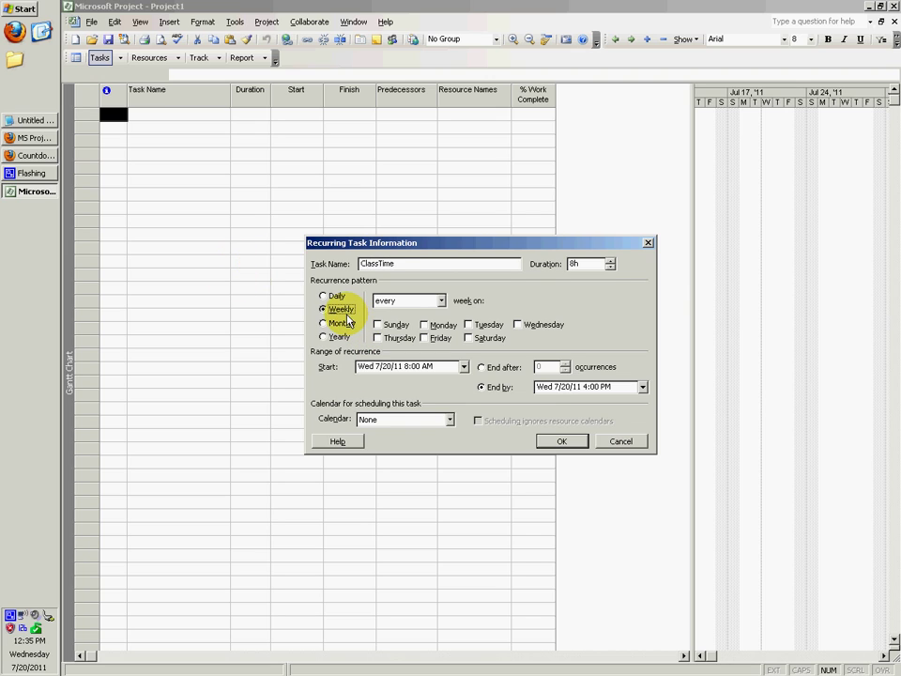
left_click(338, 310)
left_click(468, 327)
left_click(396, 338)
Change the recurrence End by time to 8:40 PM.
left_click(562, 442)
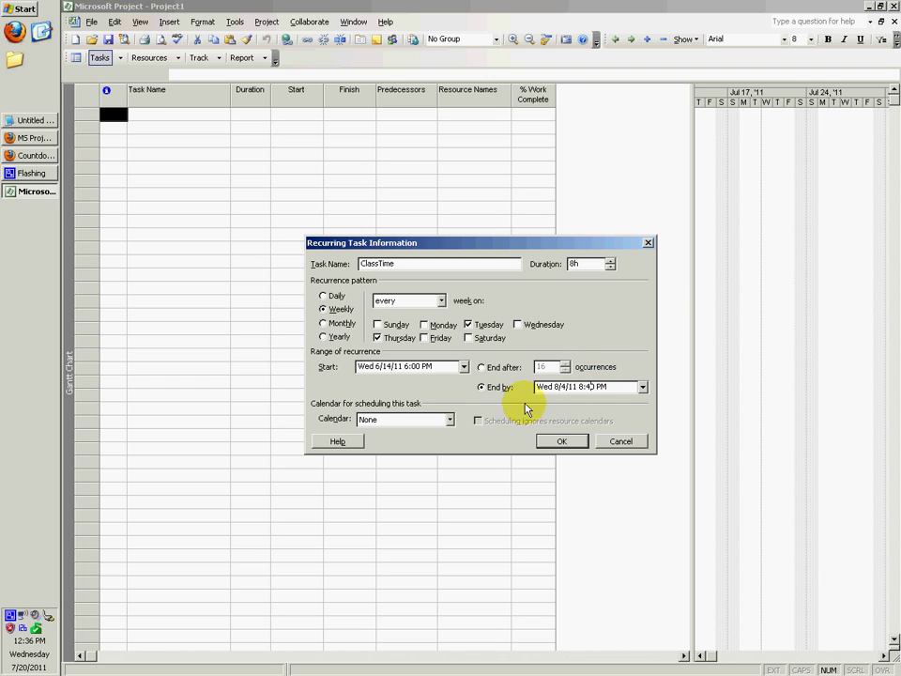
left_click(579, 386)
left_click(556, 386)
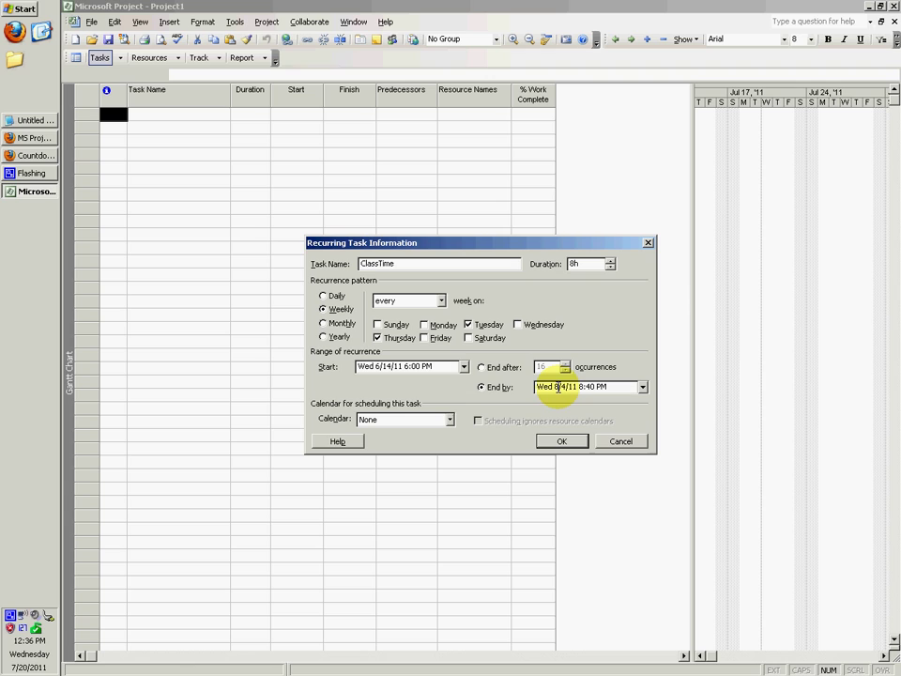
left_click(579, 386)
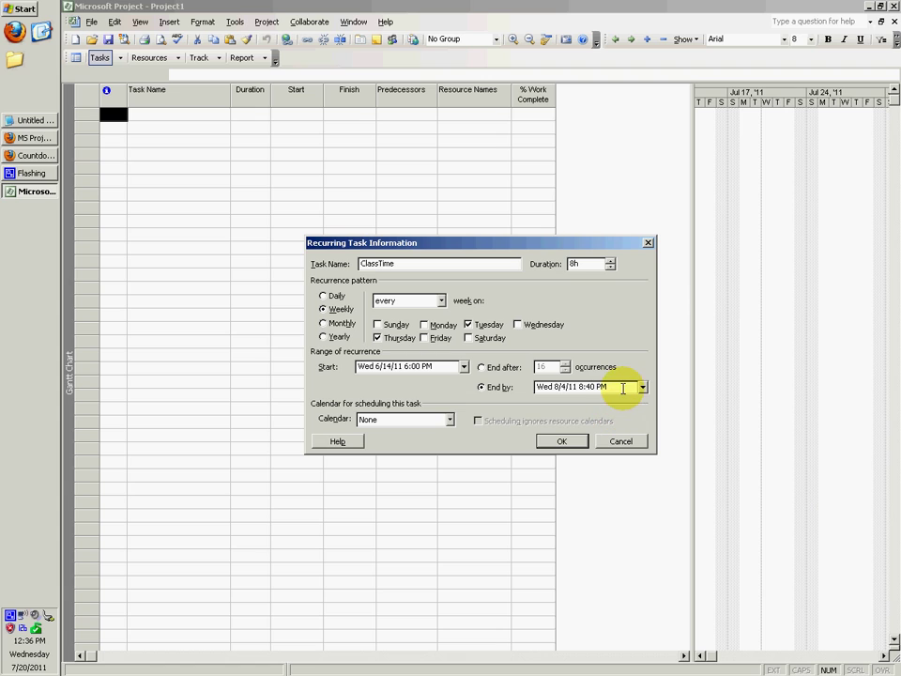
left_click_drag(626, 386, 588, 387)
left_click(616, 386)
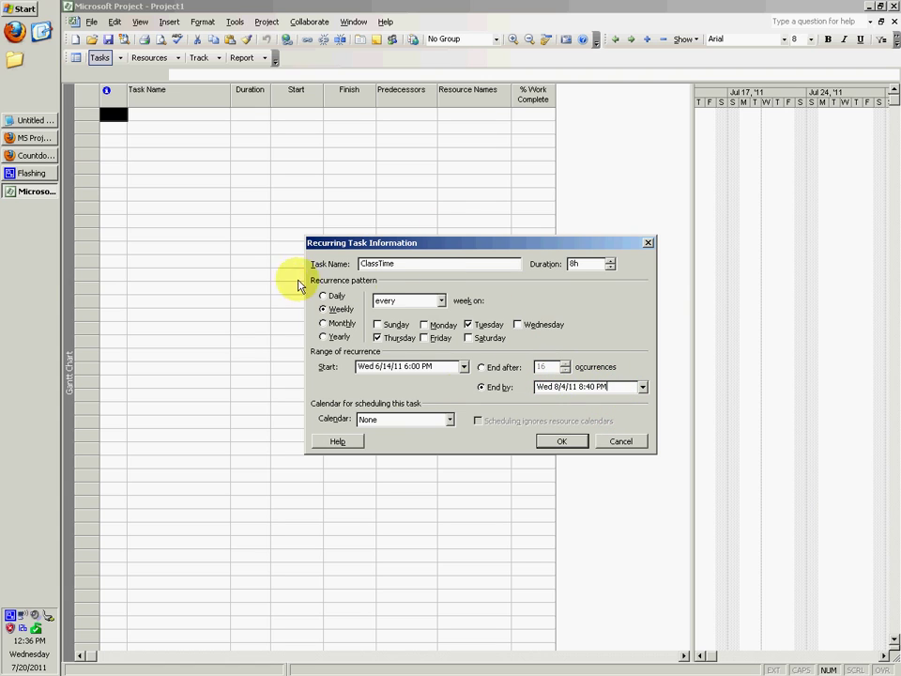
Lower the session duration to 2.66h, create ClassTime, and allow it before the project start.
left_click(611, 268)
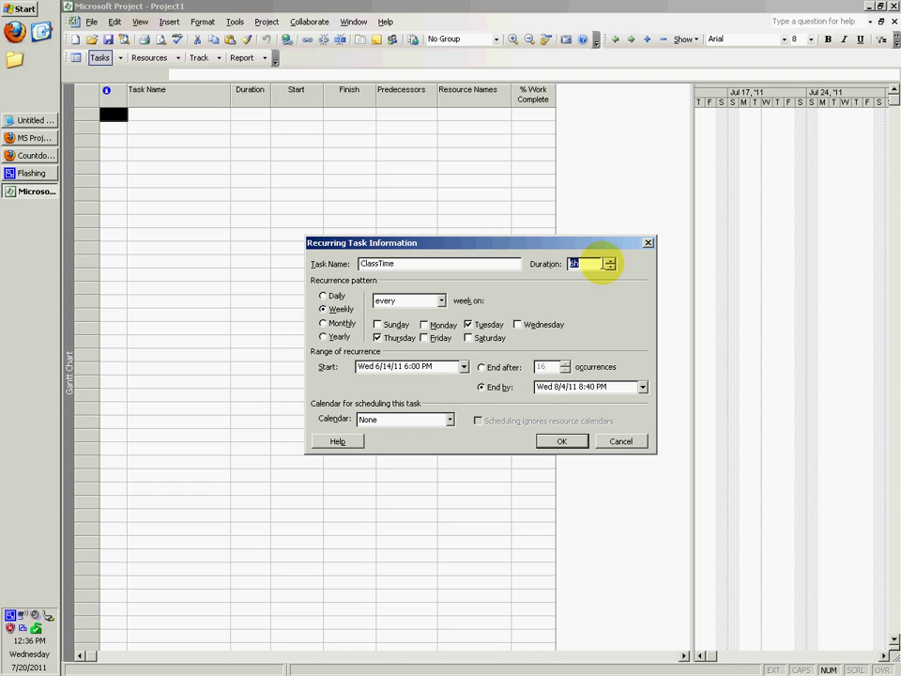
left_click(612, 268)
left_click(612, 267)
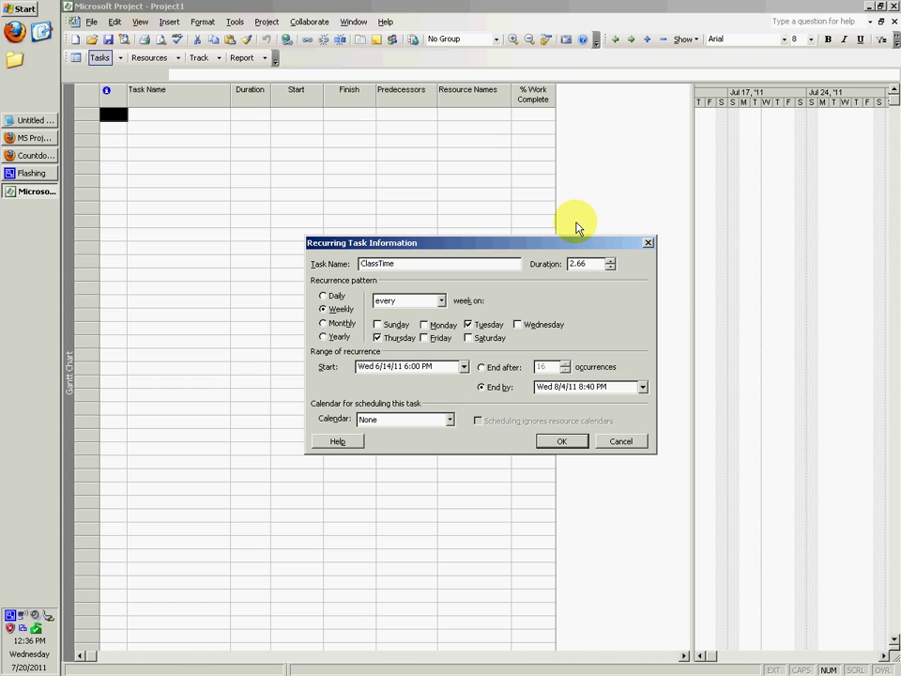
left_click(564, 443)
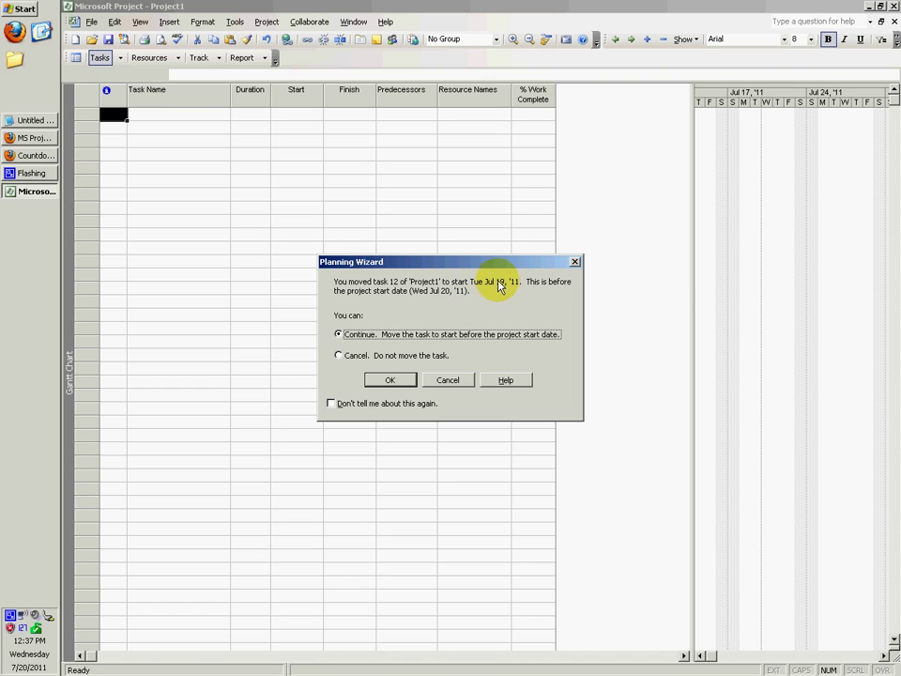
left_click(393, 378)
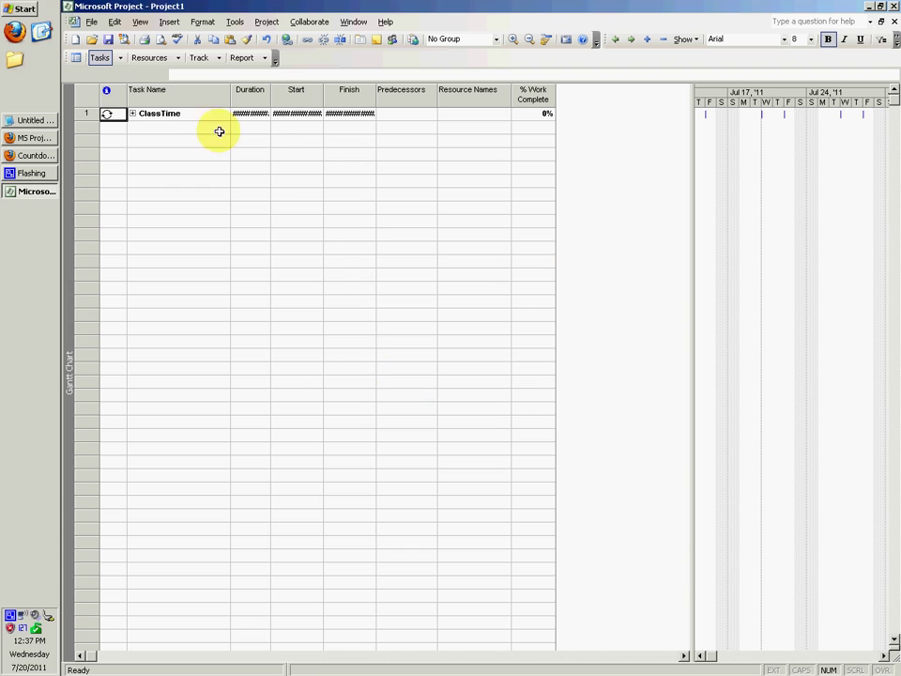
Widen the Duration and Start columns and expand ClassTime to list sessions 1–16.
left_click(250, 140)
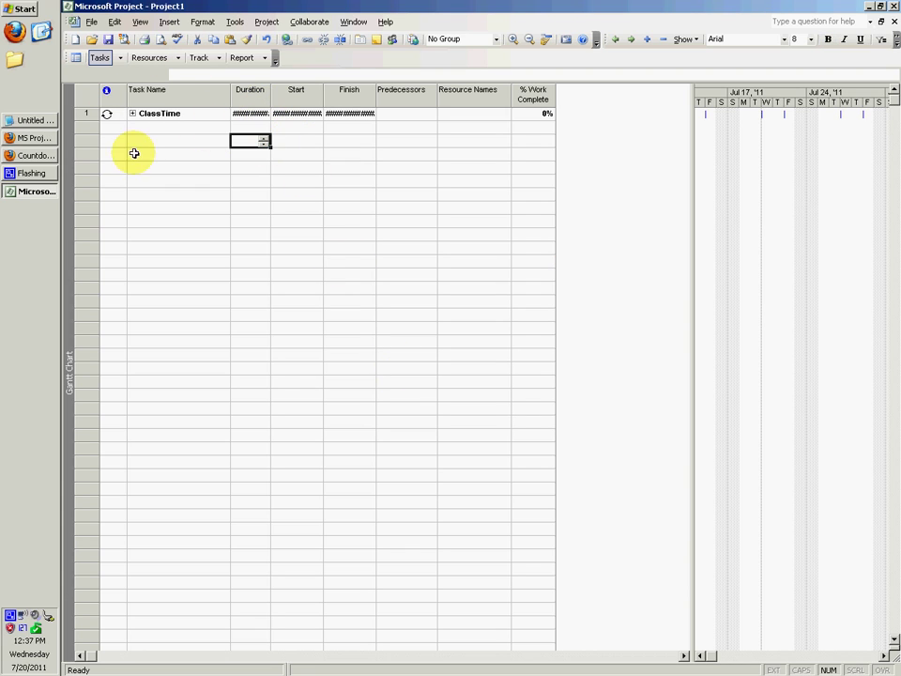
left_click(137, 113)
left_click(133, 114)
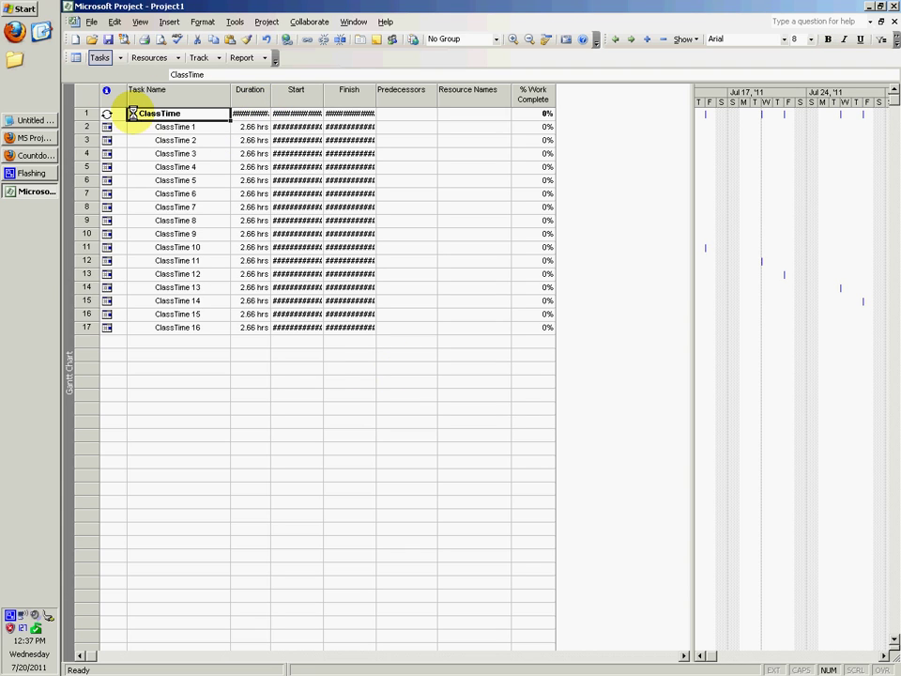
left_click(132, 113)
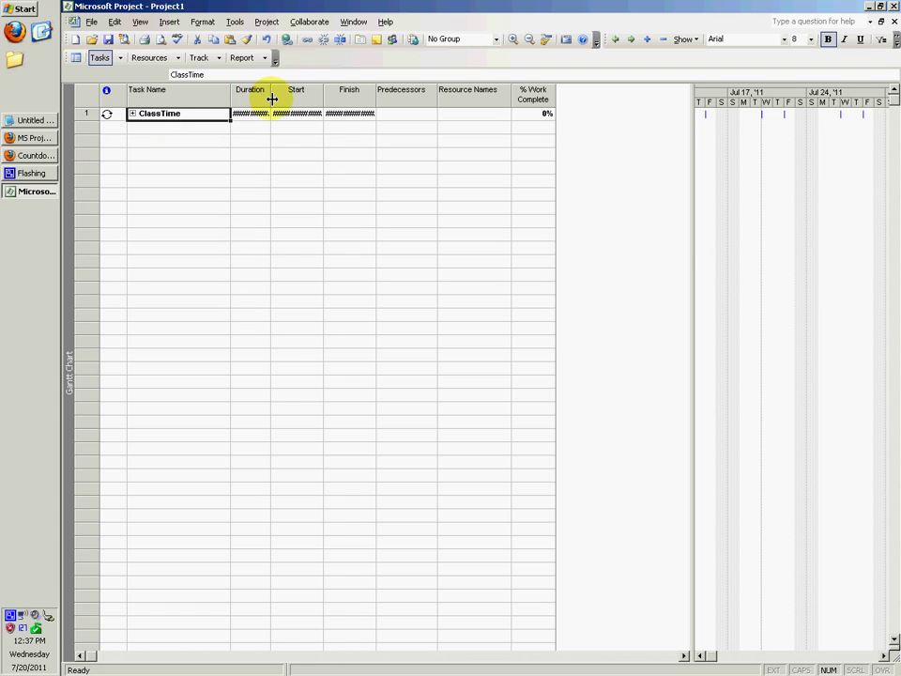
left_click_drag(270, 96, 382, 101)
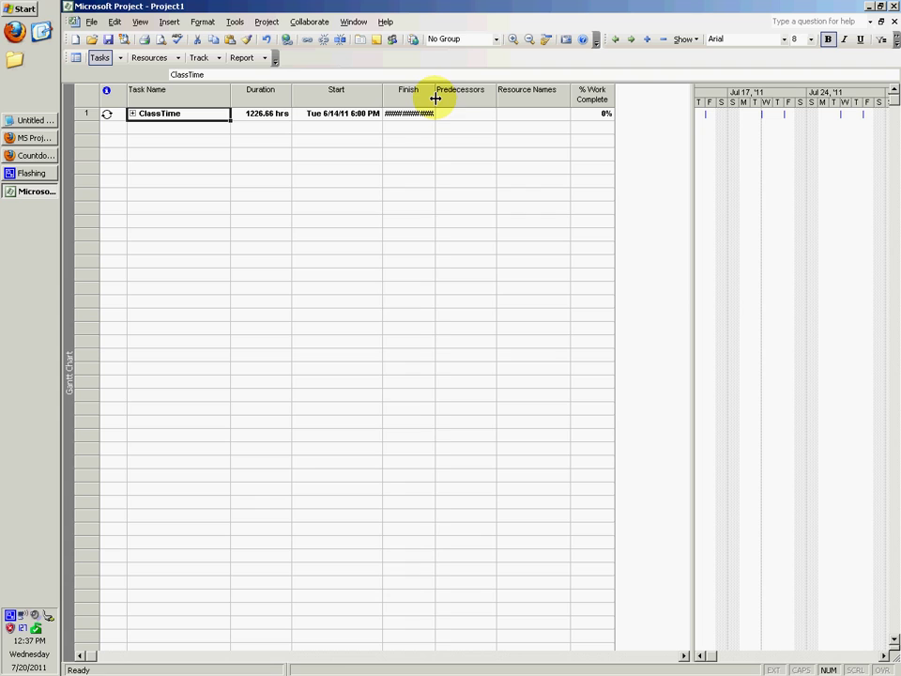
left_click_drag(494, 100, 467, 100)
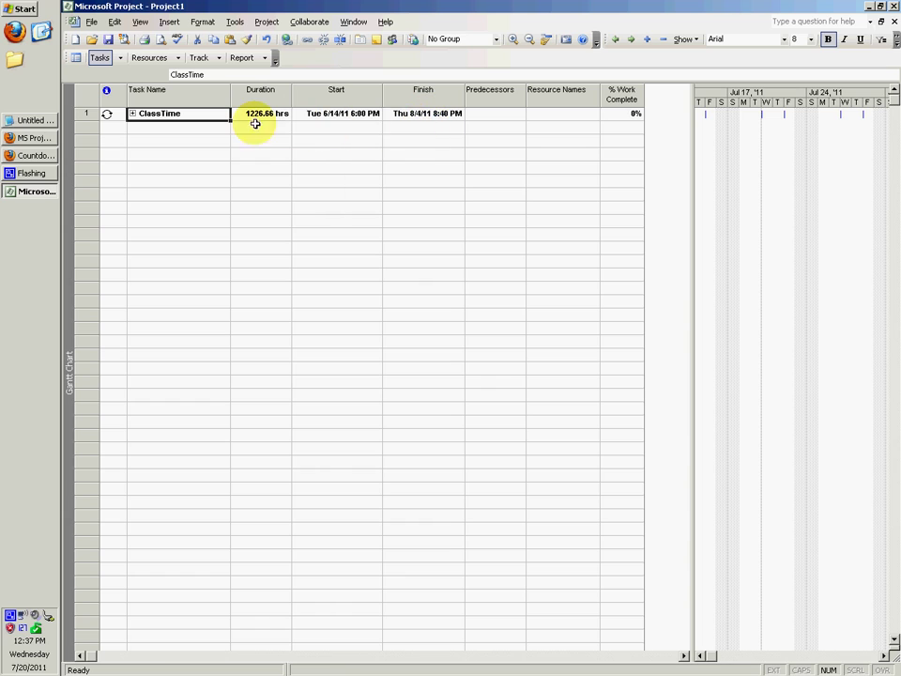
left_click(133, 113)
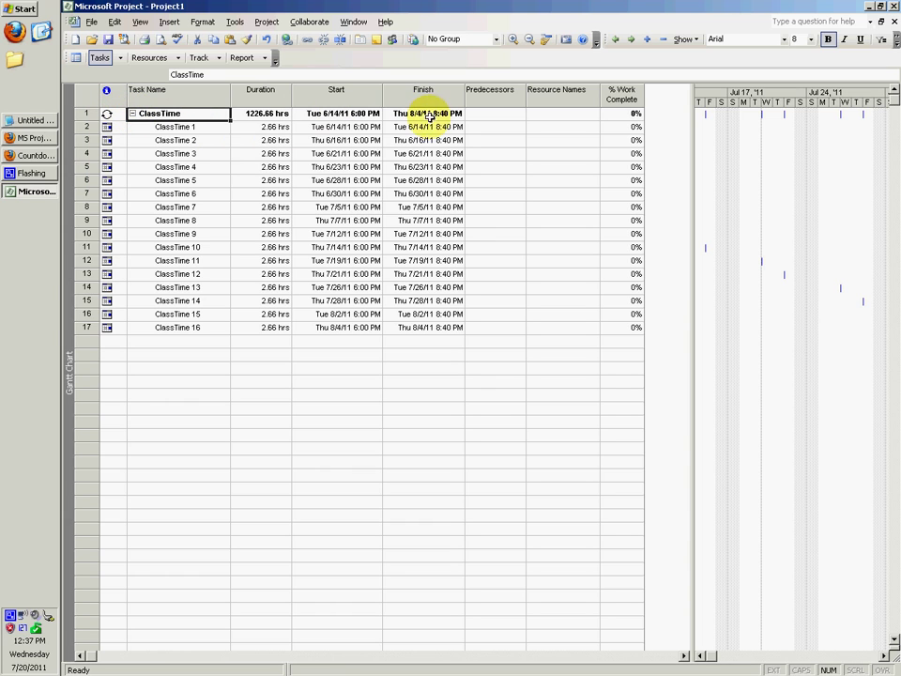
left_click(366, 126)
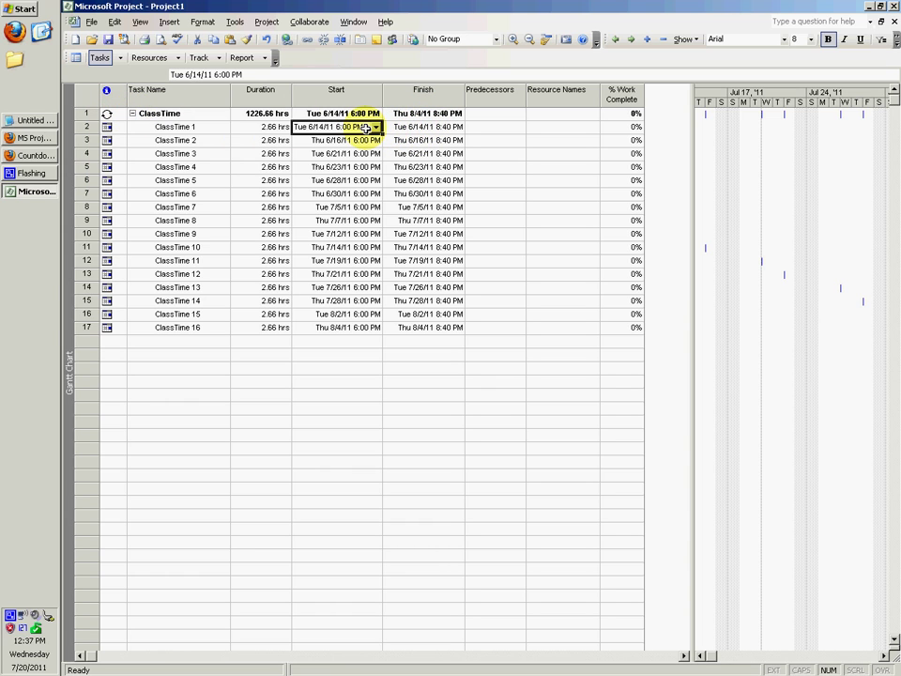
left_click(406, 127)
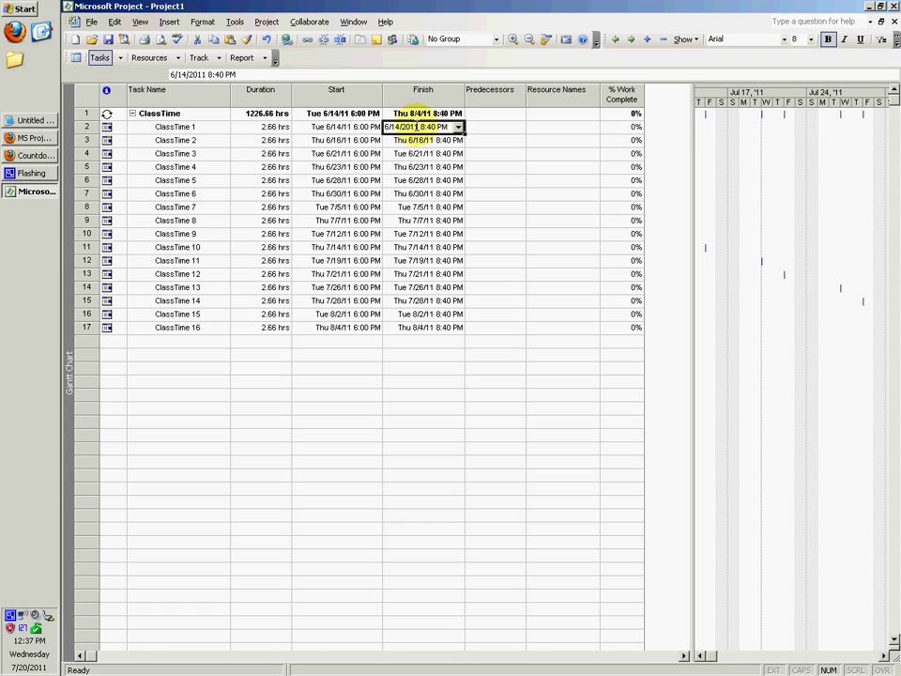
right_click(328, 129)
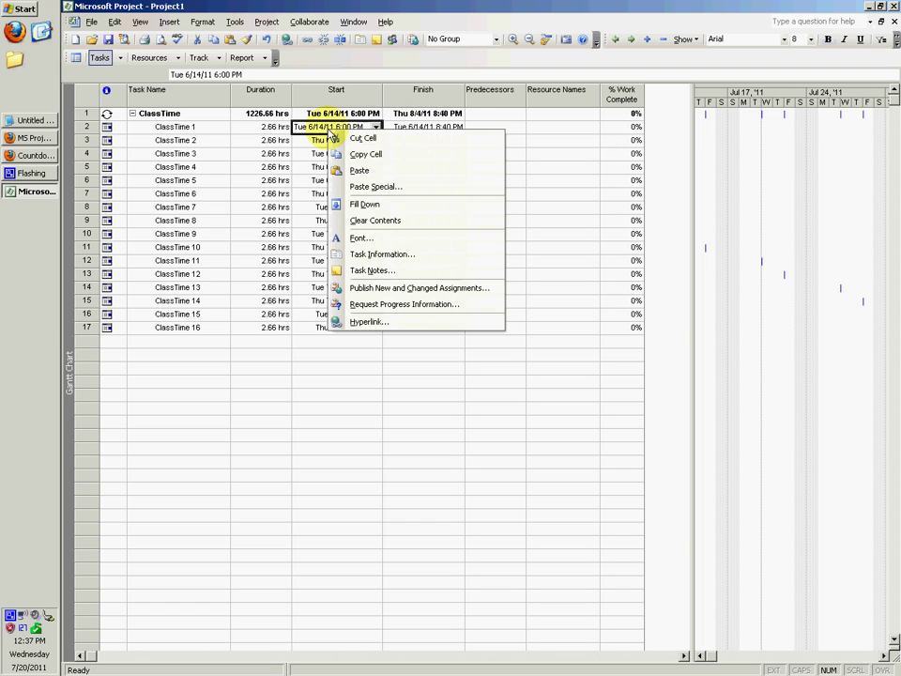
left_click(376, 259)
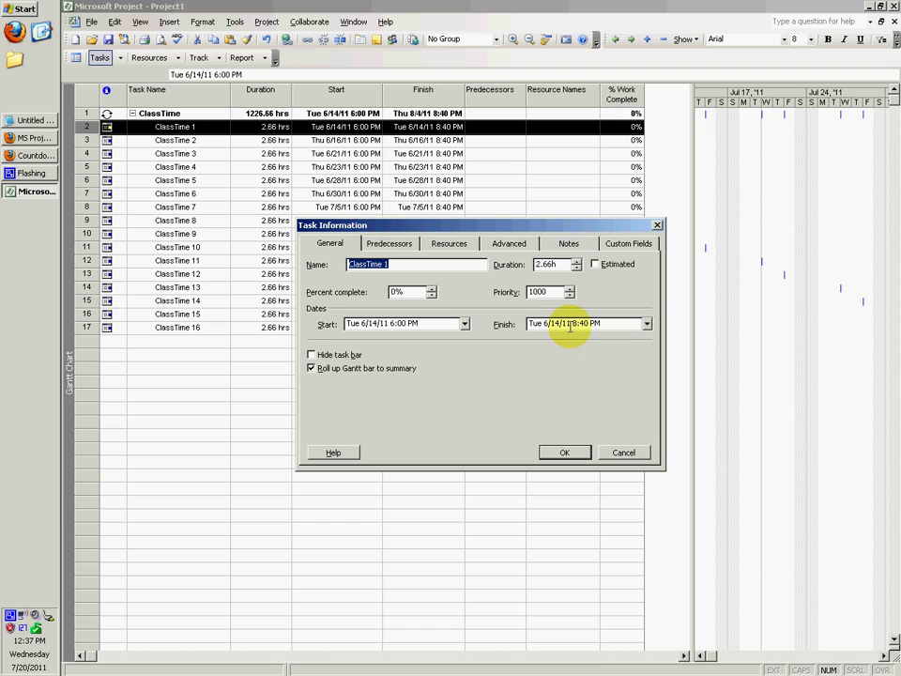
left_click(389, 243)
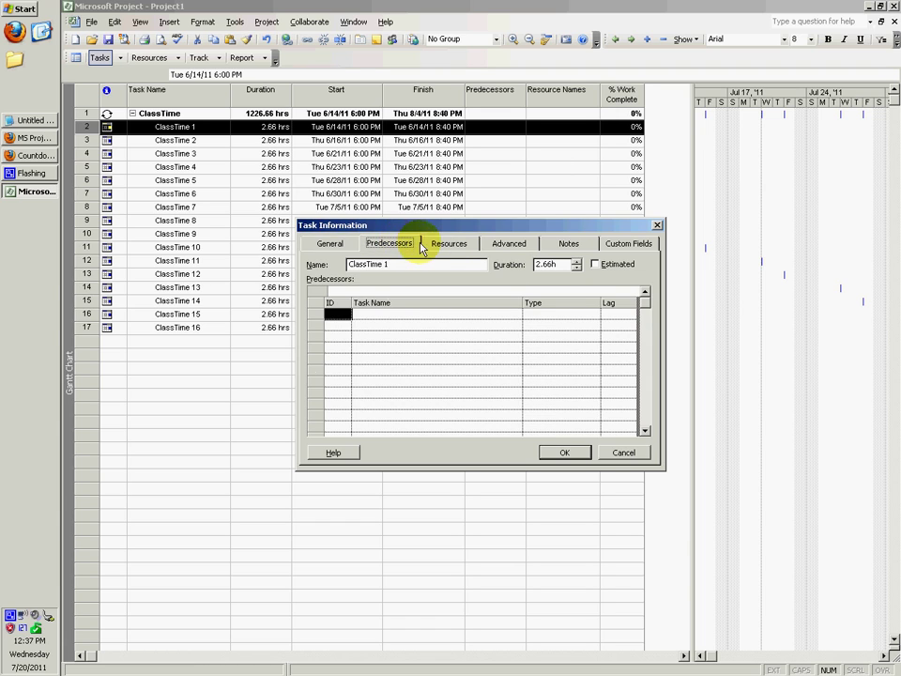
left_click(331, 243)
left_click(624, 452)
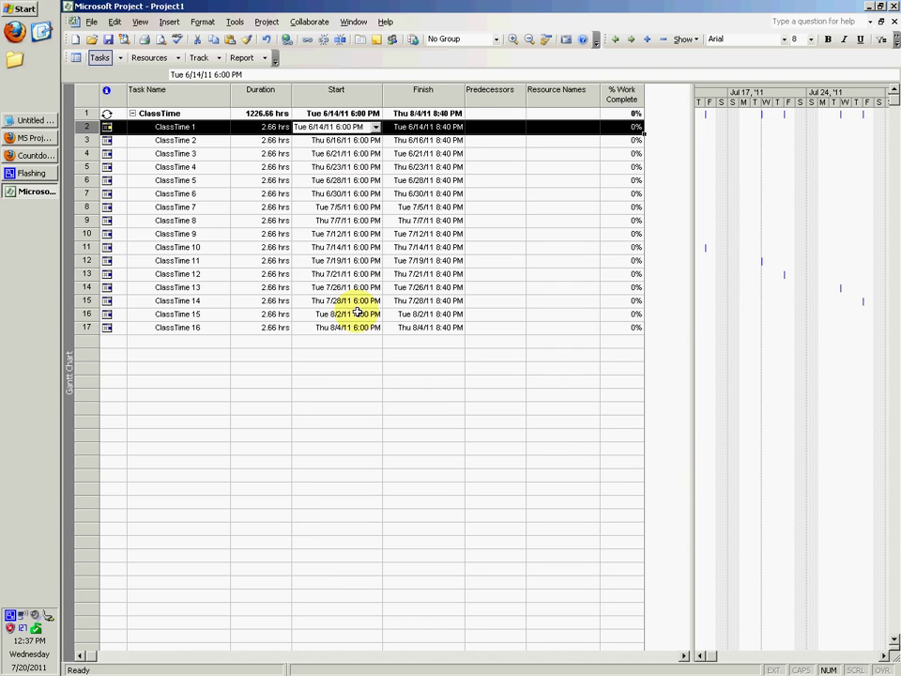
left_click(338, 339)
left_click(165, 114)
right_click(164, 114)
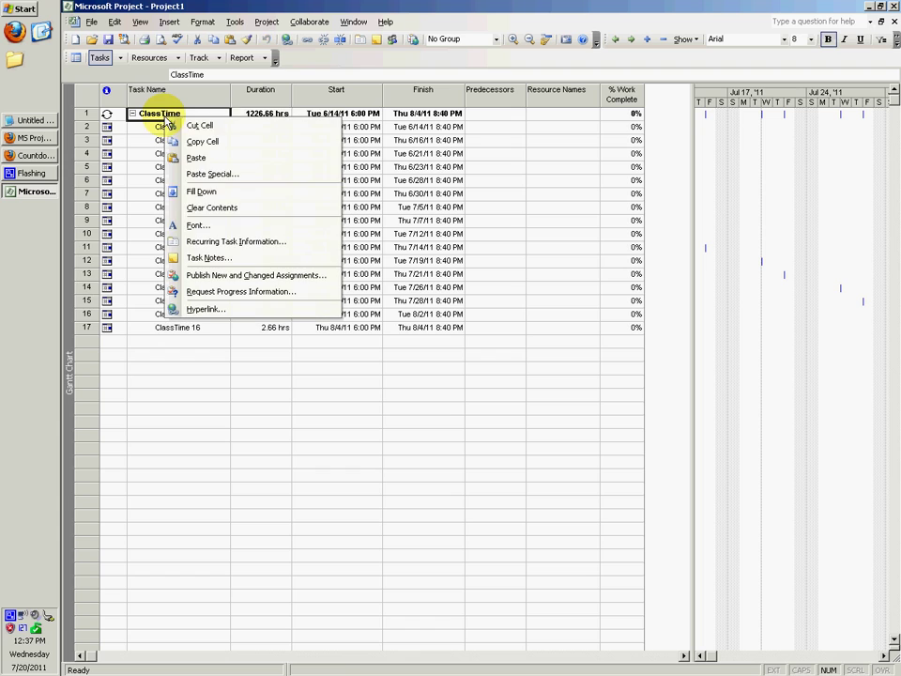
left_click(232, 243)
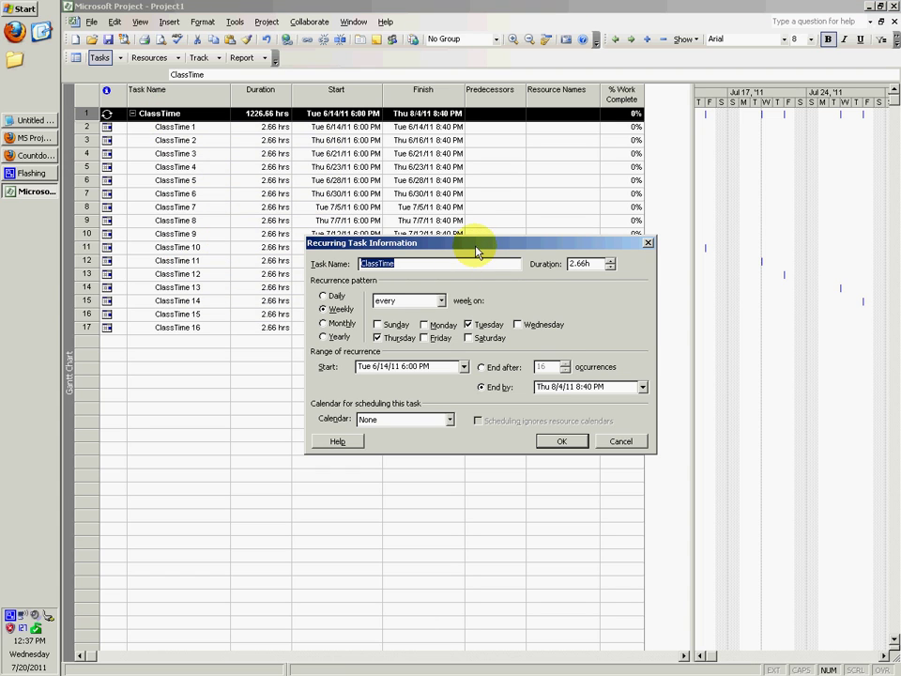
left_click_drag(476, 252, 464, 251)
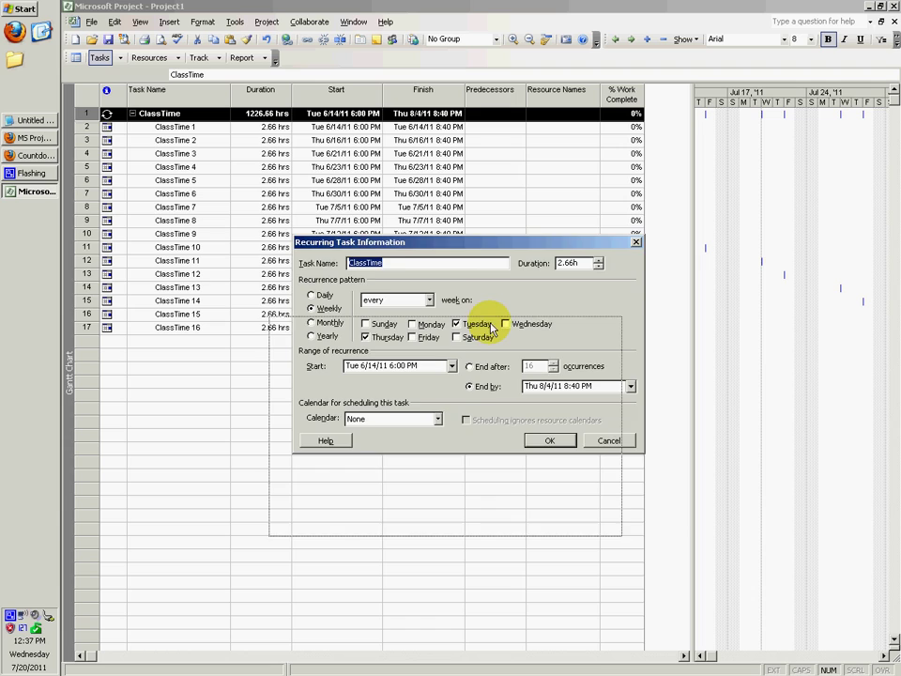
left_click_drag(515, 246, 490, 330)
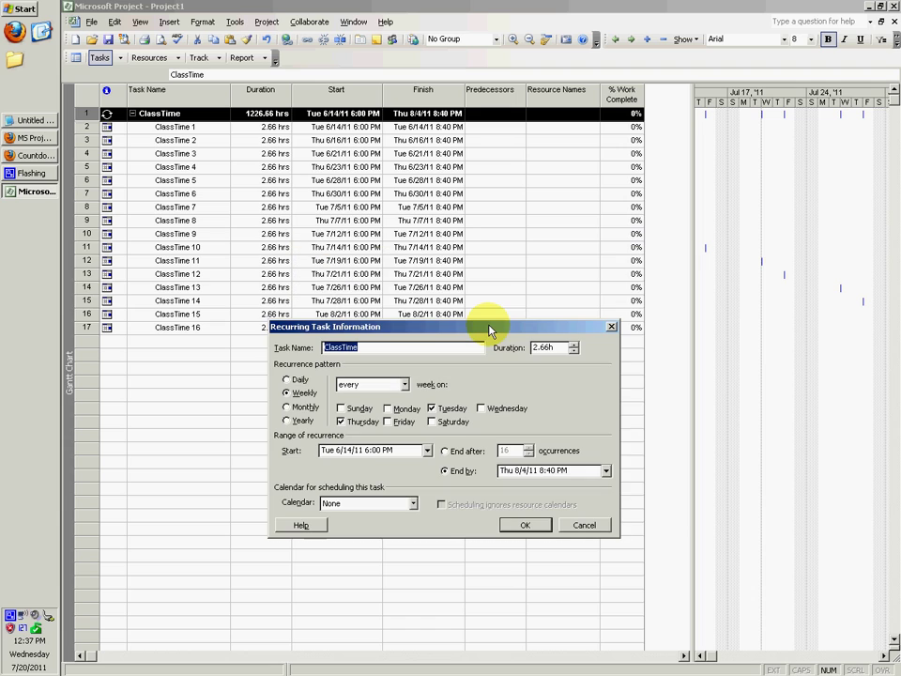
left_click(585, 528)
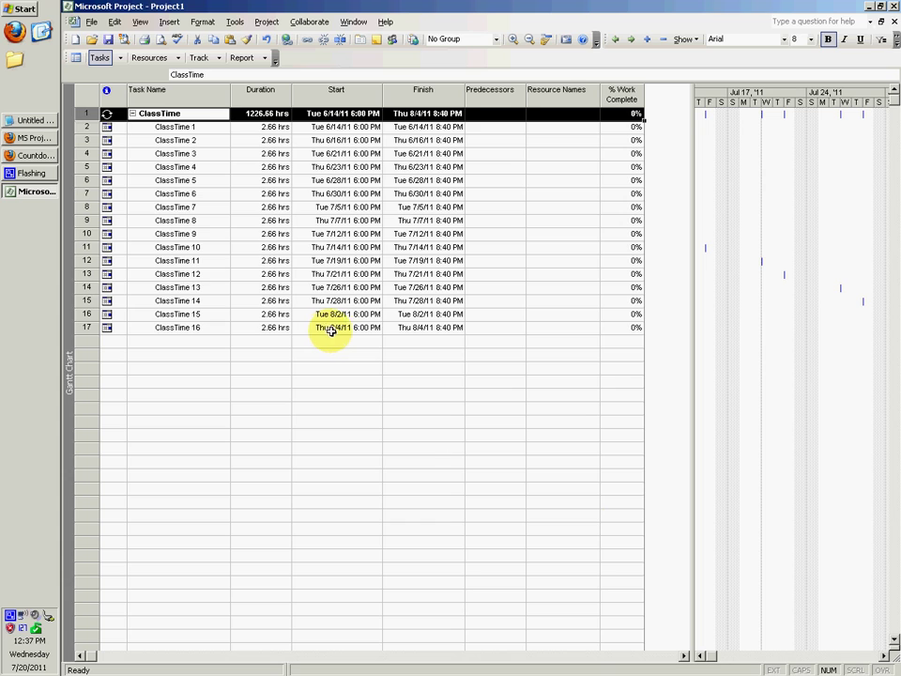
Deselect ClassTime by clicking empty cells below the task list.
left_click(419, 331)
left_click(413, 366)
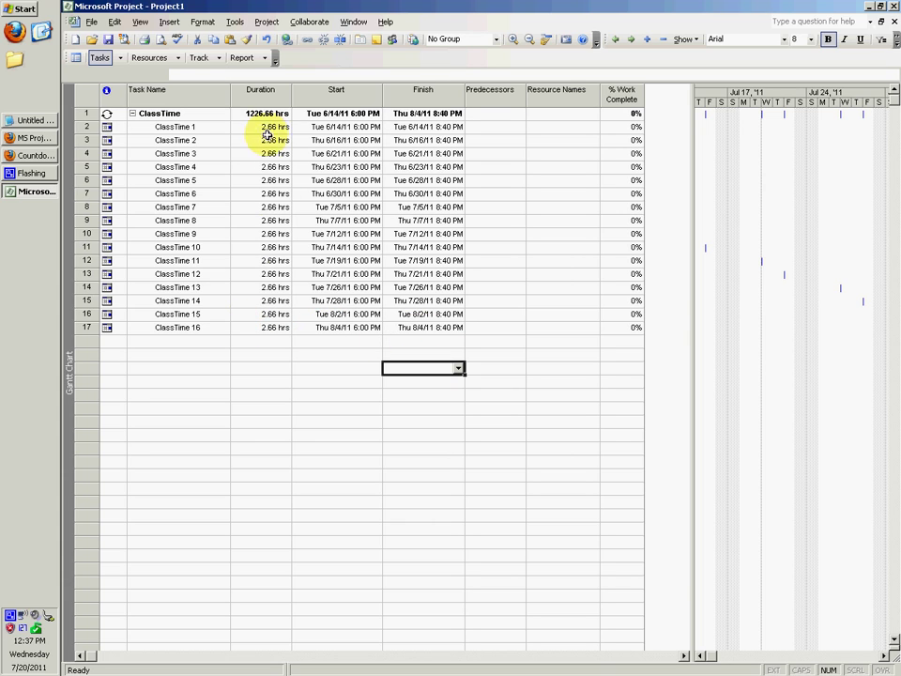
left_click(7, 9)
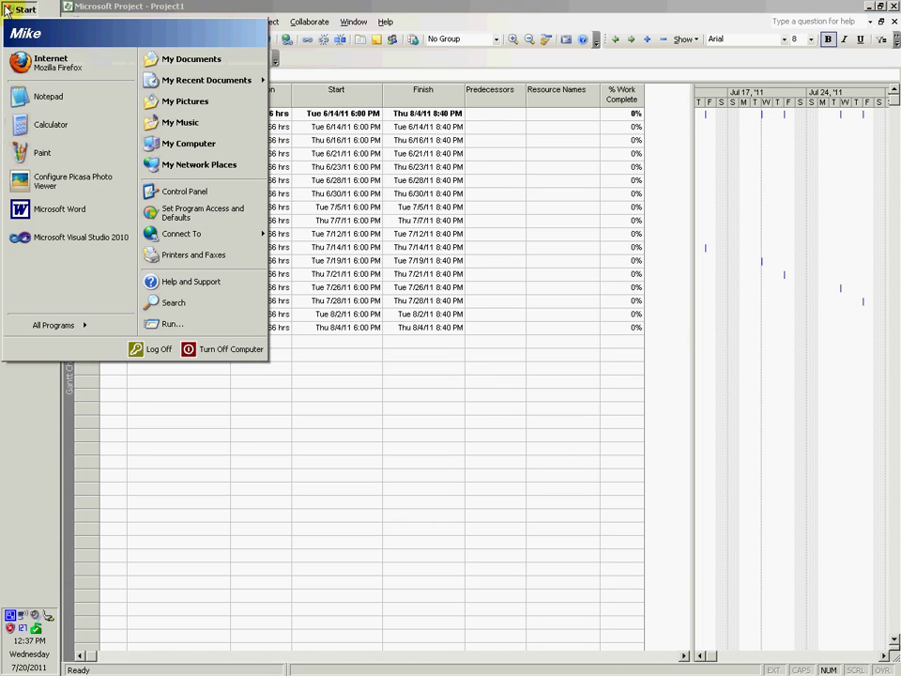
left_click(418, 420)
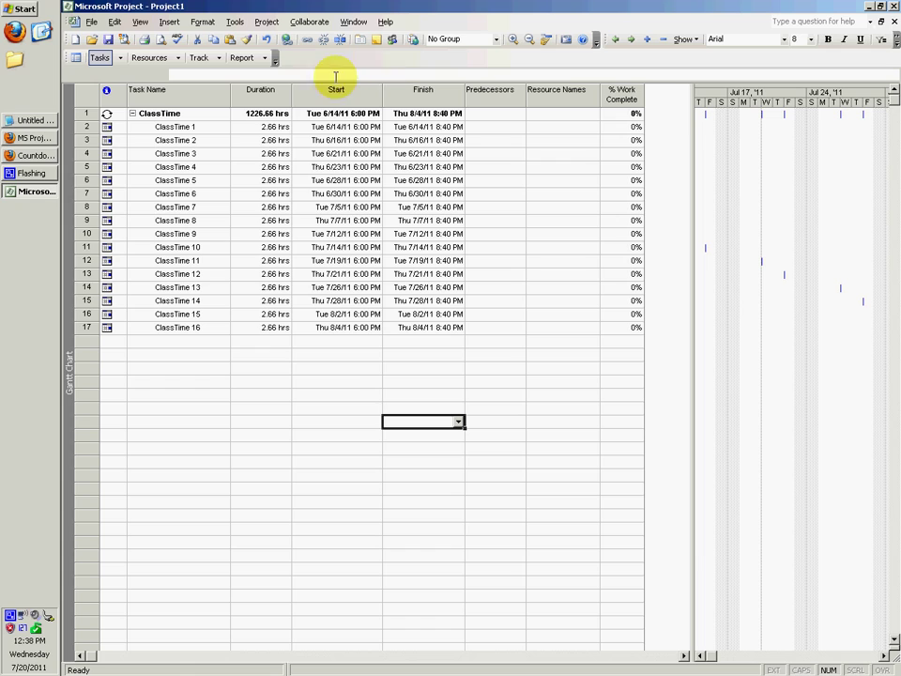
left_click(386, 368)
left_click(354, 367)
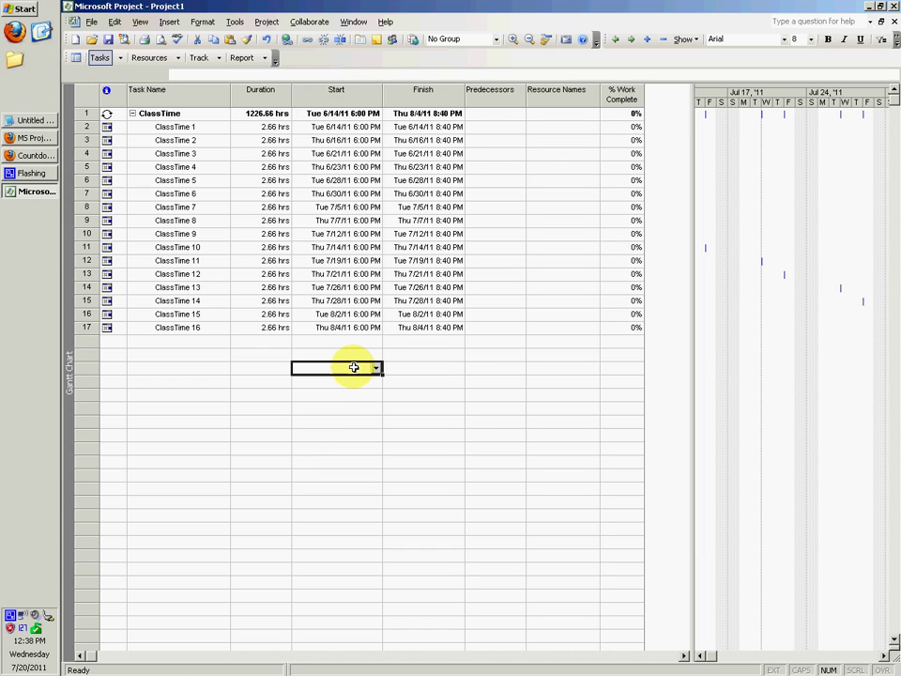
left_click(362, 342)
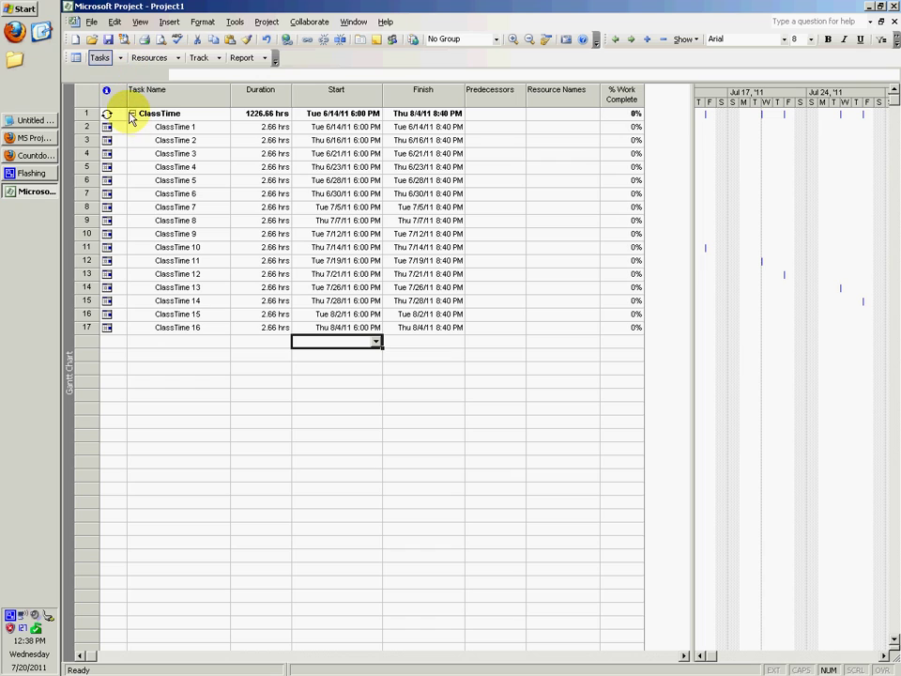
Collapse ClassTime and delete the entire task, confirming in the Planning Wizard.
left_click(132, 113)
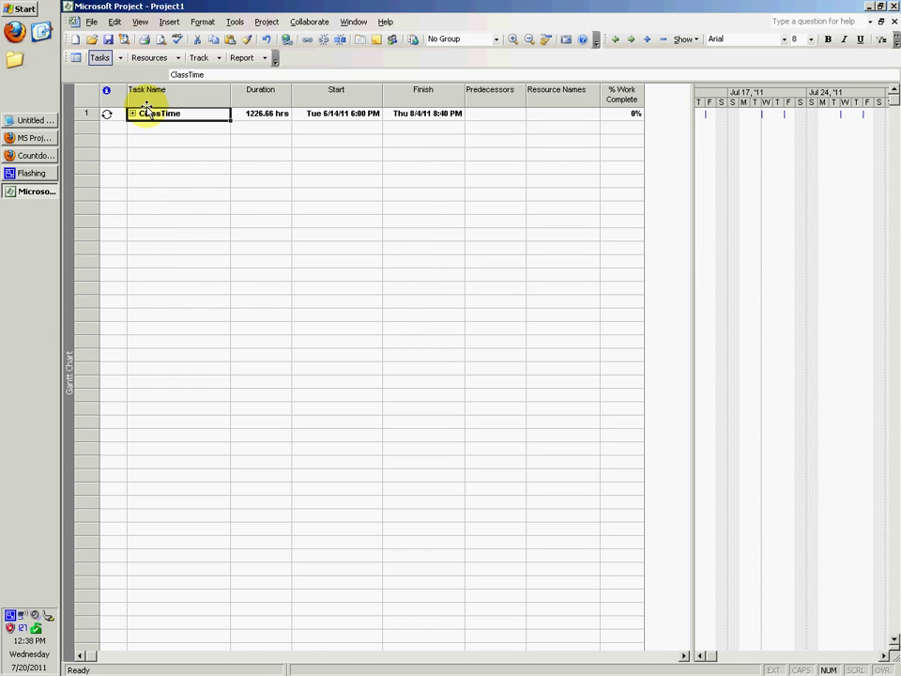
left_click(145, 139)
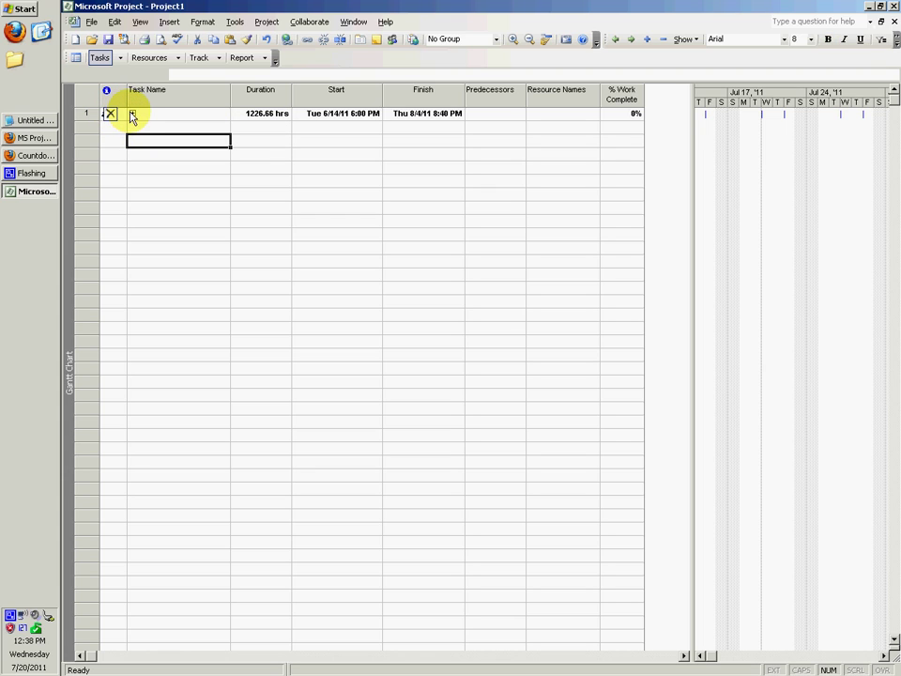
left_click(113, 115)
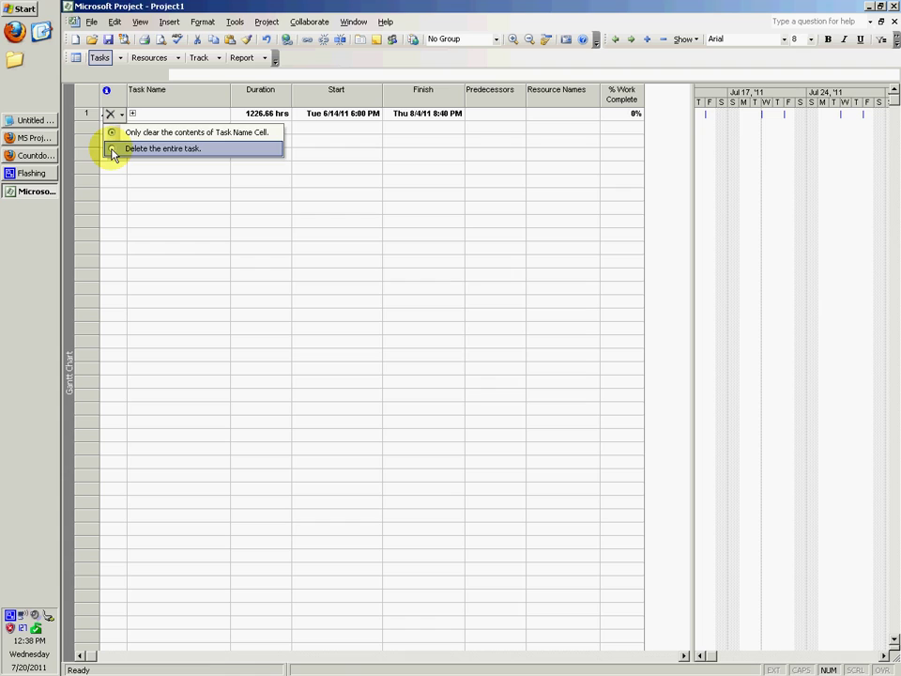
left_click(113, 150)
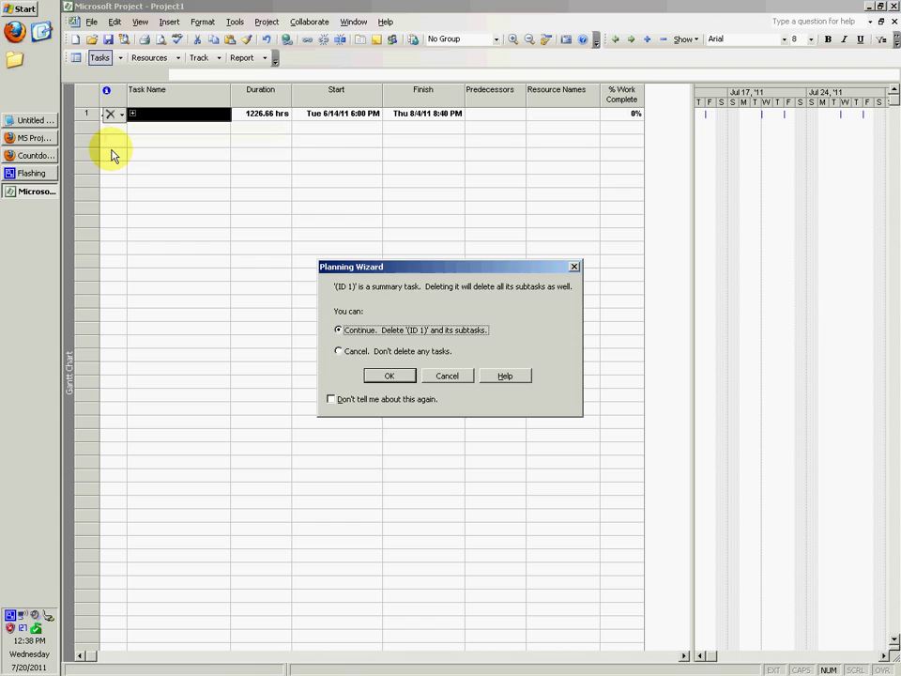
left_click(394, 375)
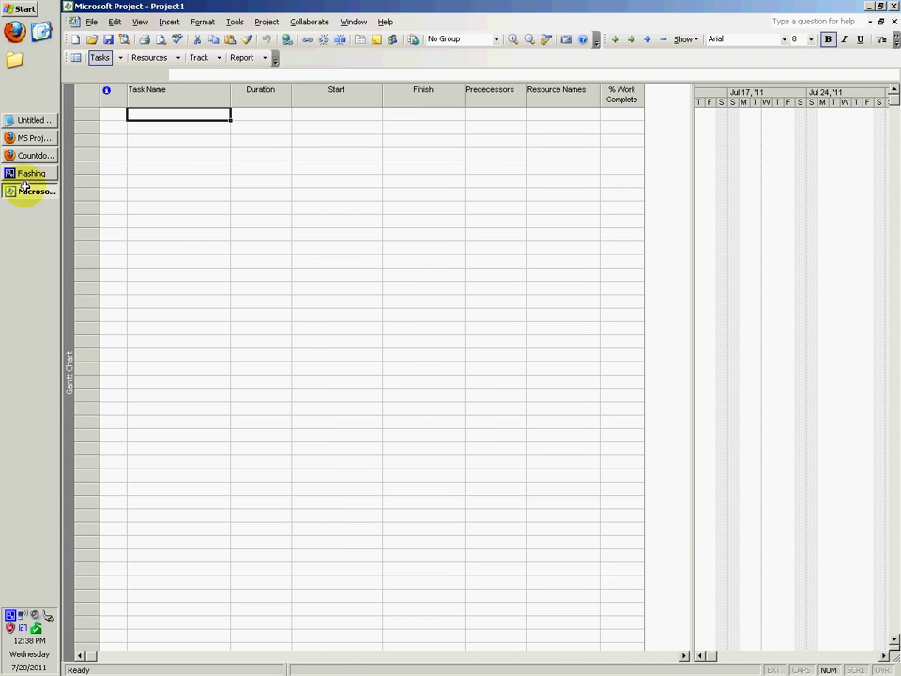
left_click(30, 139)
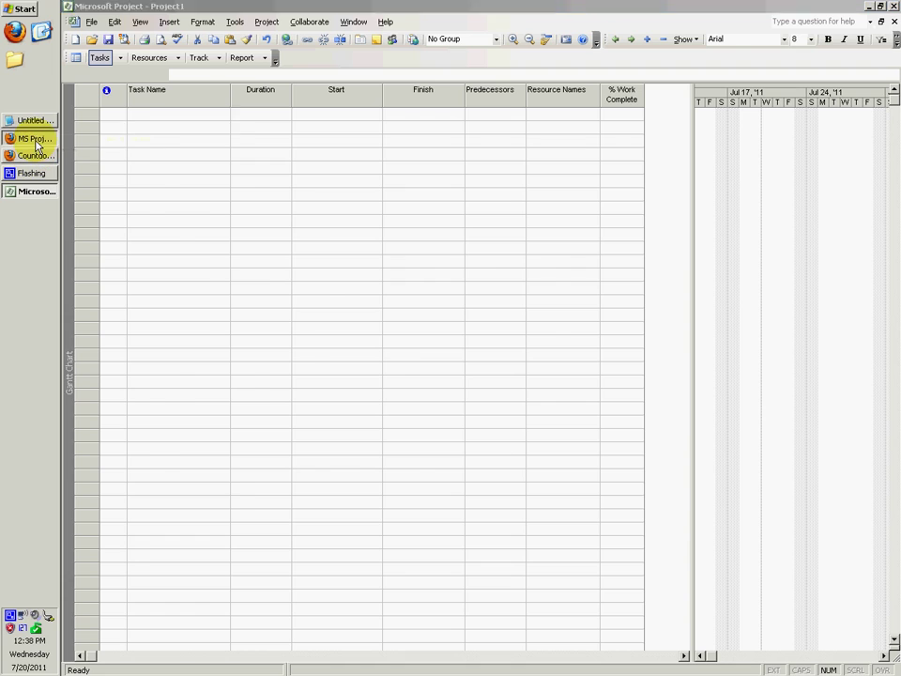
left_click(38, 158)
left_click(39, 160)
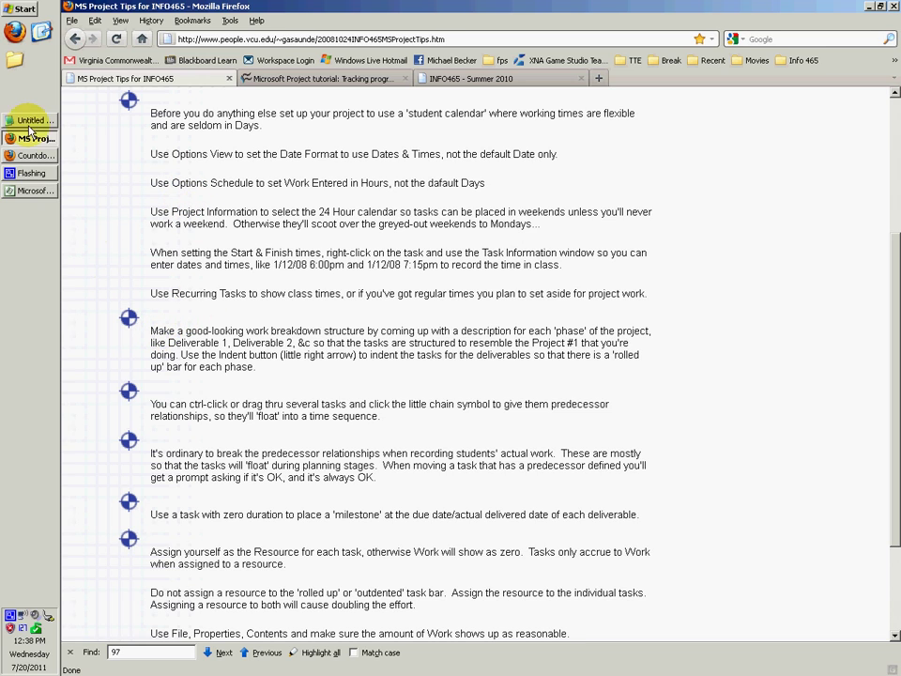
left_click(28, 122)
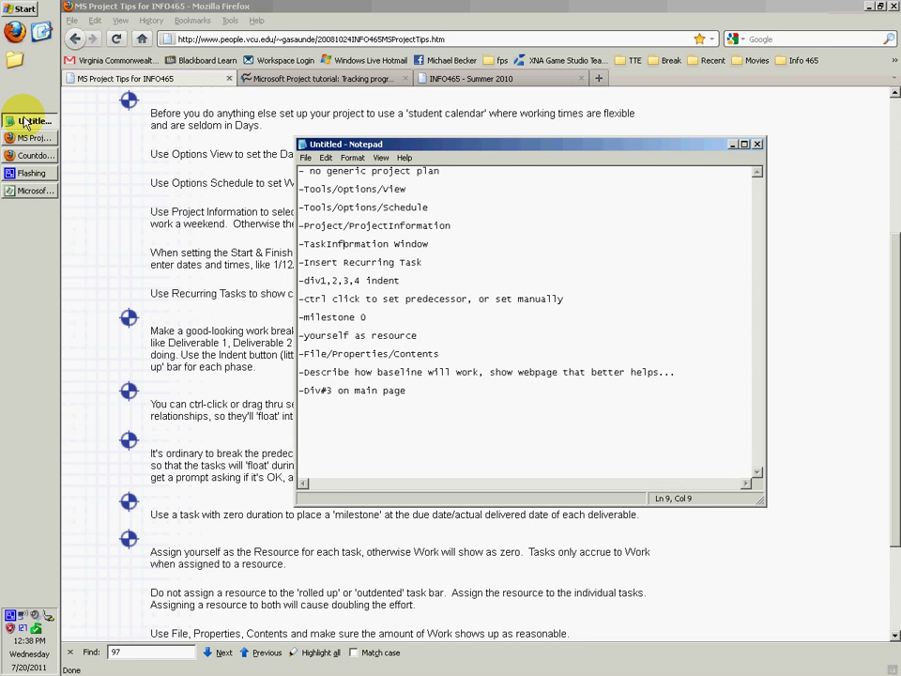
left_click(27, 122)
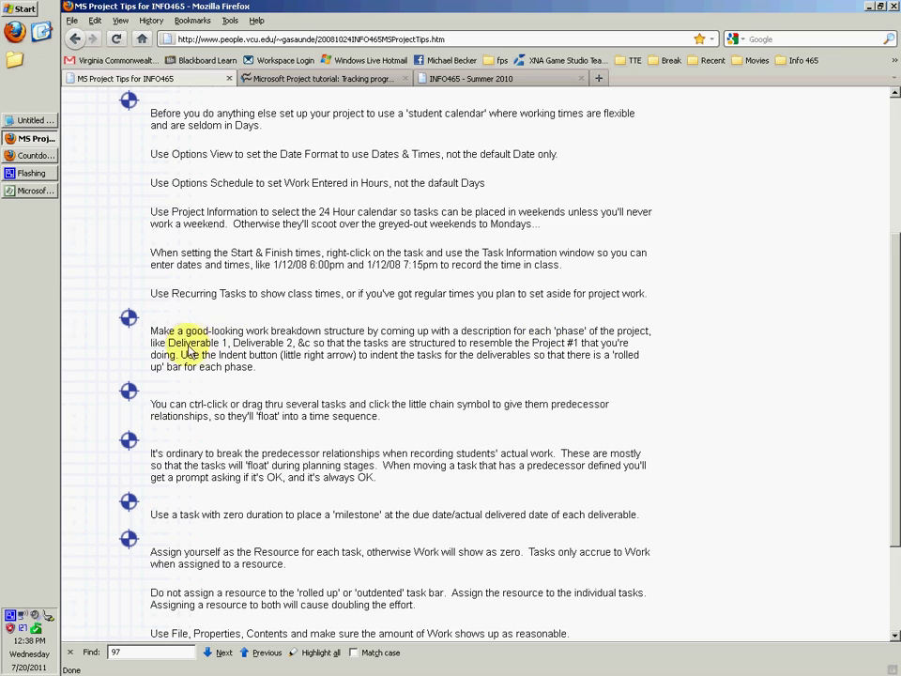
left_click_drag(169, 346, 225, 346)
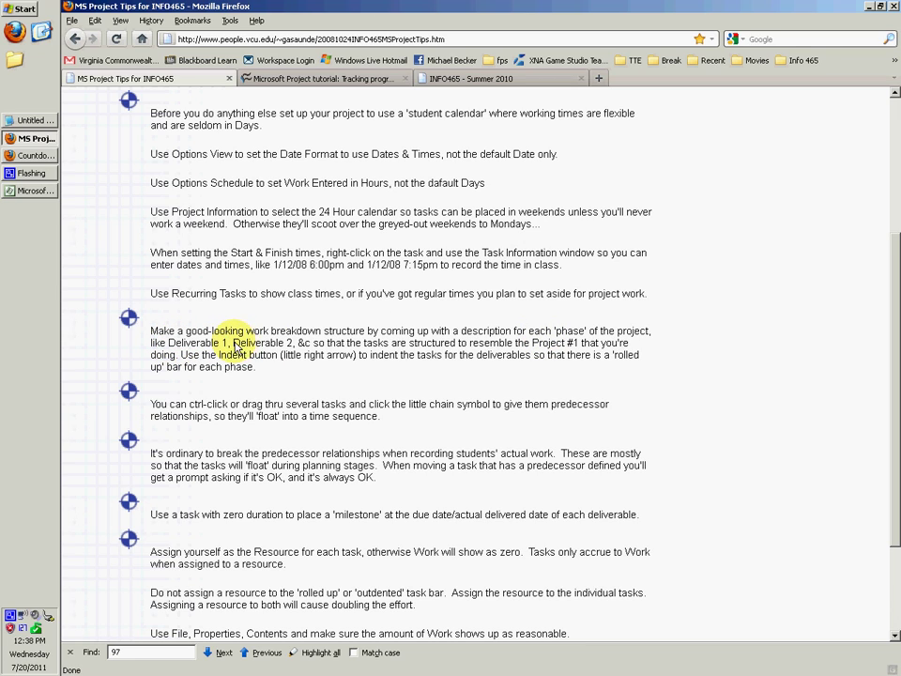
double_click(237, 345)
left_click(355, 337)
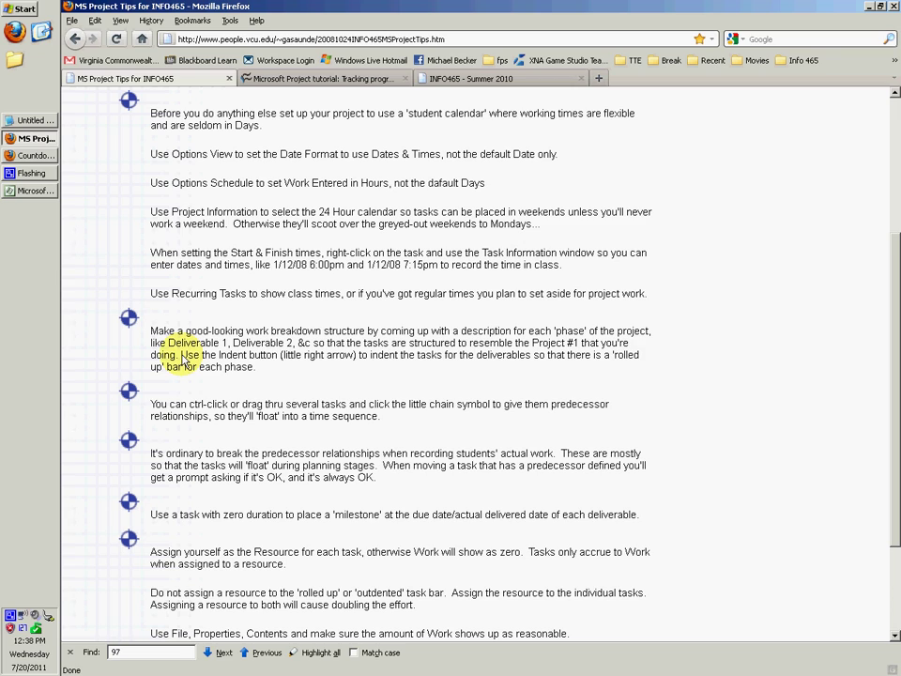
left_click_drag(182, 358, 278, 357)
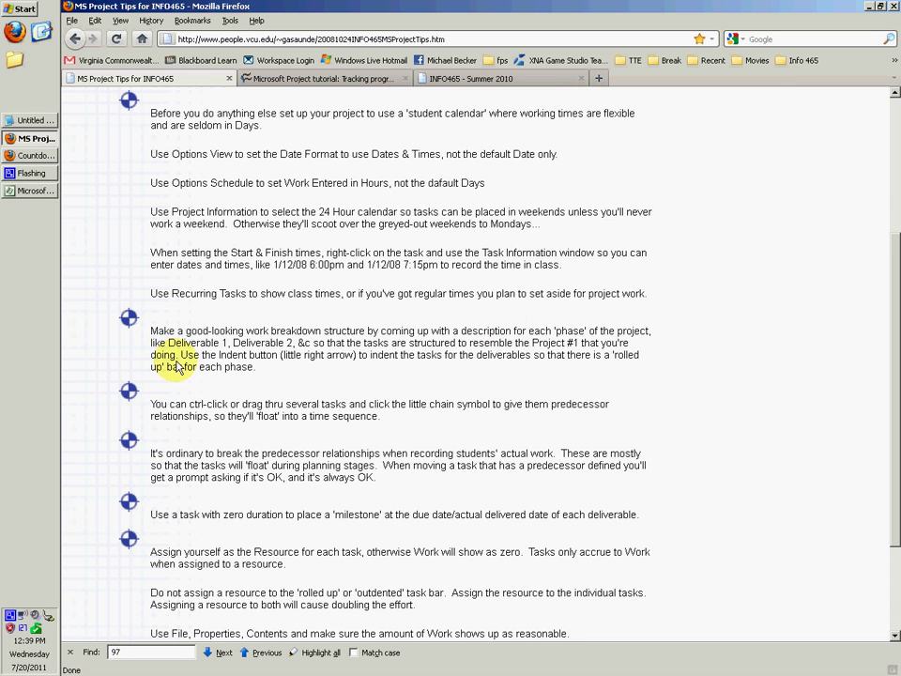
left_click(30, 190)
Enter 'Deliverable #1' as the first task name.
double_click(159, 113)
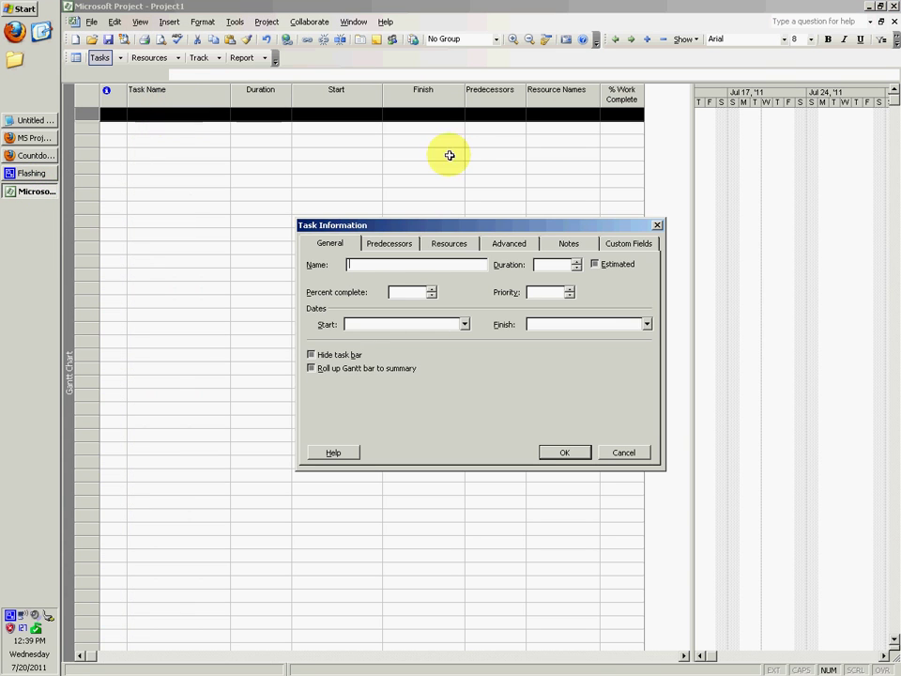
left_click(639, 450)
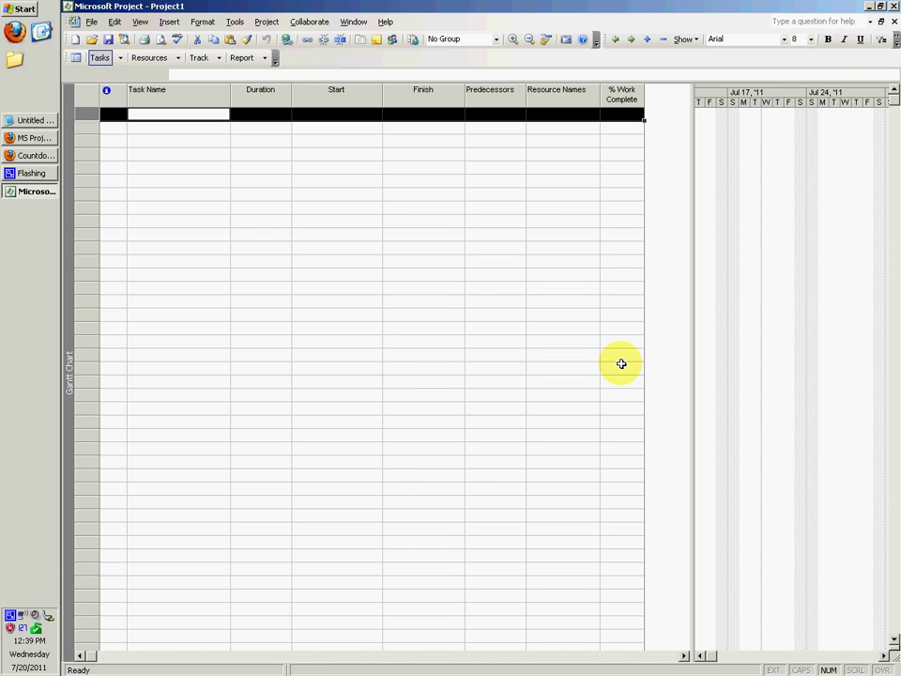
type("Deli")
key("Return")
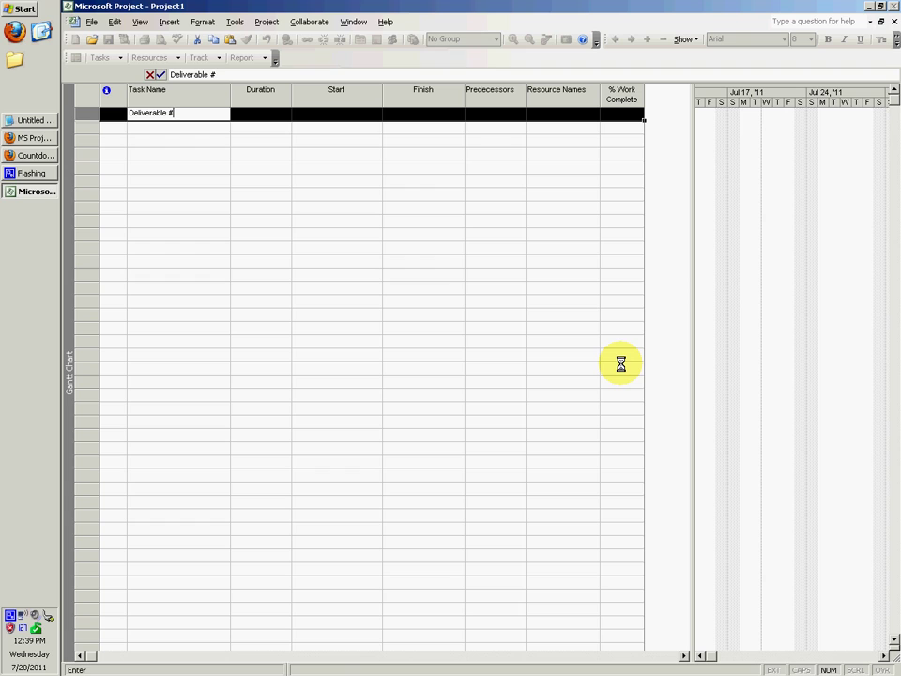
key("Tab")
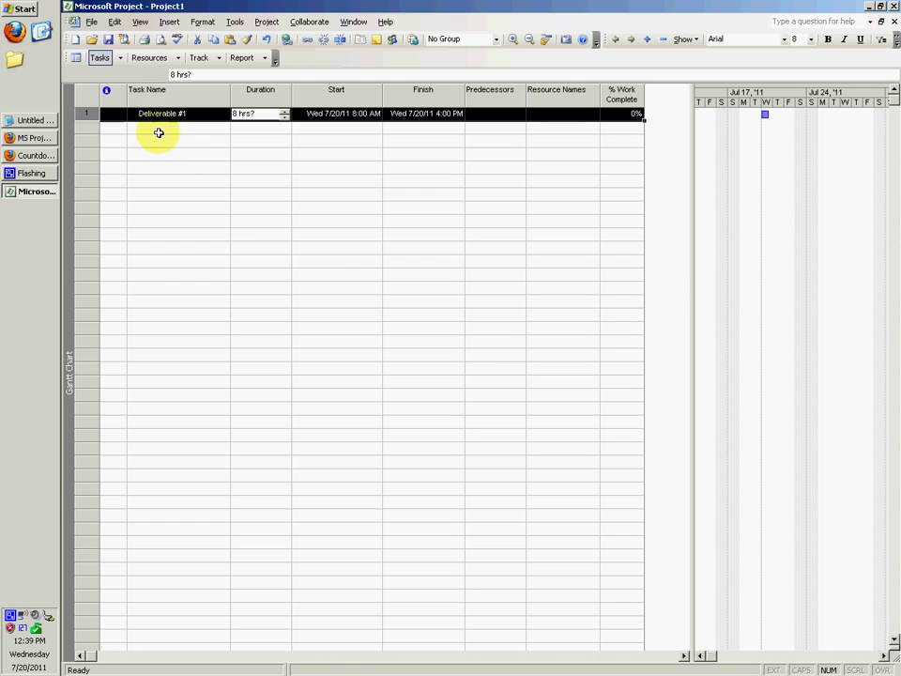
Inspect Task Information for Deliverable #1 and the empty second row without changes.
left_click(161, 130)
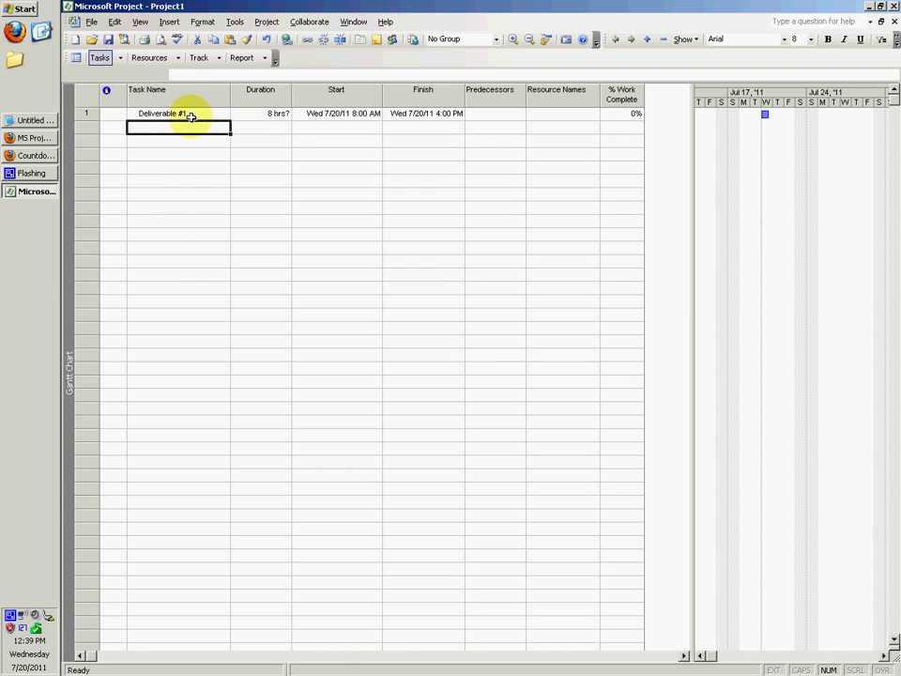
left_click(191, 116)
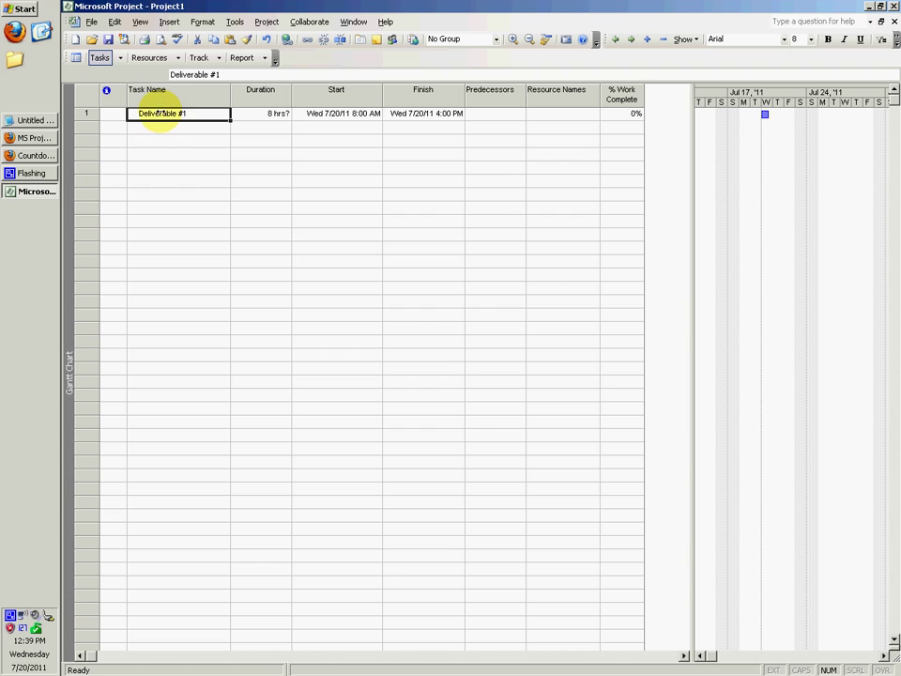
double_click(161, 112)
left_click(626, 451)
left_click(188, 128)
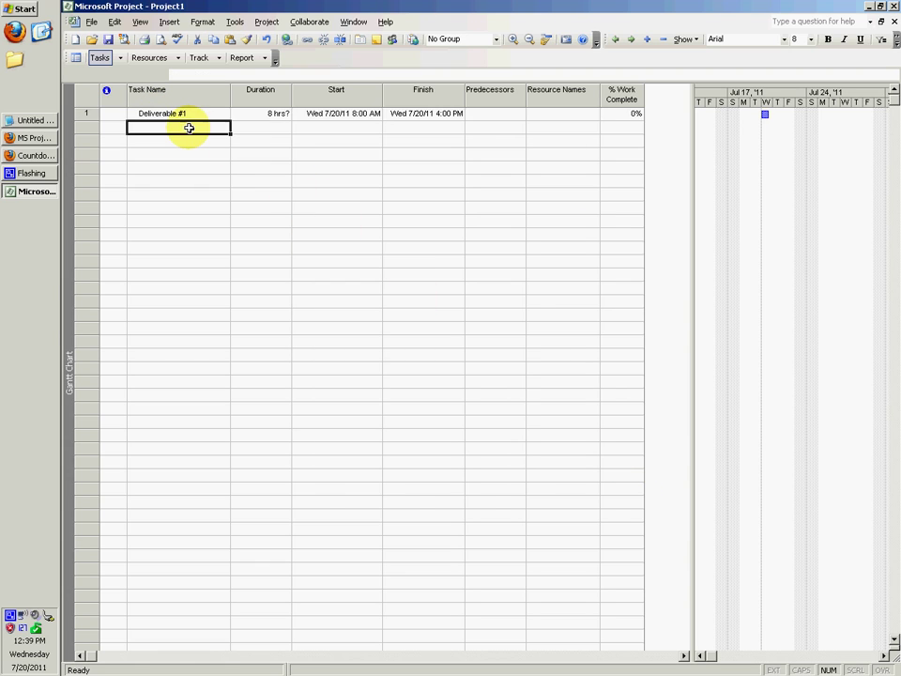
double_click(185, 113)
left_click(627, 452)
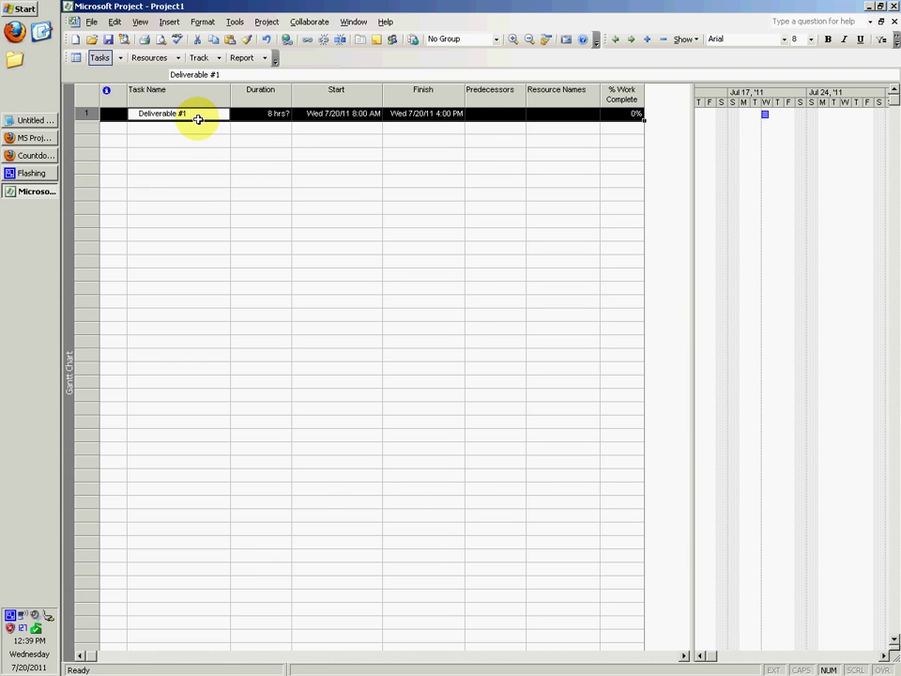
double_click(201, 112)
left_click(627, 451)
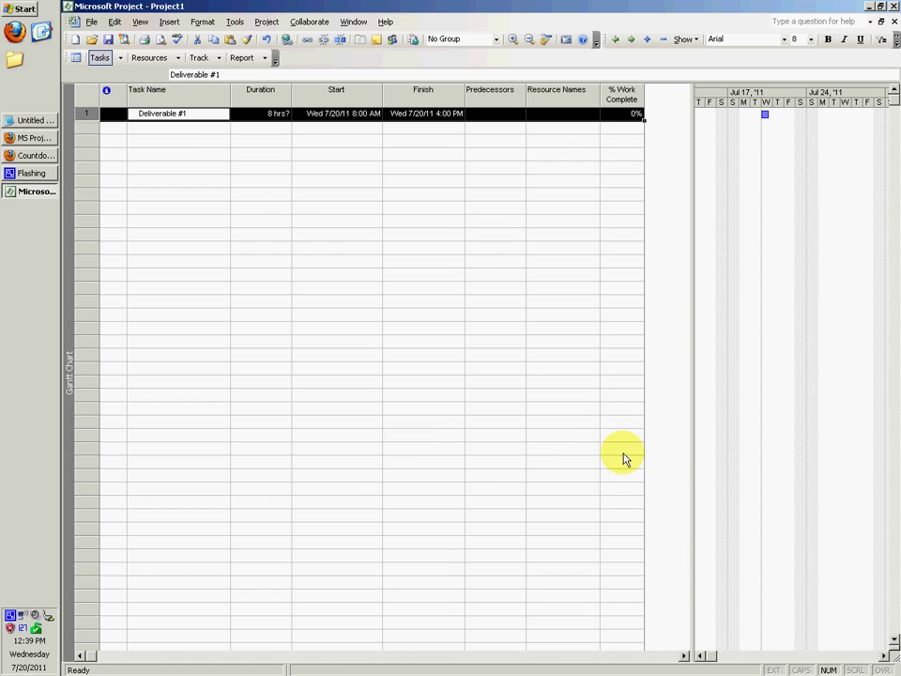
left_click(182, 127)
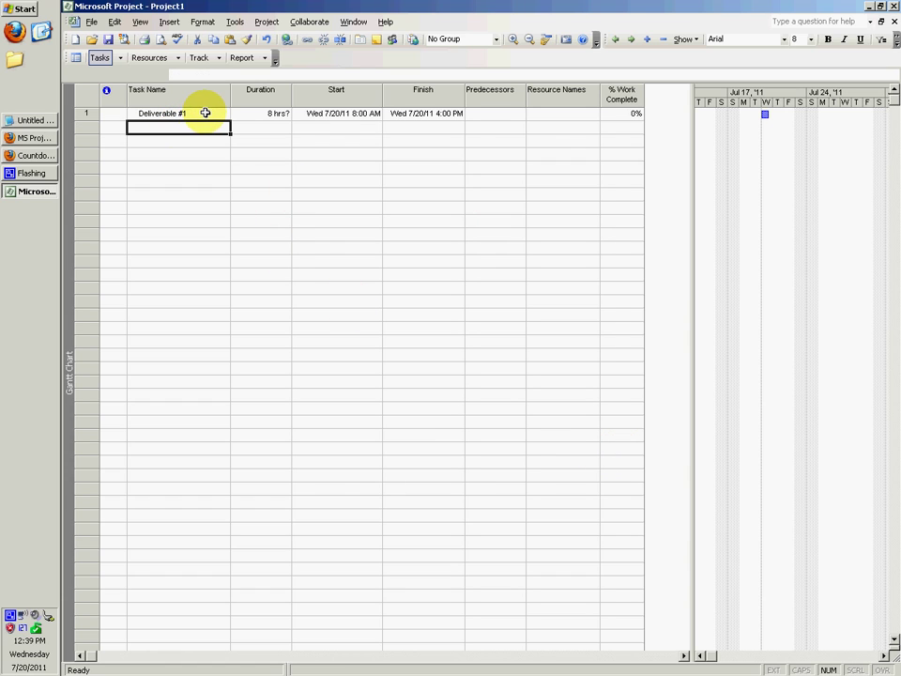
double_click(192, 123)
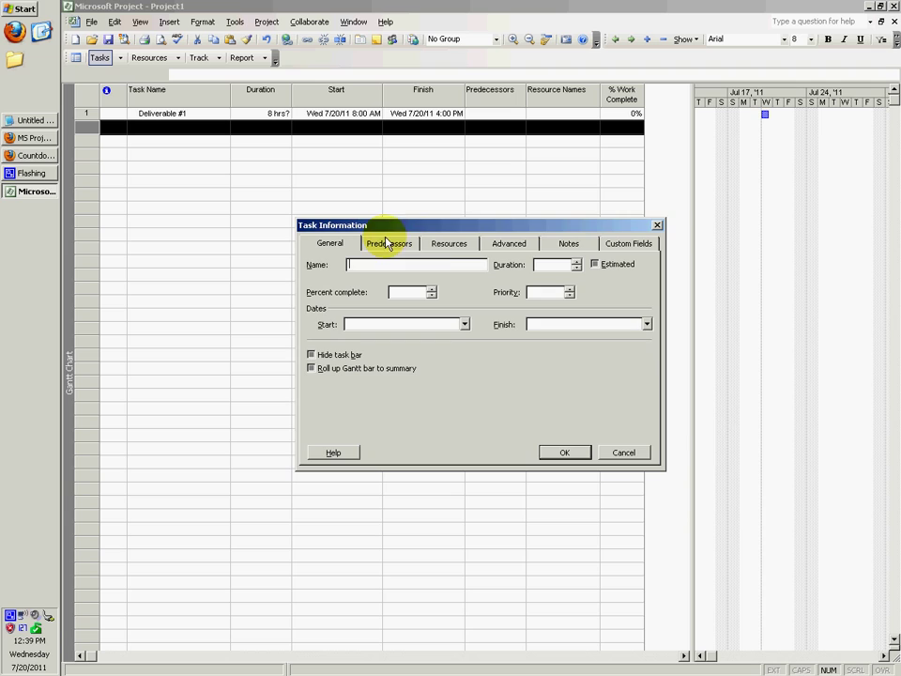
left_click(627, 452)
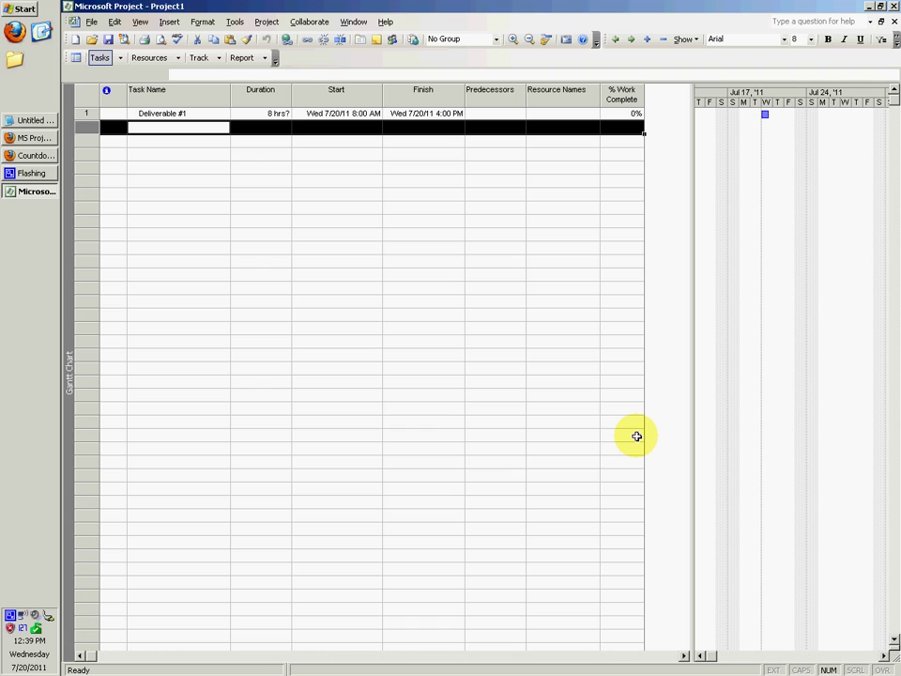
Finish naming task 2 'Make frmAuthenticateUser'.
type("Making frmAuthenticateUser")
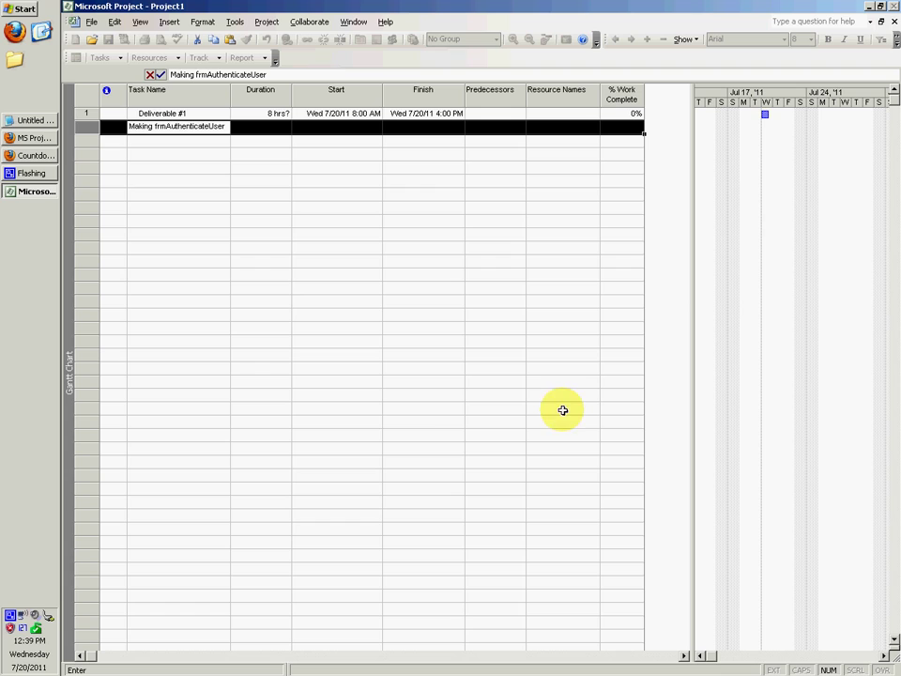
left_click(258, 273)
left_click(178, 129)
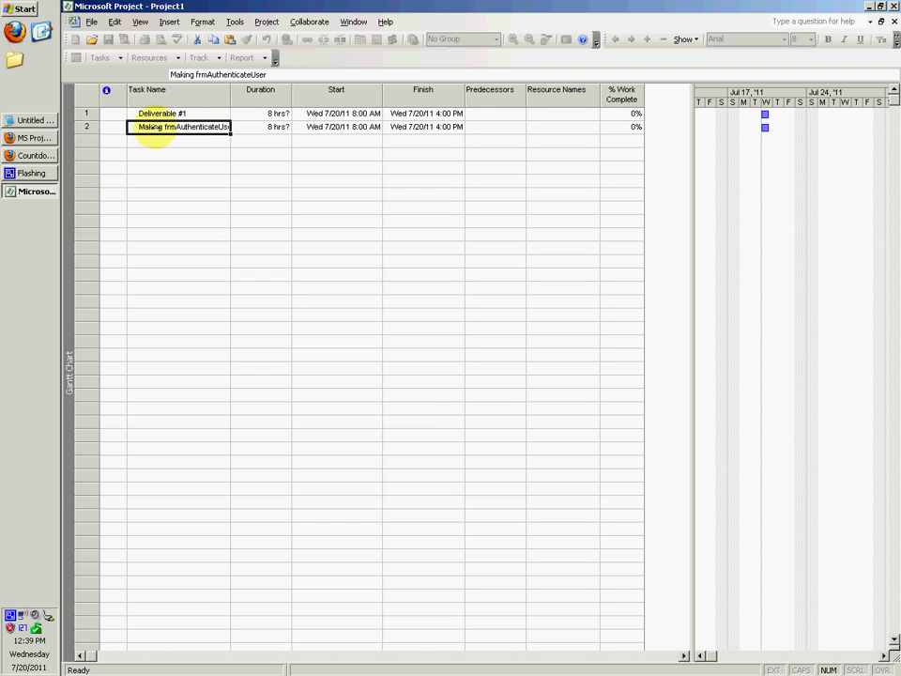
left_click(160, 126)
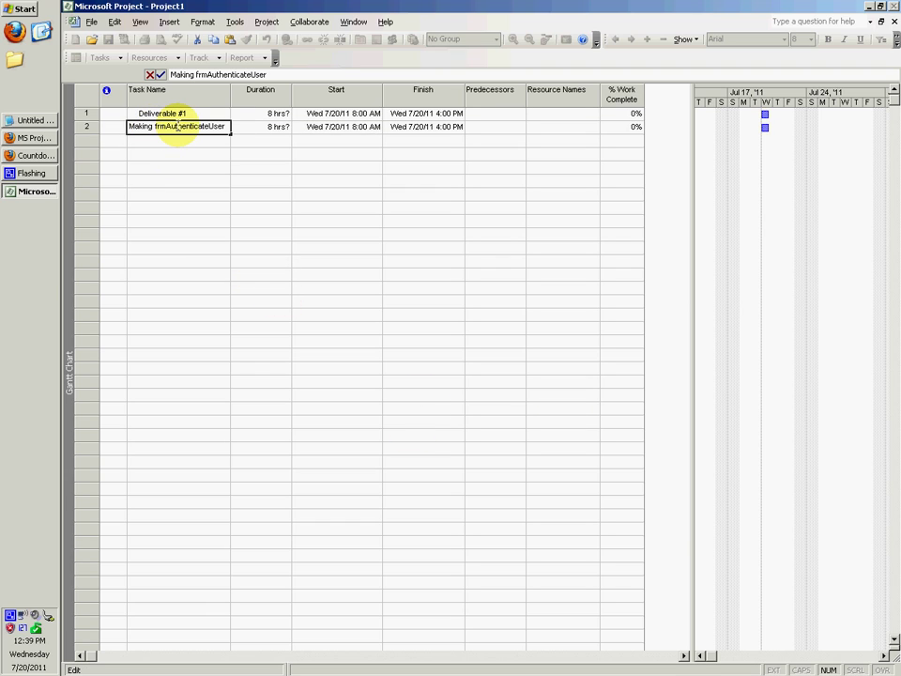
type("e")
key("Return")
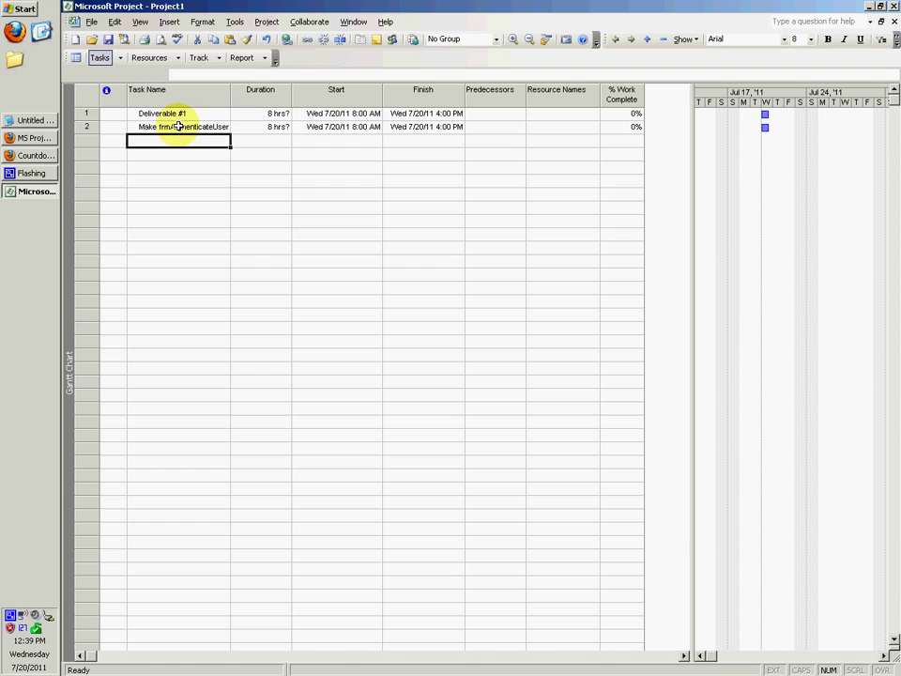
left_click(178, 125)
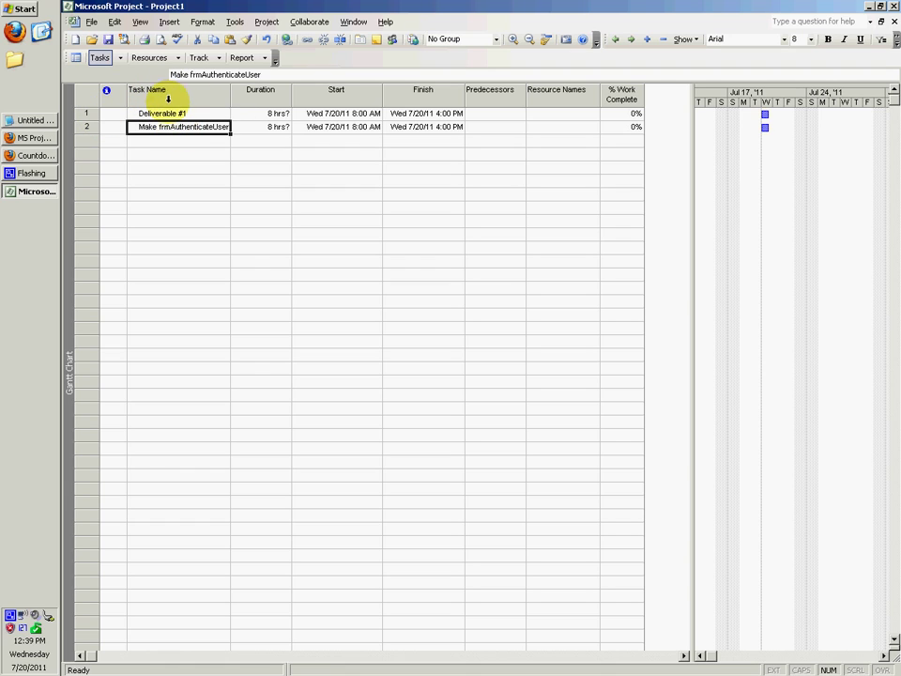
Indent Make frmAuthenticateUser under Deliverable #1 and widen the Task Name column to show it.
left_click(633, 40)
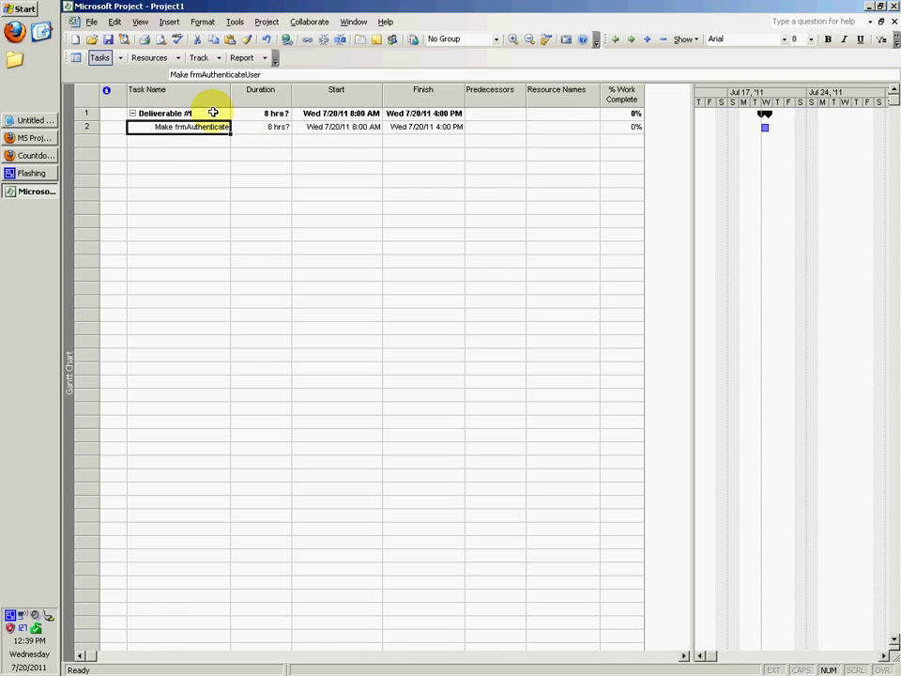
left_click(213, 113)
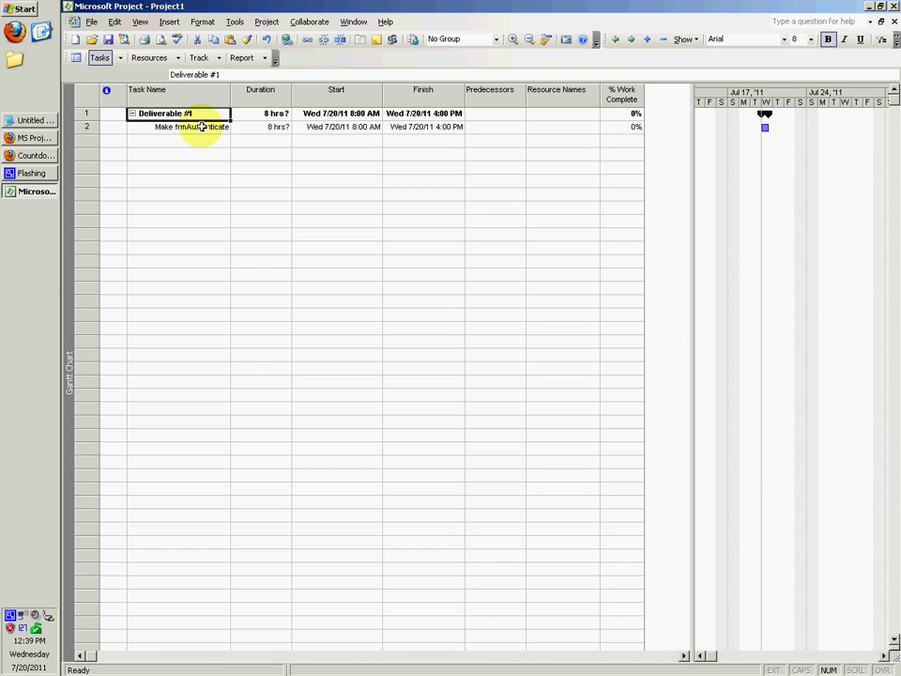
left_click(193, 127)
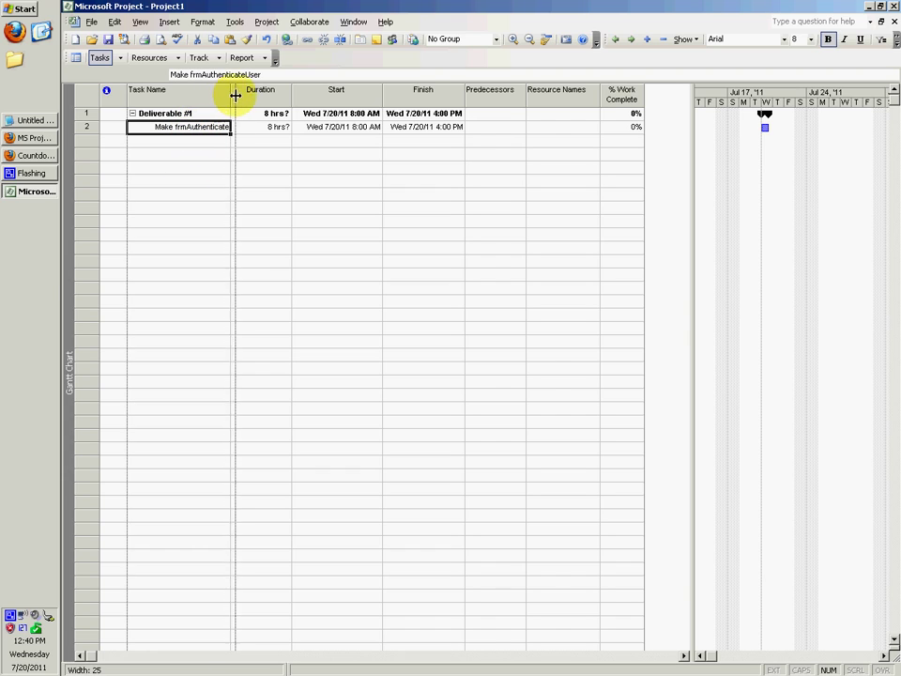
left_click_drag(231, 91, 260, 91)
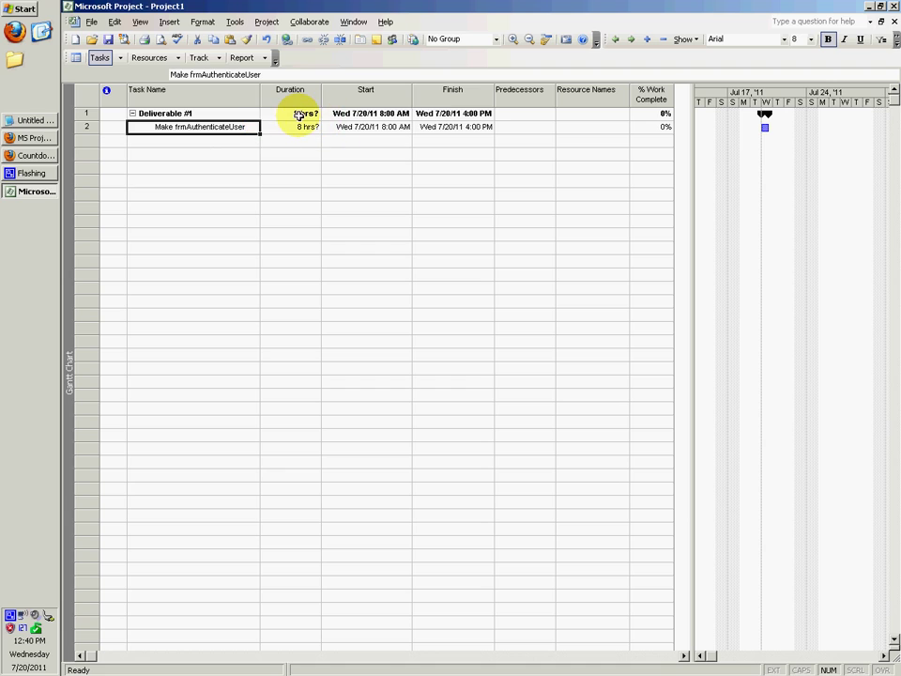
left_click(301, 113)
key("Down")
key("Down")
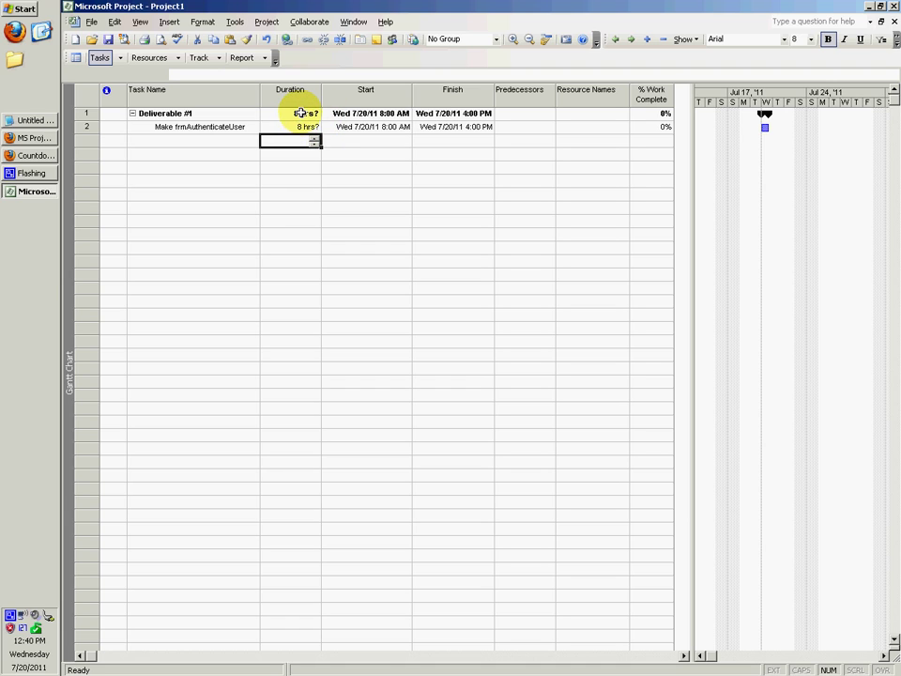
left_click(299, 127)
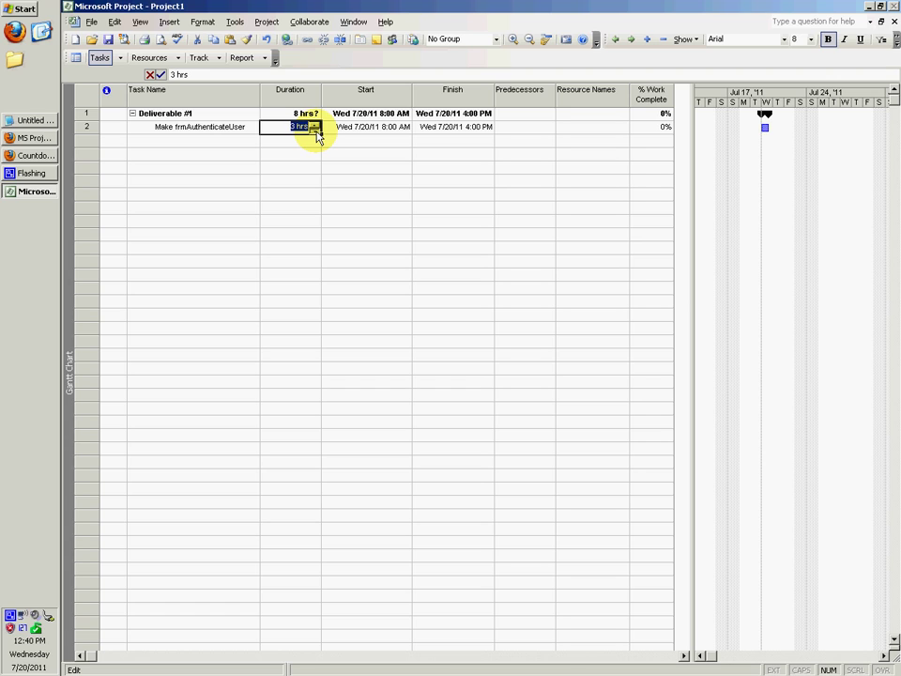
Commit Make frmAuthenticateUser's 1 hr duration, then enter Div2 as the next task below it.
key("Return")
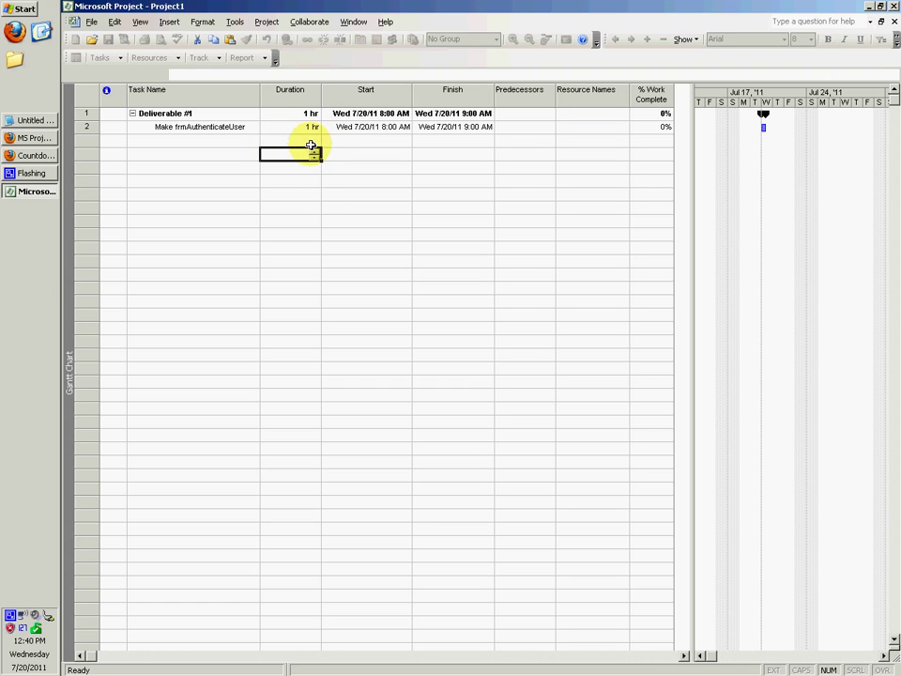
left_click(236, 128)
left_click(236, 142)
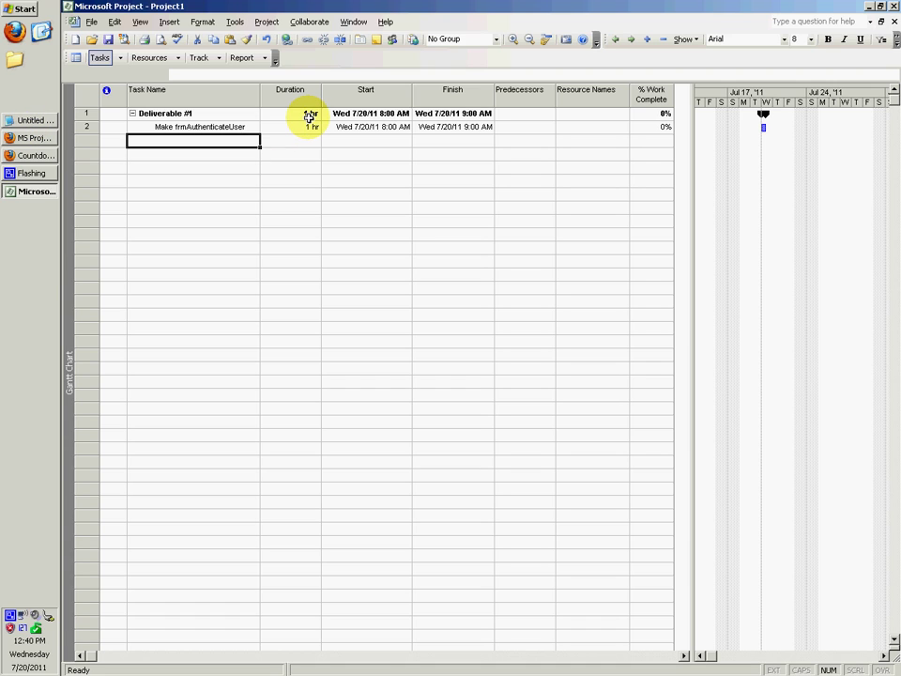
key("Up")
key("Down")
key("Down")
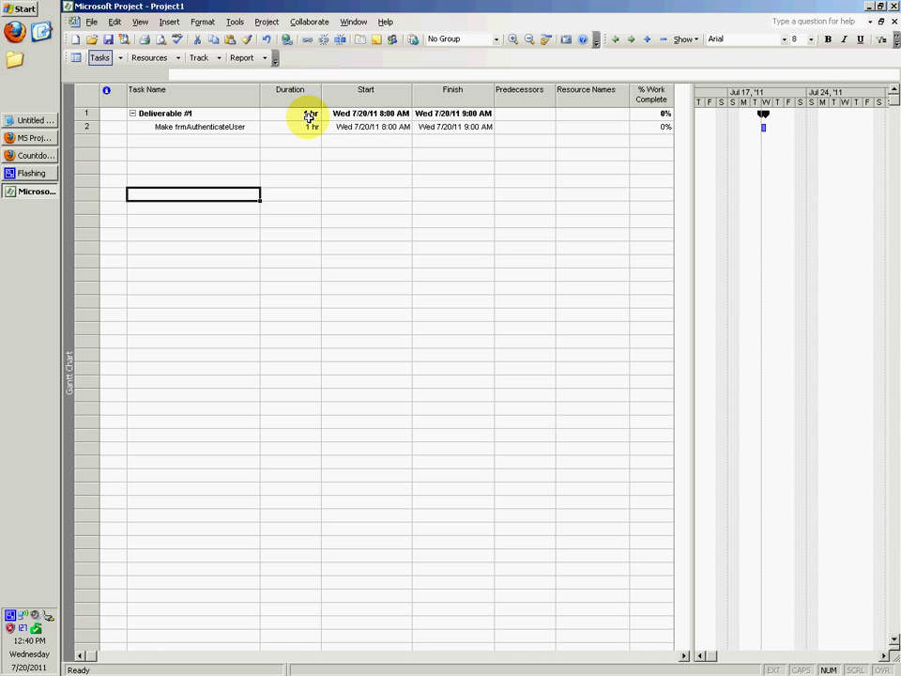
key("Up")
key("Up")
key("Up")
key("Up")
key("Down")
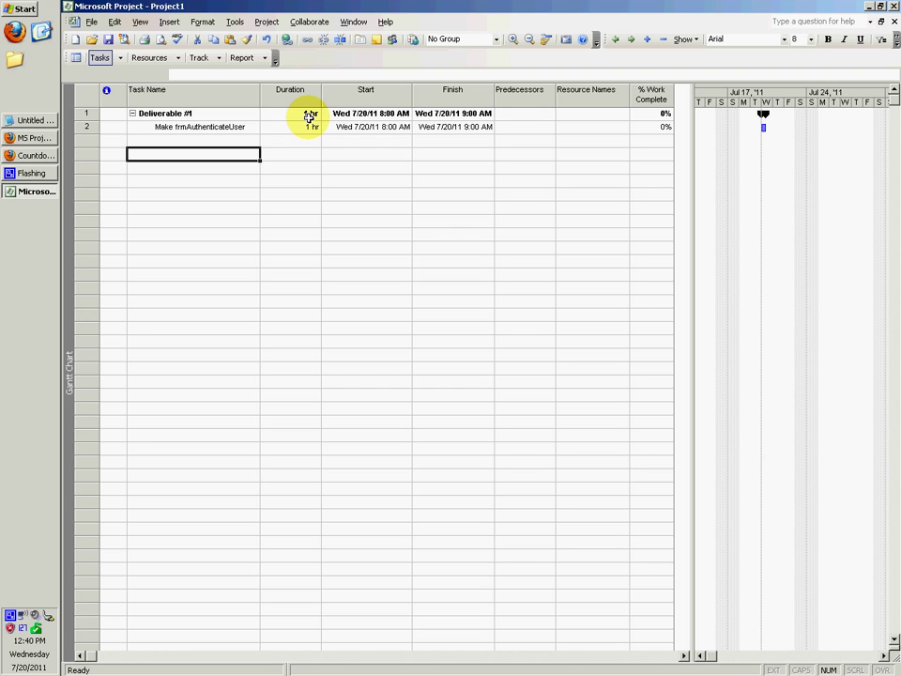
type("Div2")
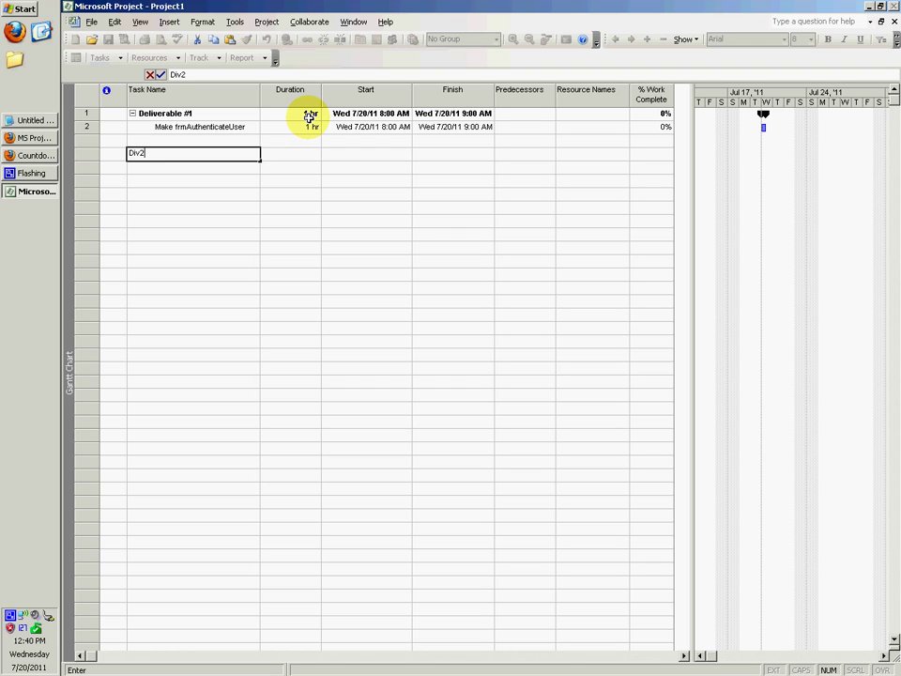
key("Return")
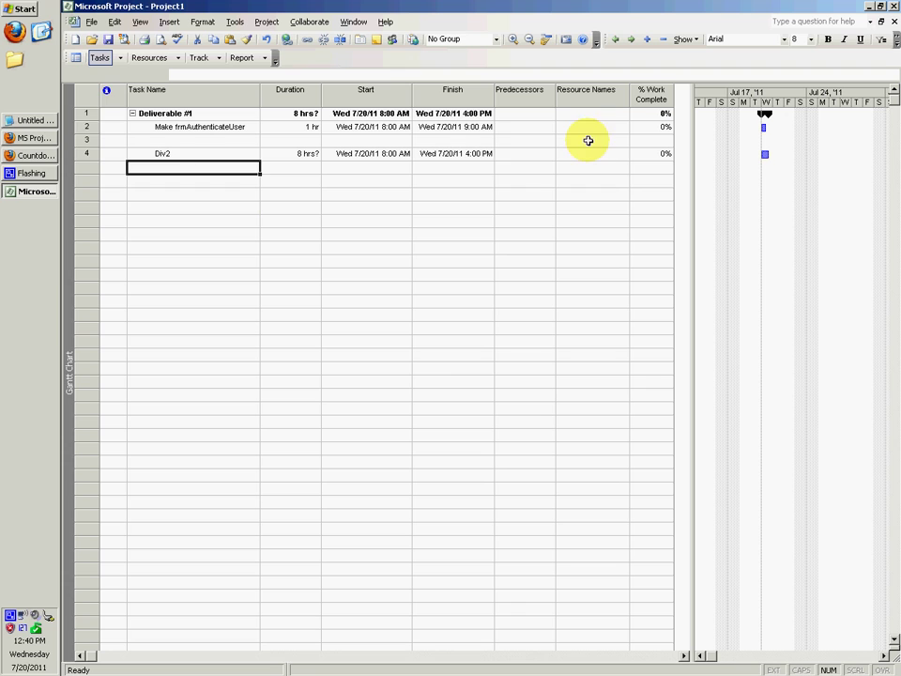
Open youtube.com in a new Firefox tab and go to your own channel page.
left_click(28, 138)
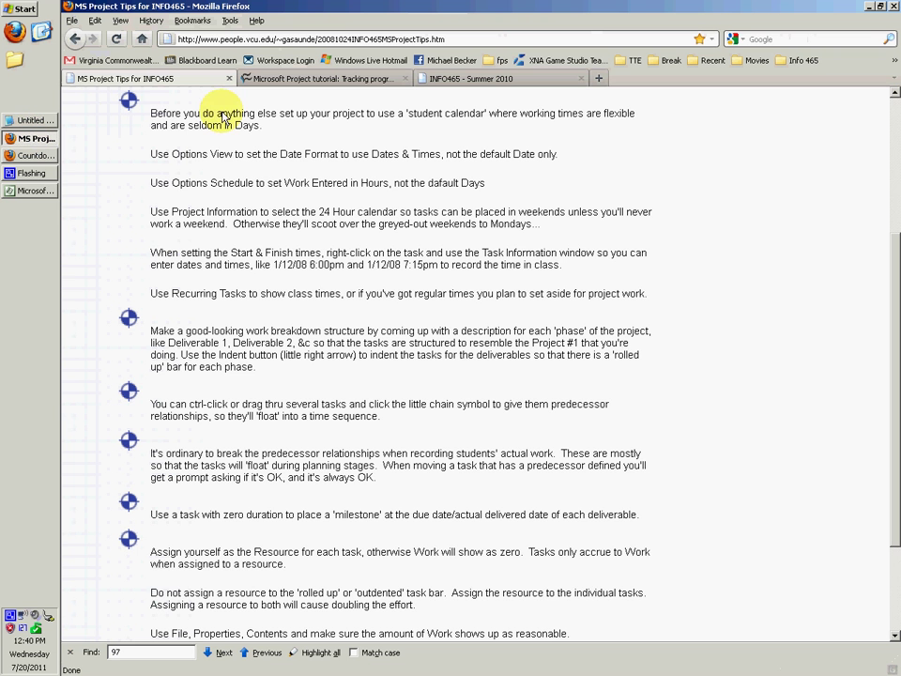
left_click(72, 19)
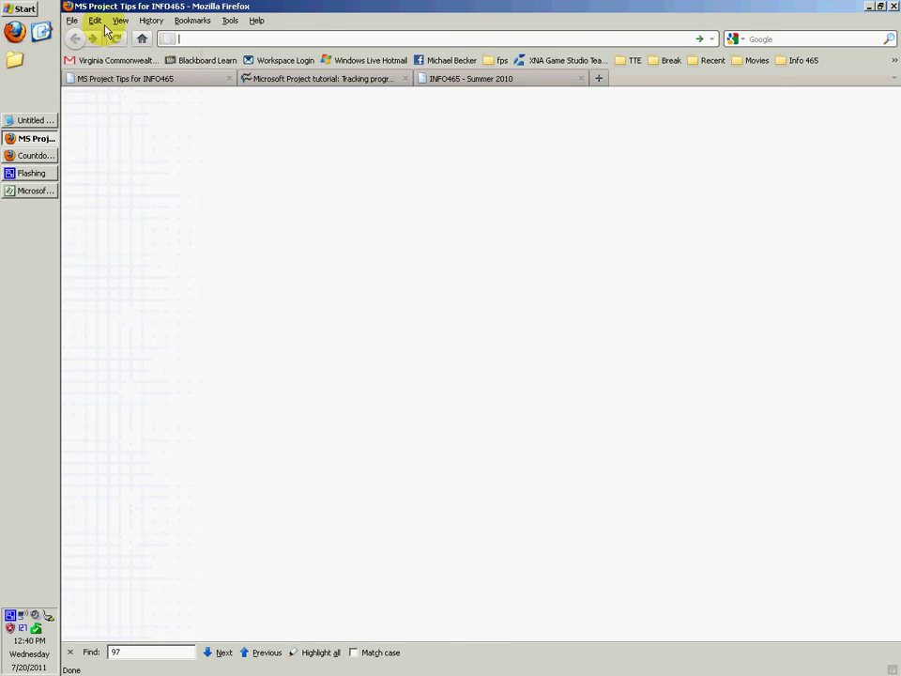
left_click(89, 34)
type("youtube")
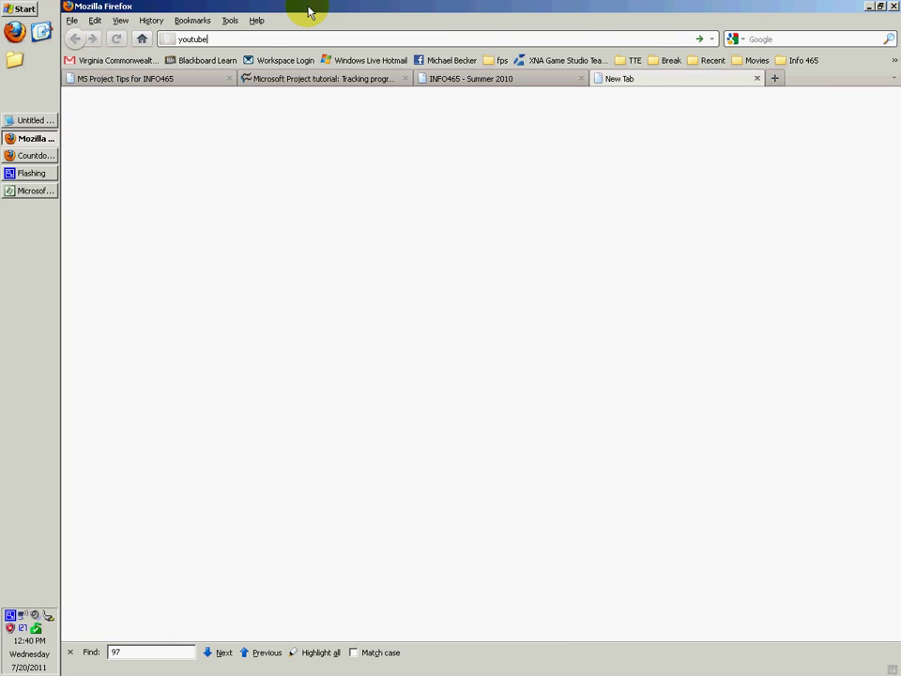
type(".com")
key("Return")
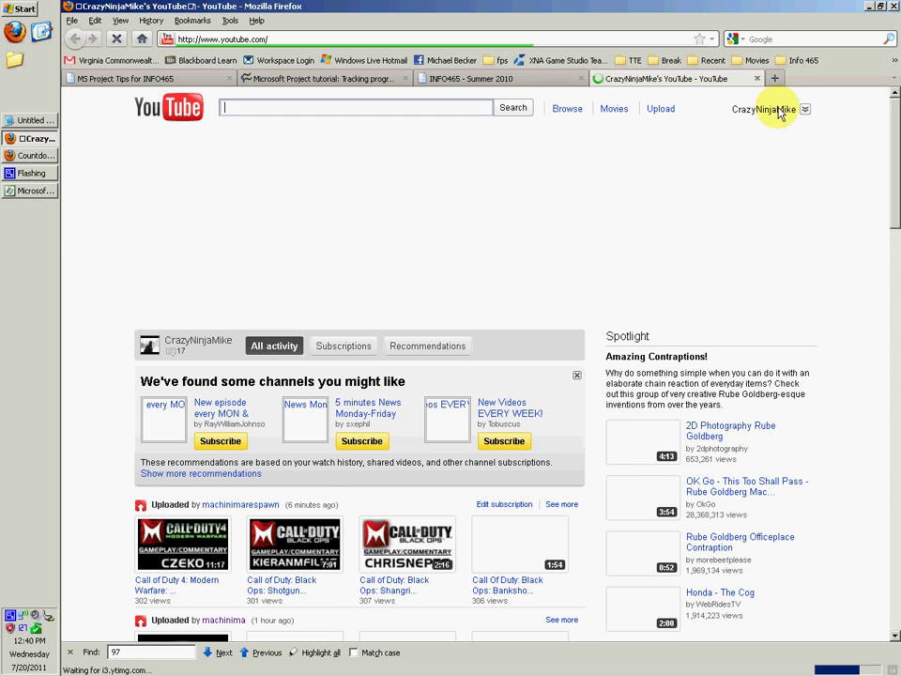
left_click(779, 111)
left_click(732, 154)
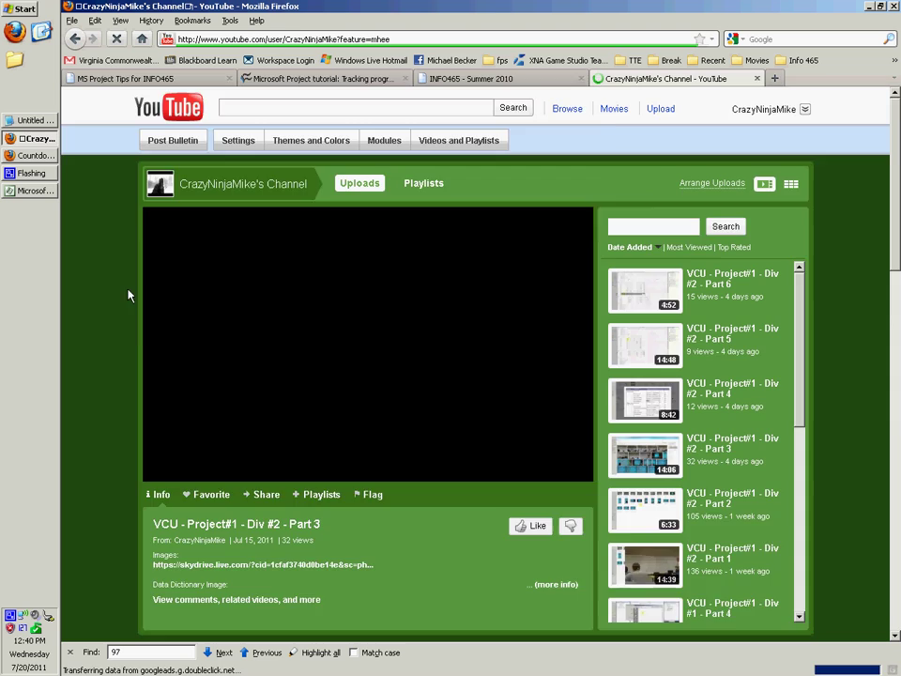
Play 'VCU - Project#1 - Div #1 - Part 1', skip ahead to about 4:59, then close the tab.
scroll(122, 293, "down", 5)
scroll(122, 293, "up", 5)
scroll(122, 293, "down", 2)
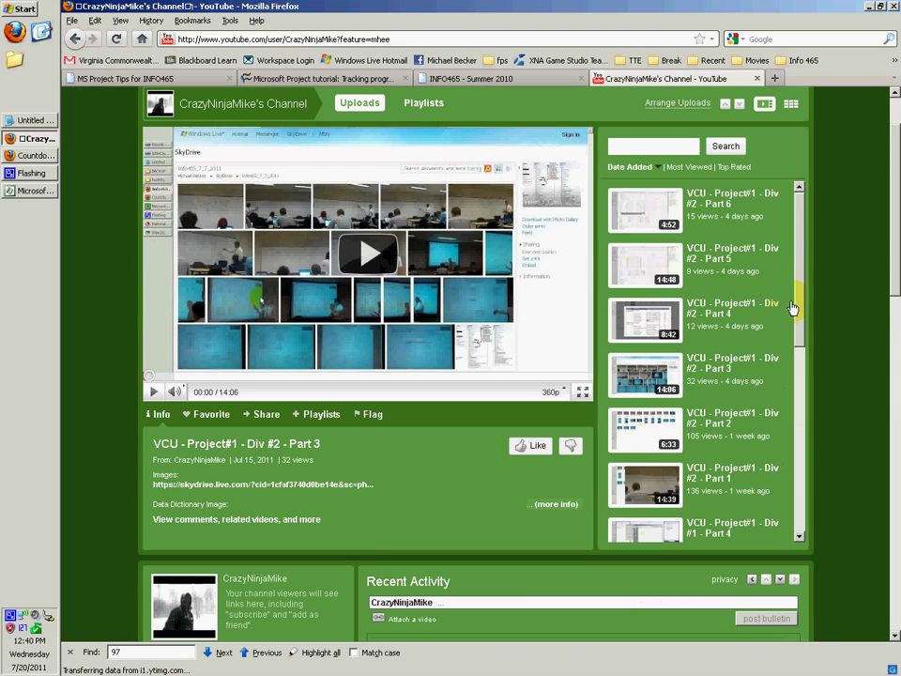
left_click_drag(792, 308, 811, 414)
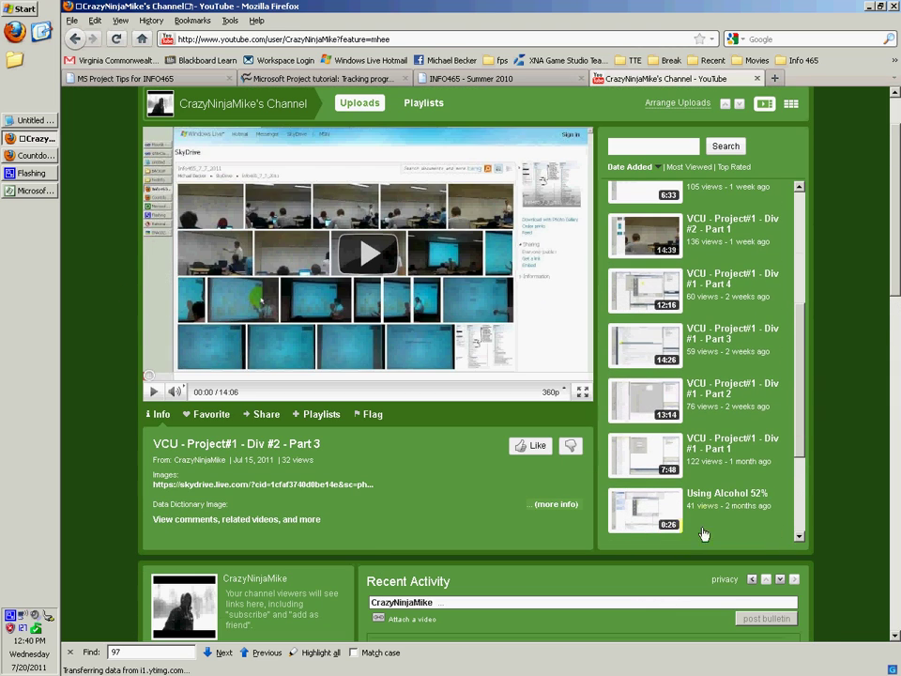
left_click(737, 443)
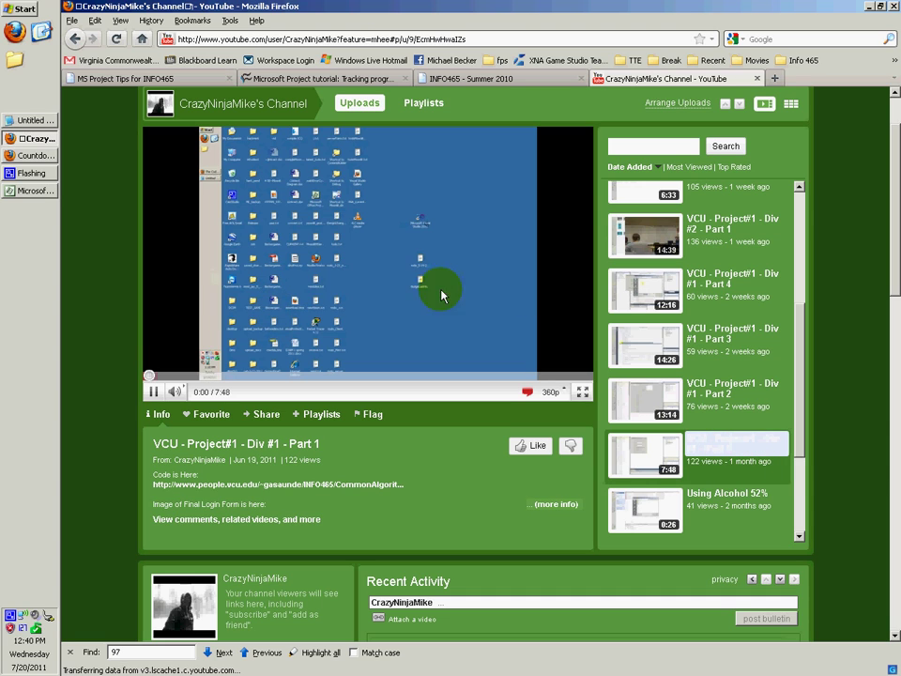
left_click(176, 377)
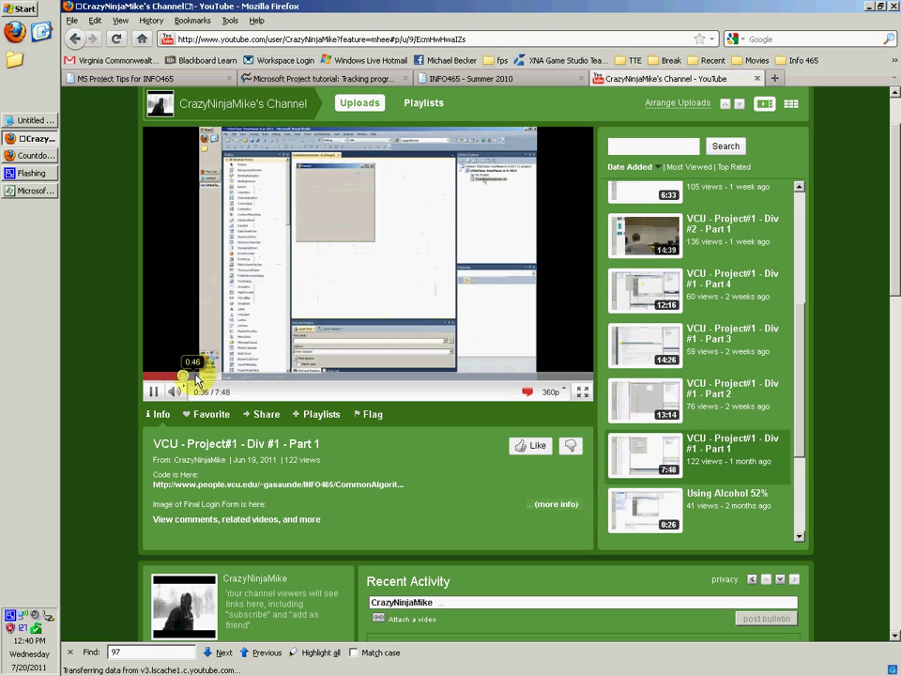
left_click(260, 377)
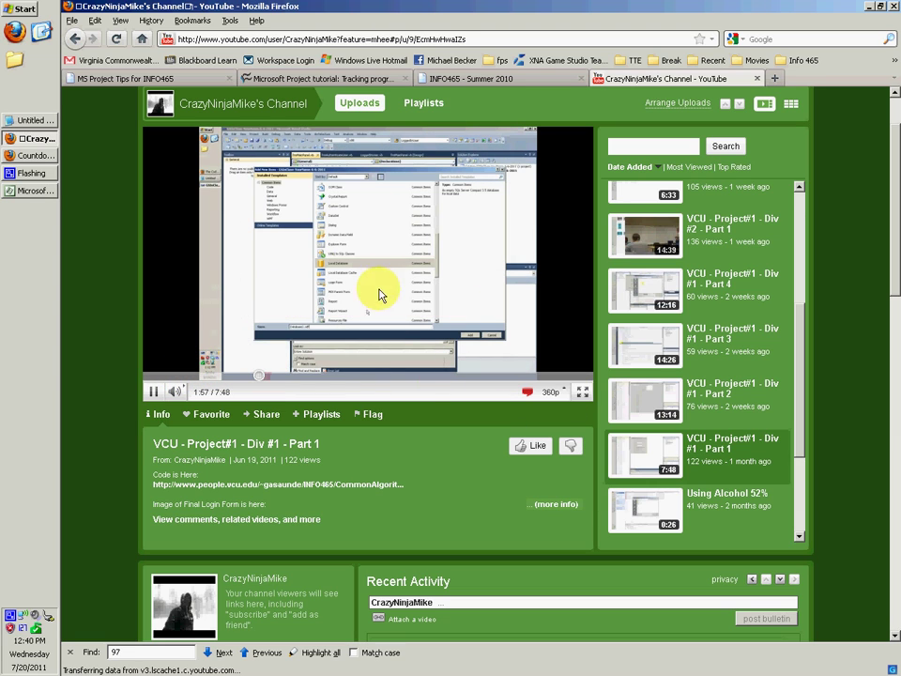
left_click(424, 377)
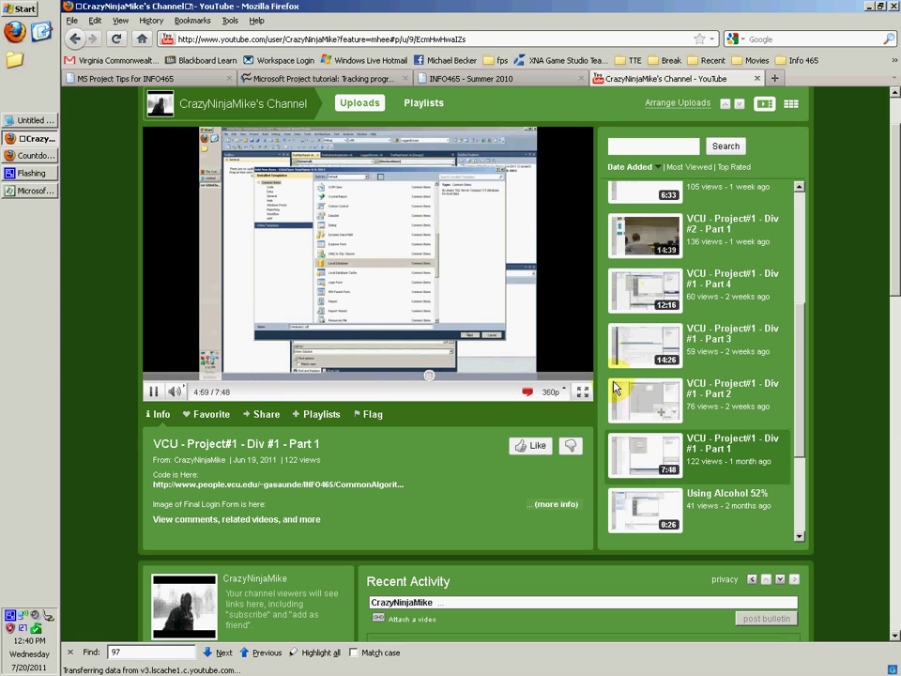
scroll(704, 371, "up", 3)
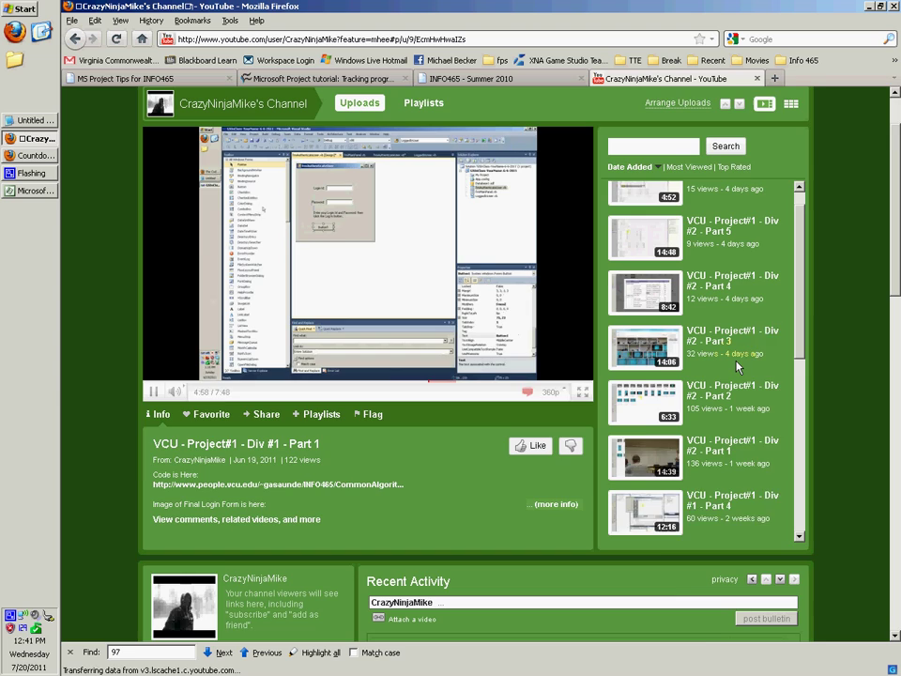
scroll(708, 373, "up", 5)
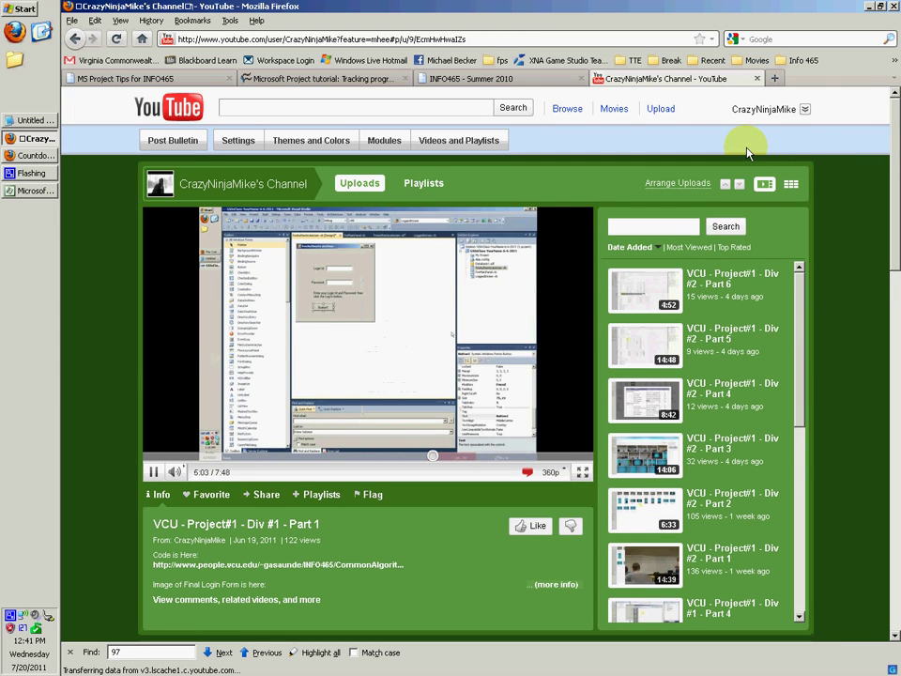
left_click(758, 79)
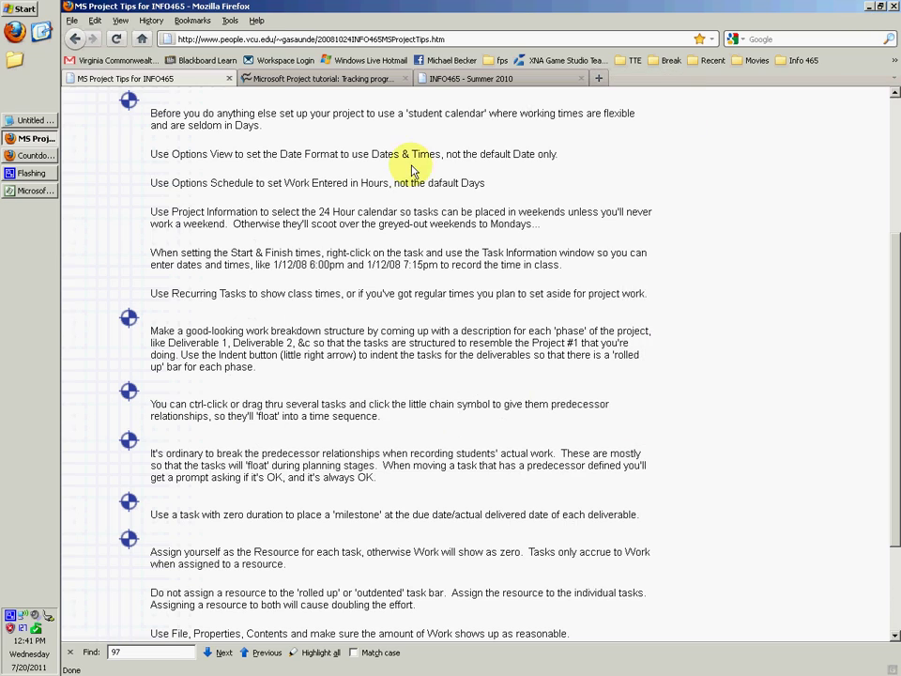
Scroll the tips page, then return to Project1 and select the empty row 3 Task Name cell.
scroll(89, 218, "down", 2)
left_click(30, 191)
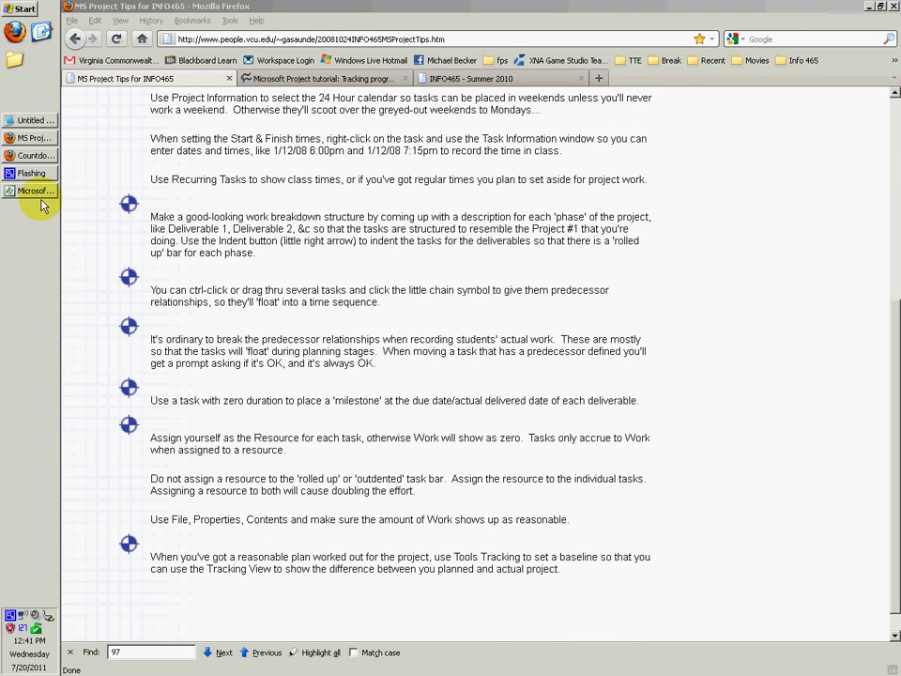
left_click(178, 140)
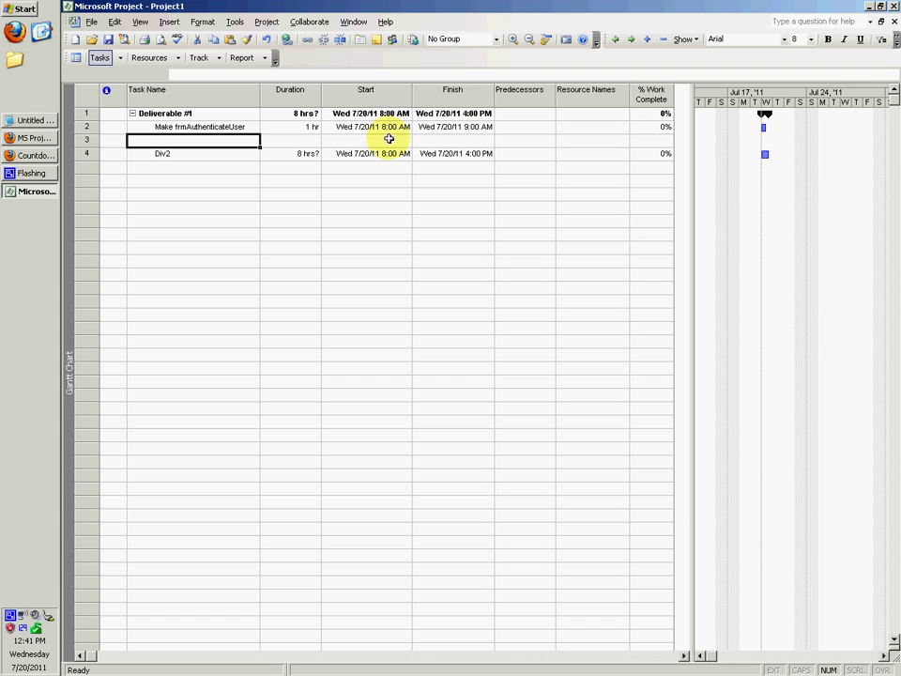
Inspect Make frmAuthenticateUser's Task Information, cancel without changes, and switch back to the tips page.
left_click(315, 129)
left_click(316, 184)
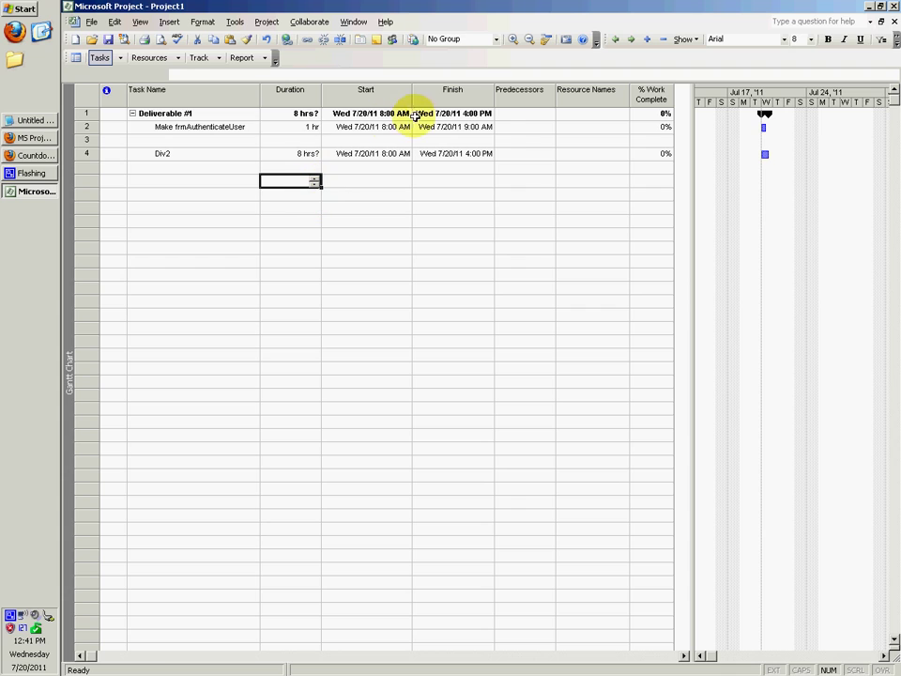
right_click(470, 129)
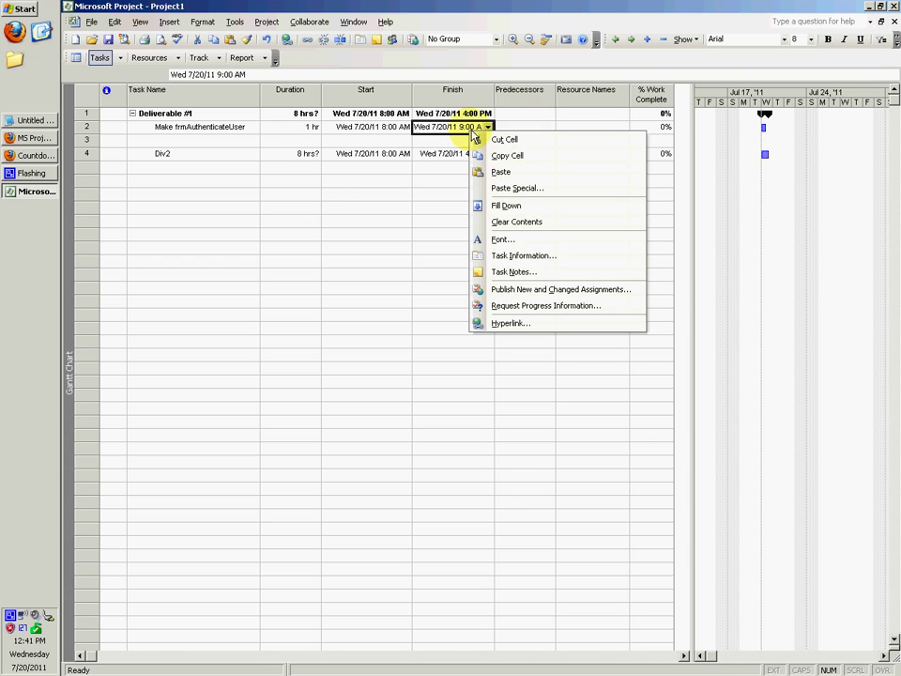
left_click(526, 257)
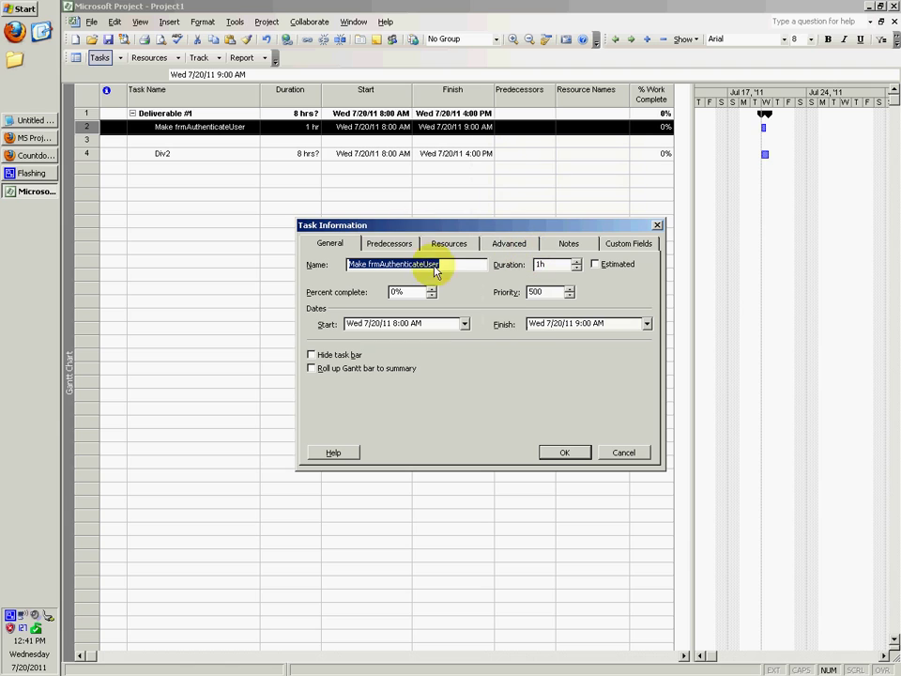
left_click(399, 325)
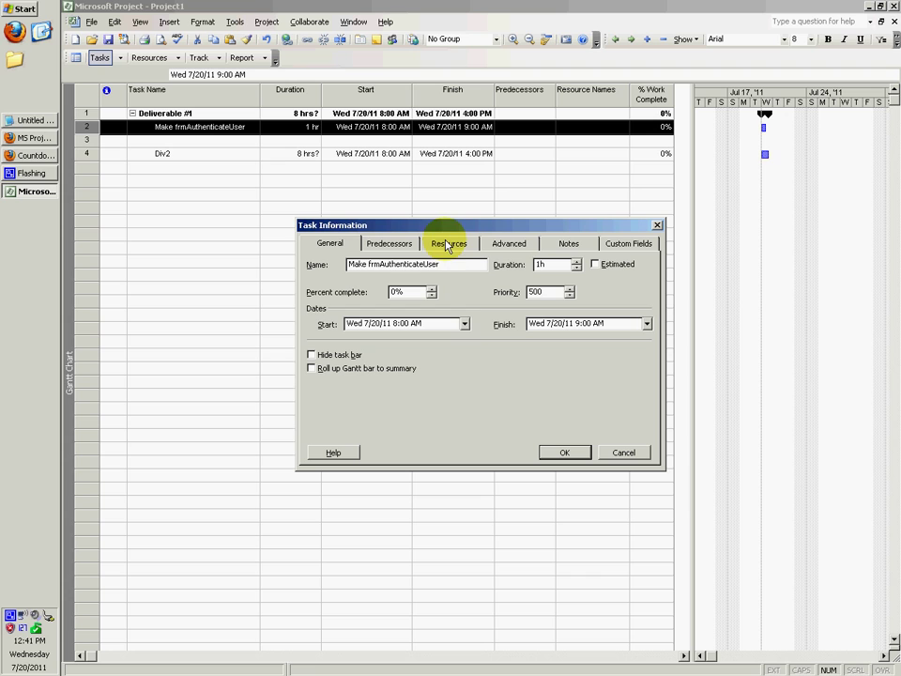
left_click(628, 454)
left_click(32, 138)
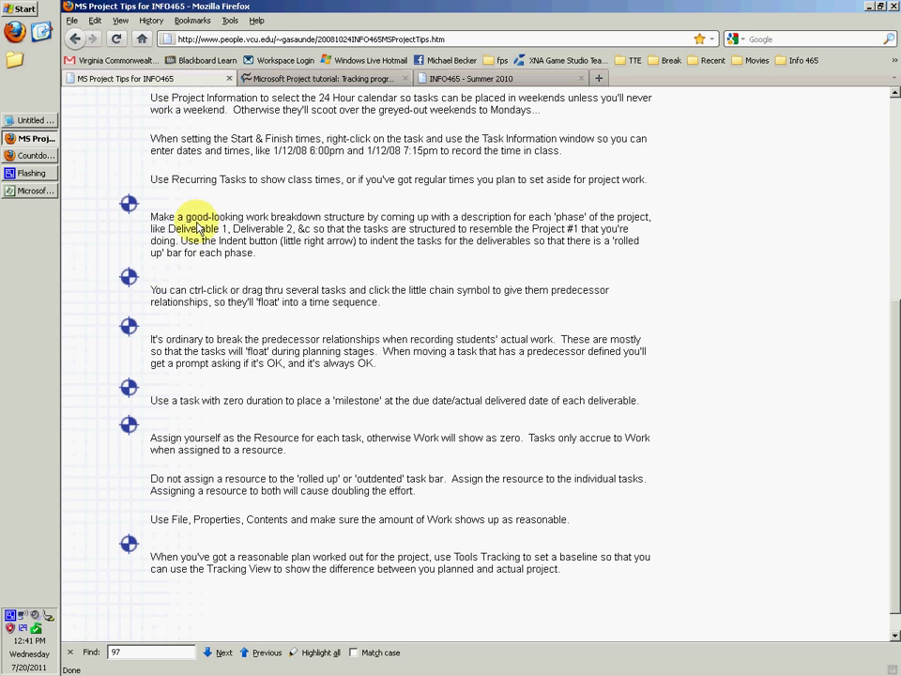
Glance at the Countdown Timer window, then return to the MS Project Tips page.
left_click(41, 160)
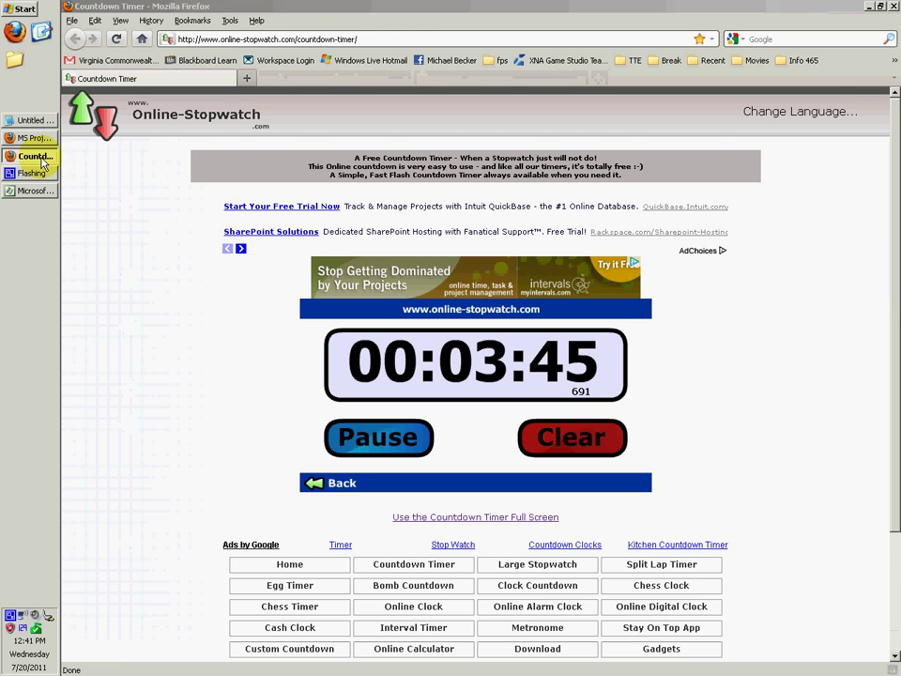
left_click(32, 139)
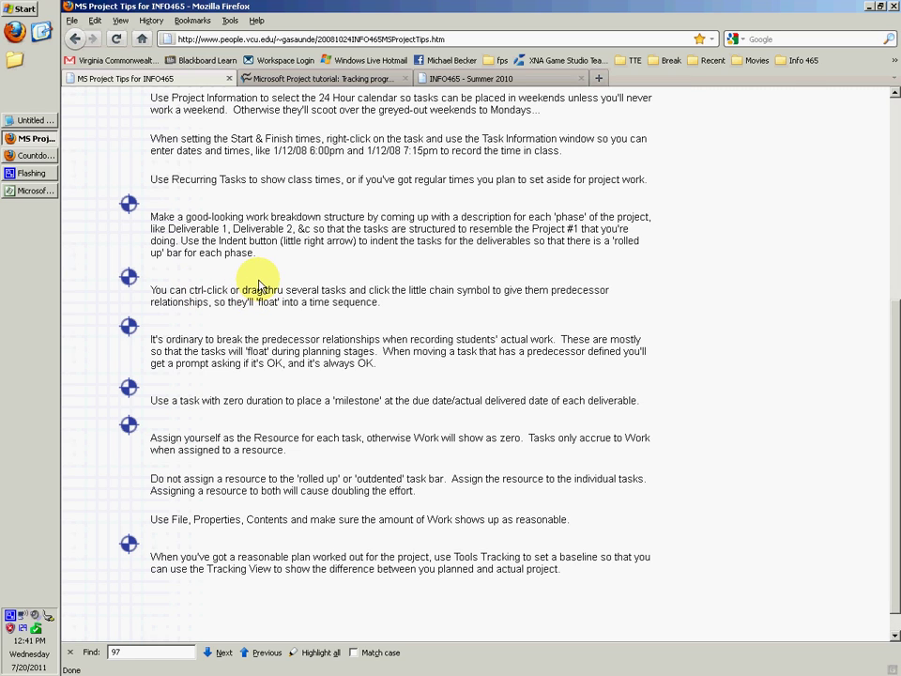
Try giving Div2 predecessor 1, dismissing the summary-task link warnings and abandoning the entry.
left_click(33, 191)
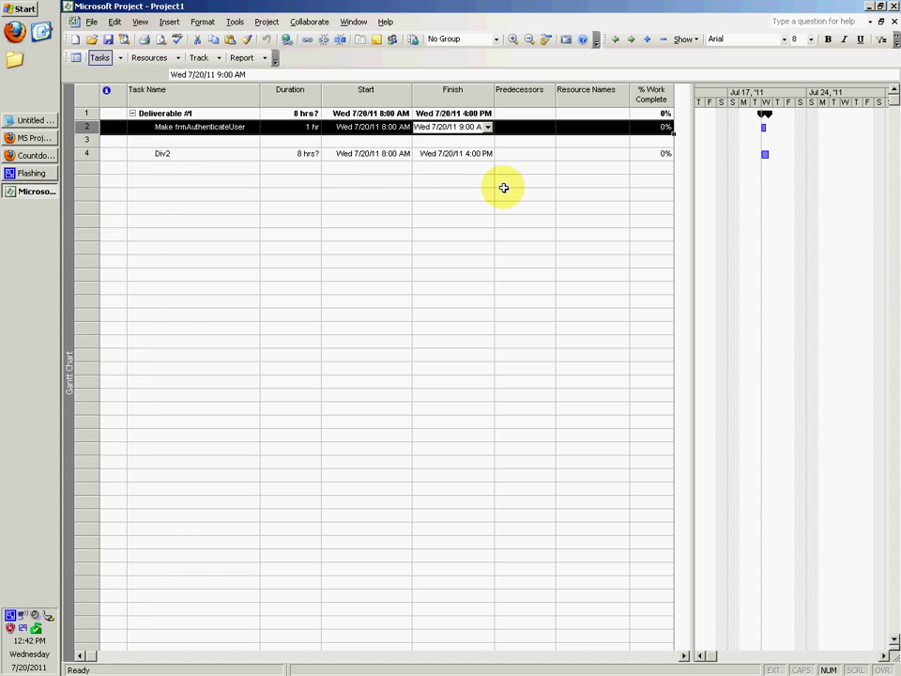
left_click(507, 181)
left_click(166, 126)
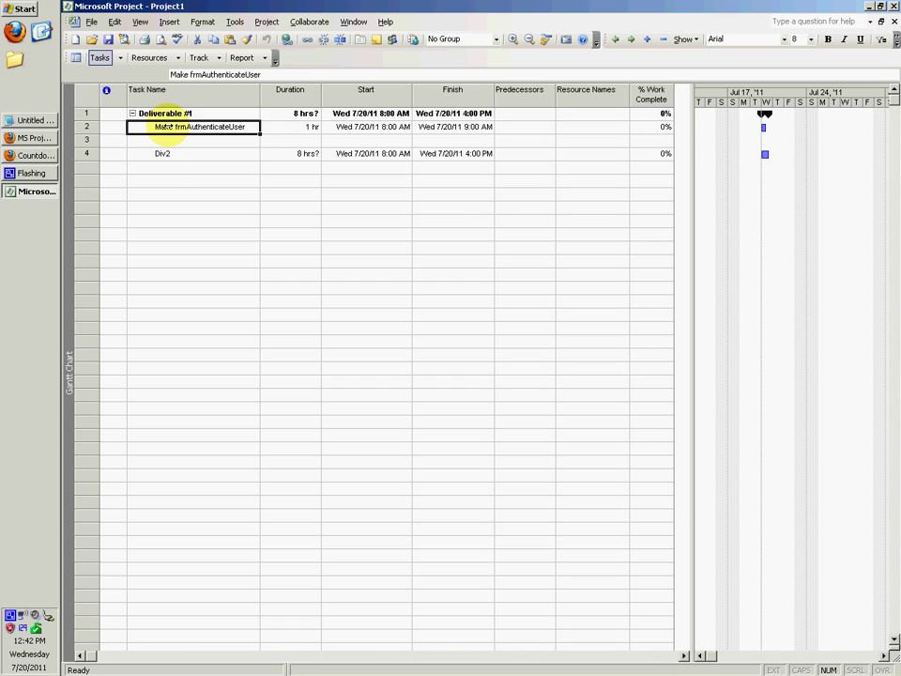
left_click(161, 178)
left_click(194, 157)
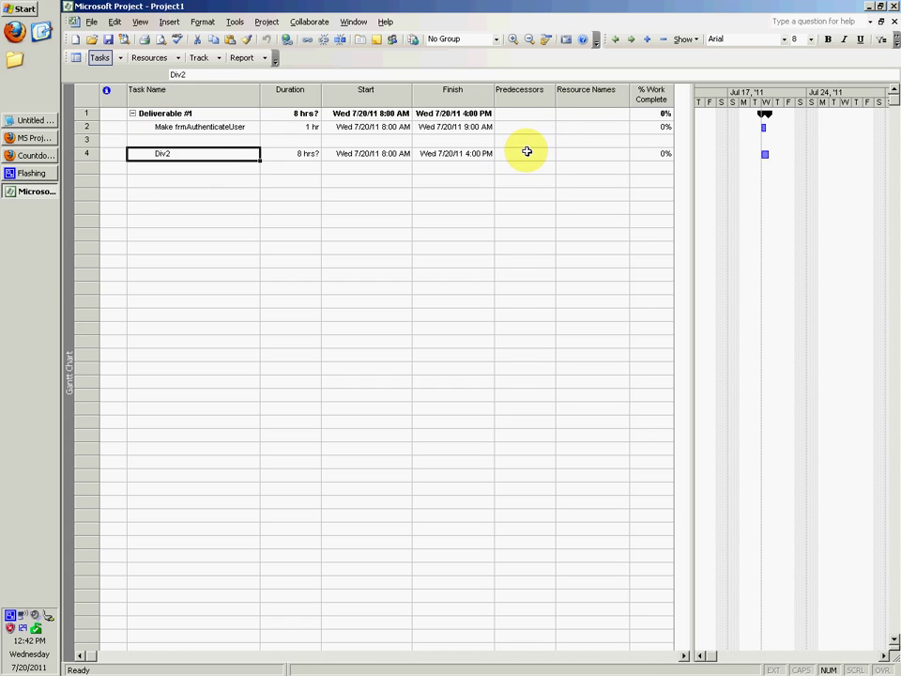
left_click(527, 151)
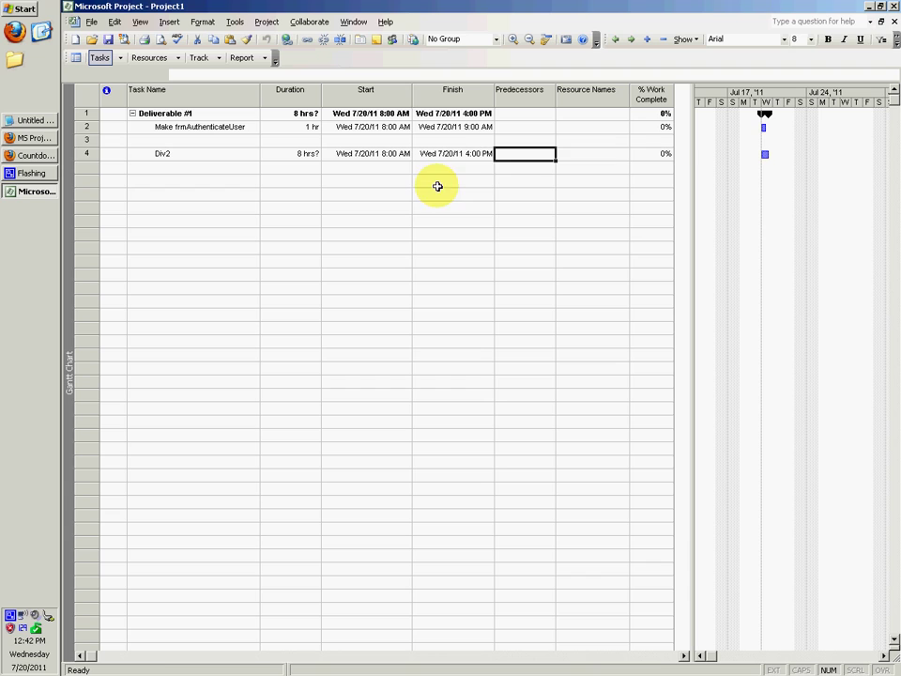
double_click(526, 151)
left_click(626, 451)
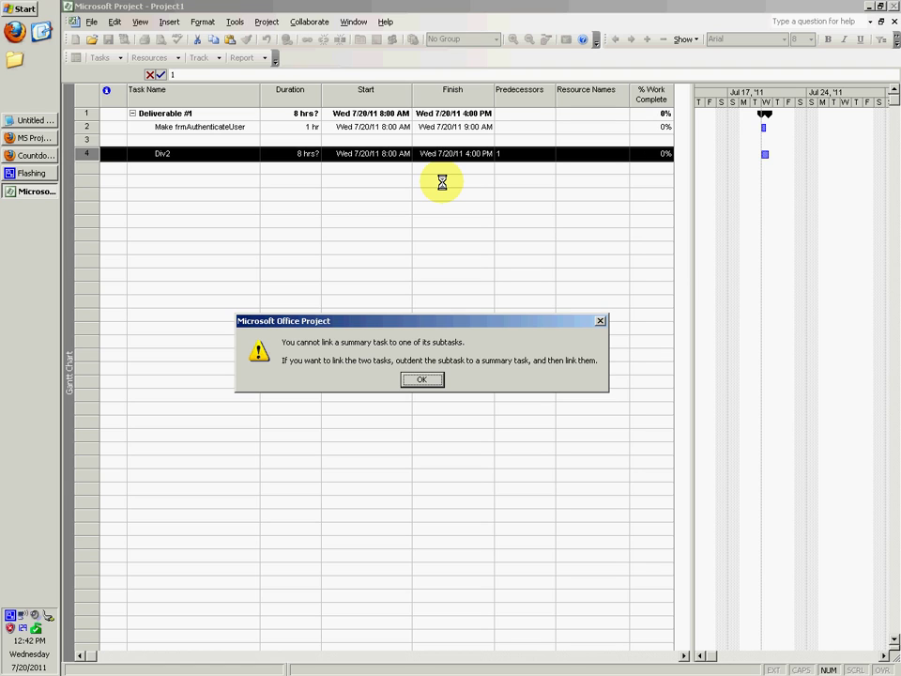
key("Return")
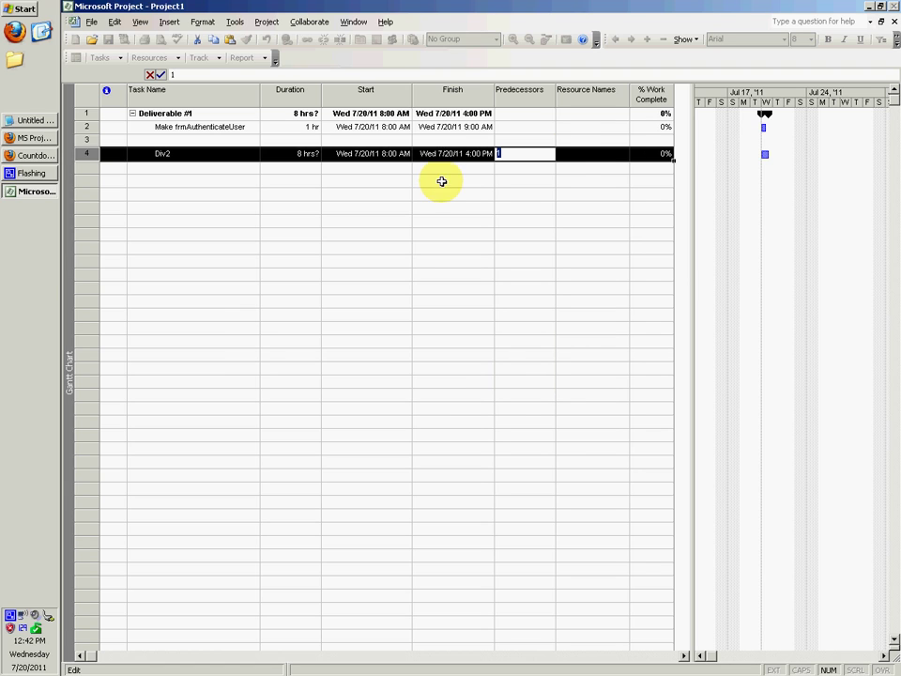
key("Return")
left_click(425, 379)
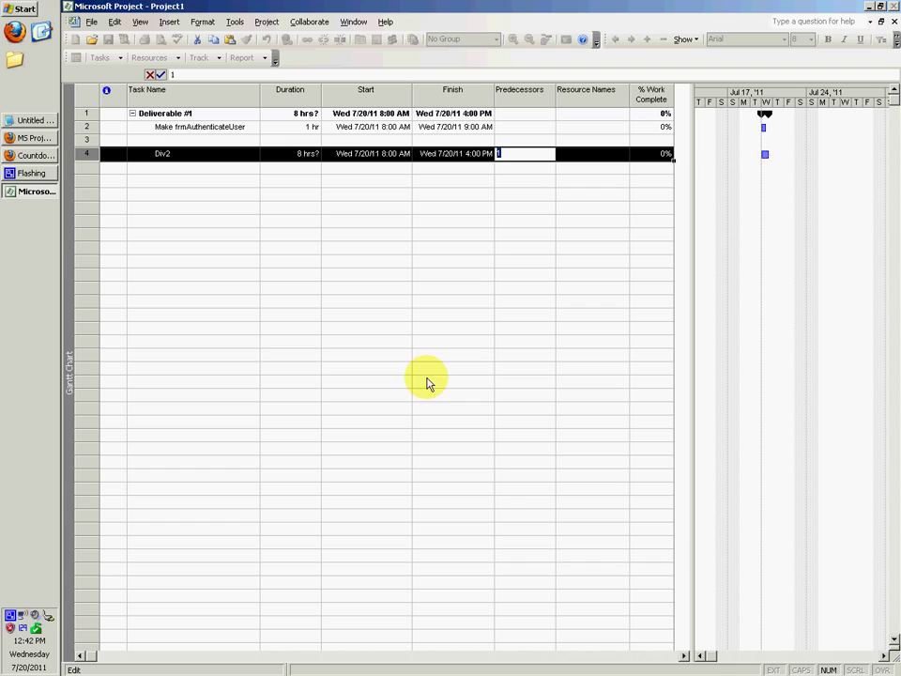
left_click(503, 194)
Outdent Div2 from under Deliverable #1 and link it to follow task 1.
left_click(150, 153)
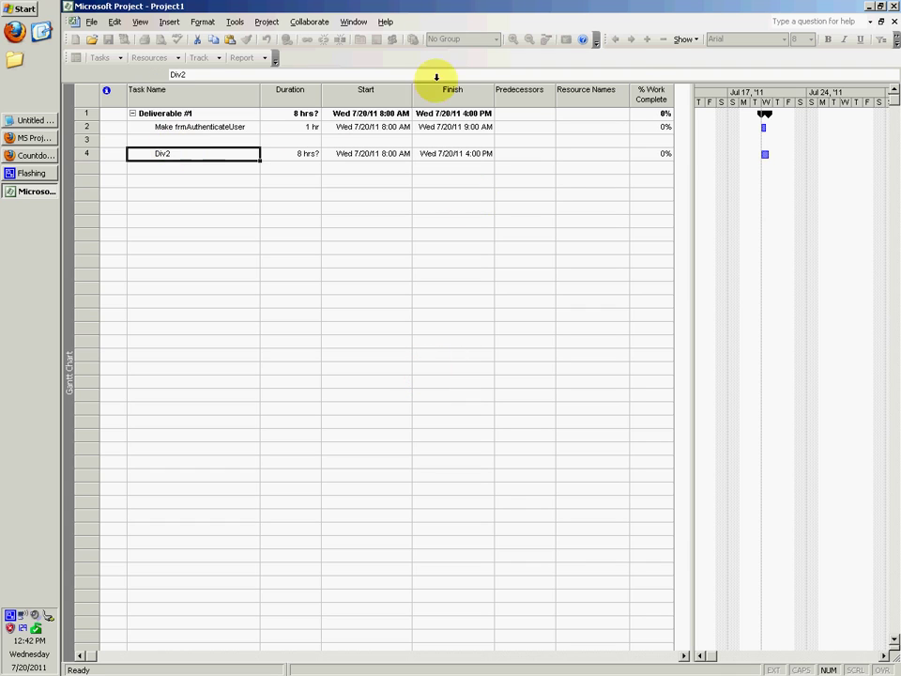
left_click(155, 259)
left_click(160, 153)
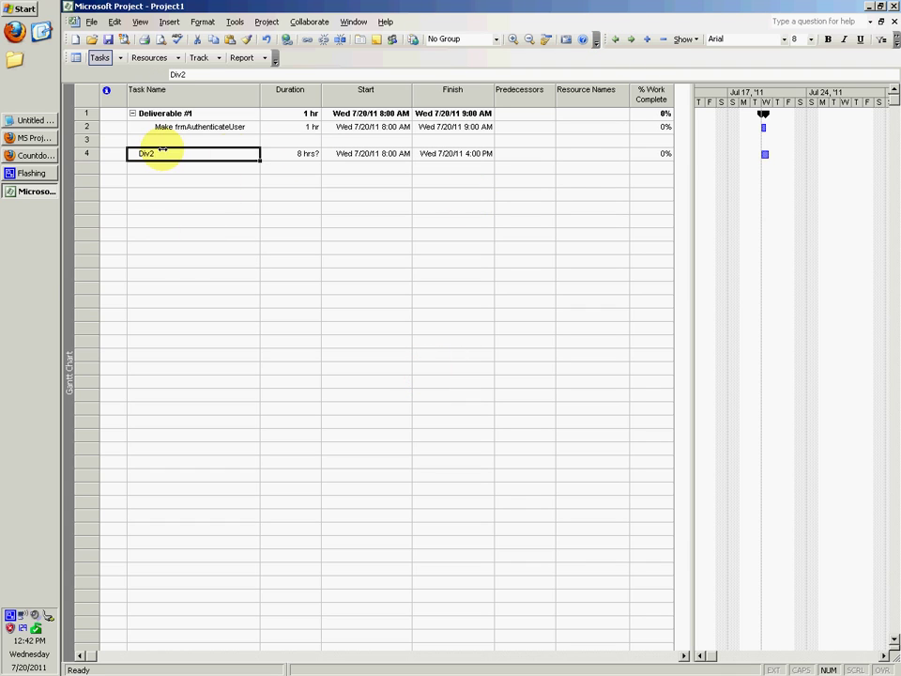
left_click(539, 155)
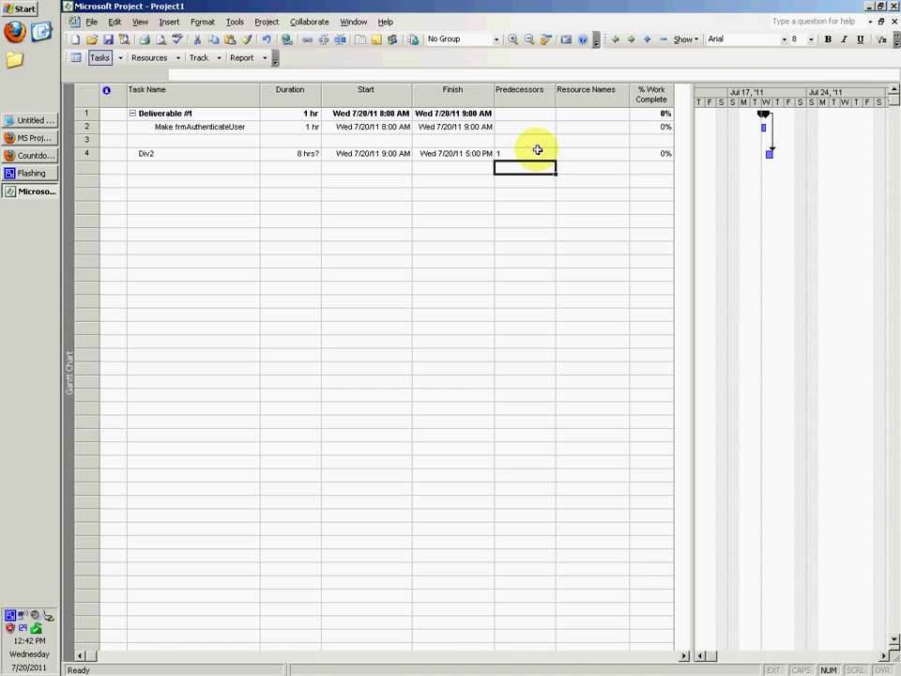
left_click(191, 114)
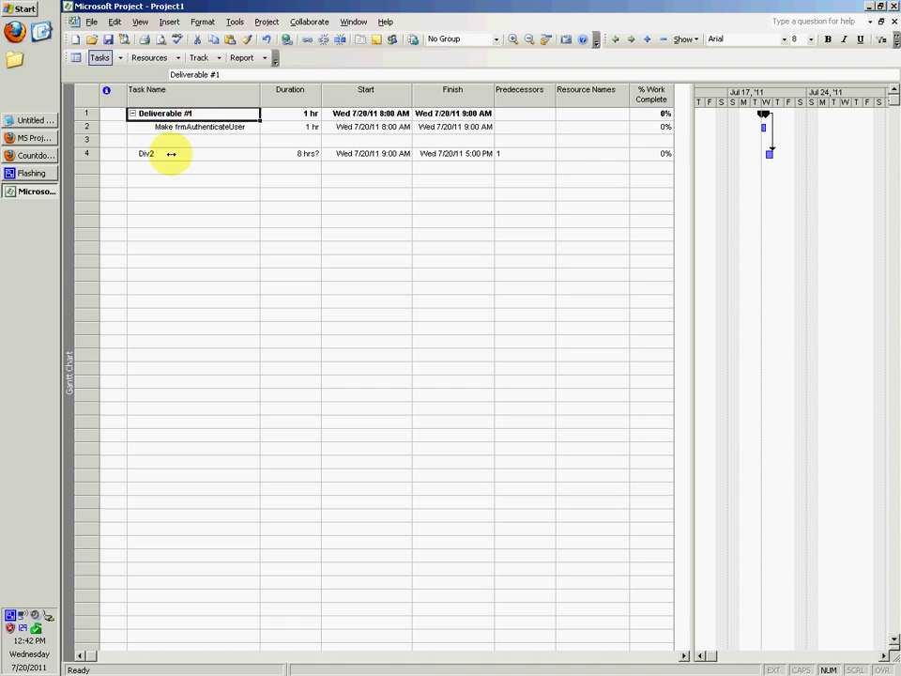
left_click(187, 151)
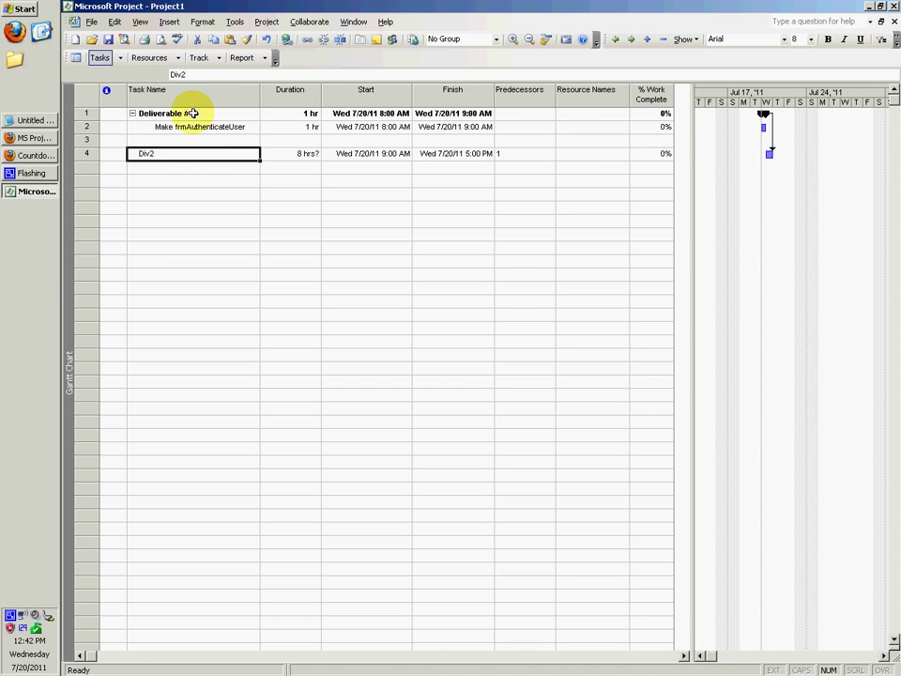
left_click(192, 114)
left_click(189, 194)
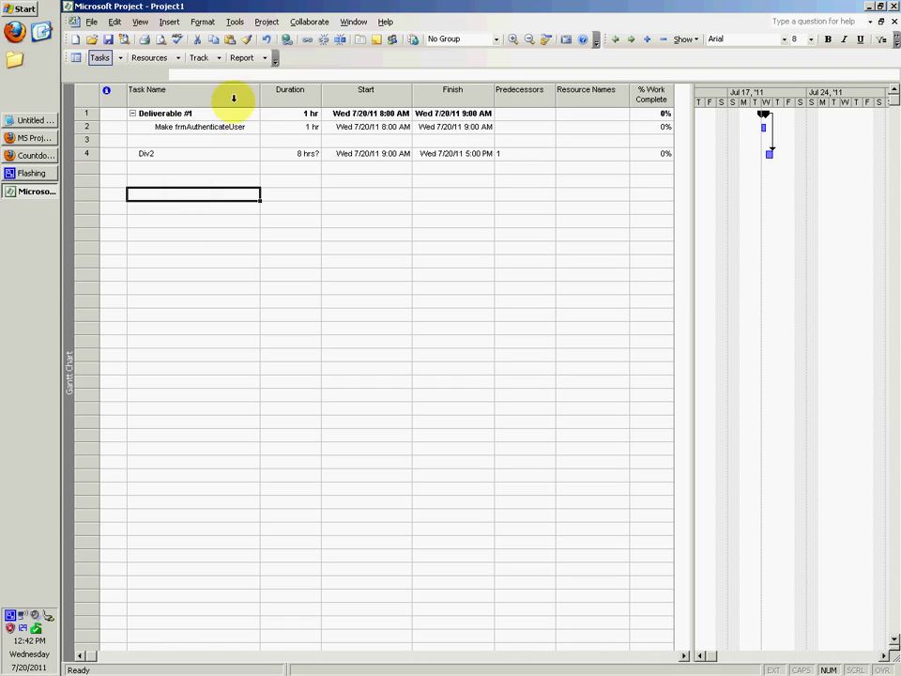
left_click(153, 116)
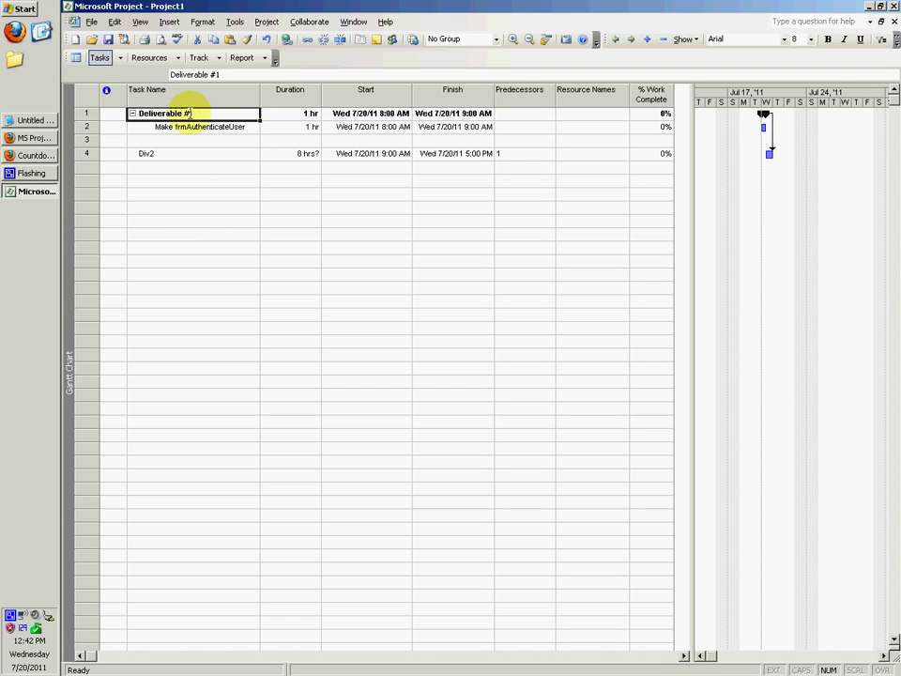
left_click(175, 153)
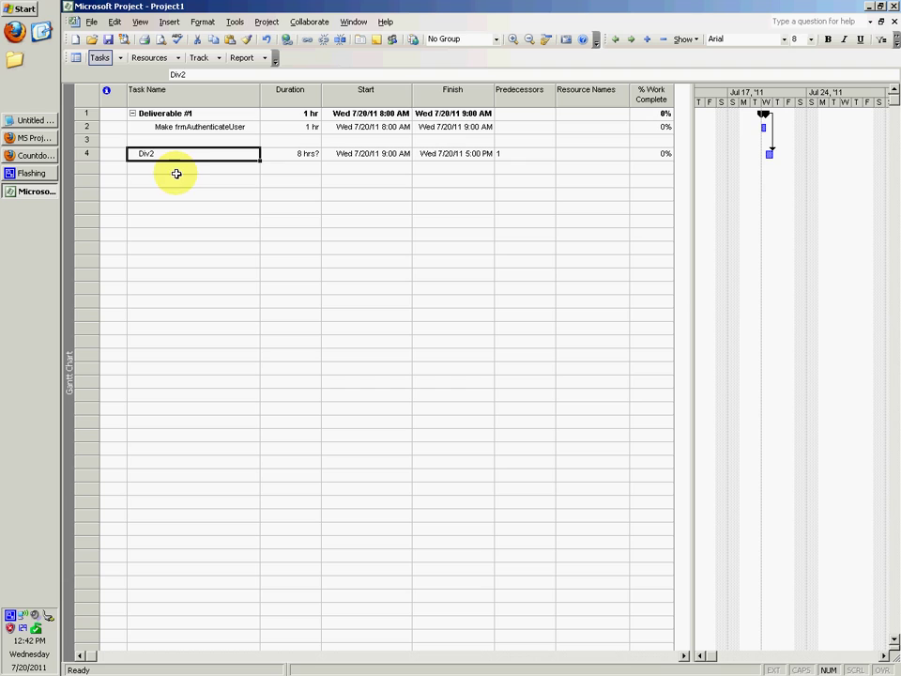
left_click(160, 181)
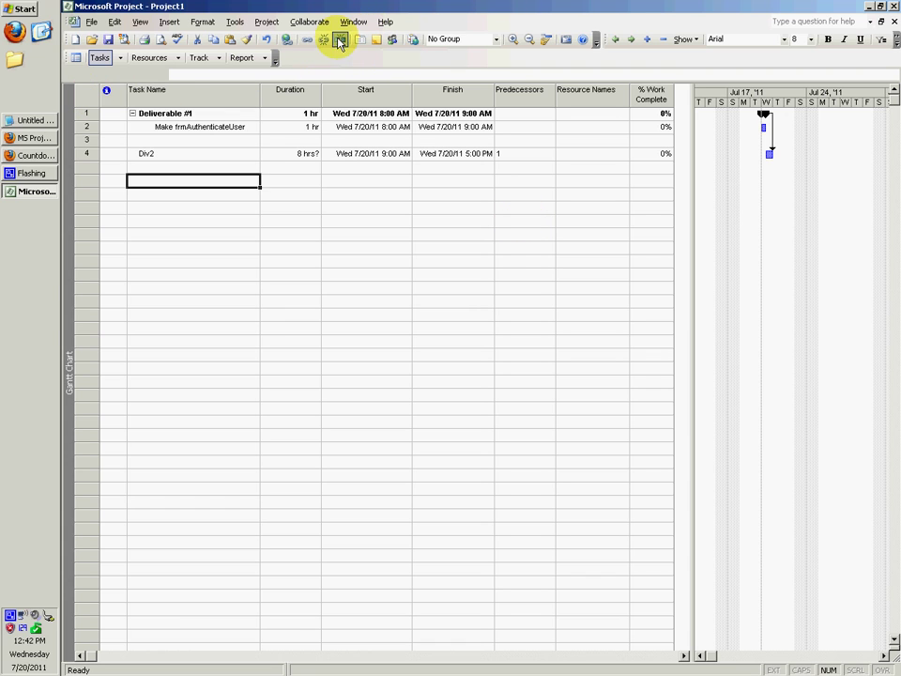
Highlight and read the tip on moving linked tasks, briefly checking the Countdown Timer.
left_click(31, 140)
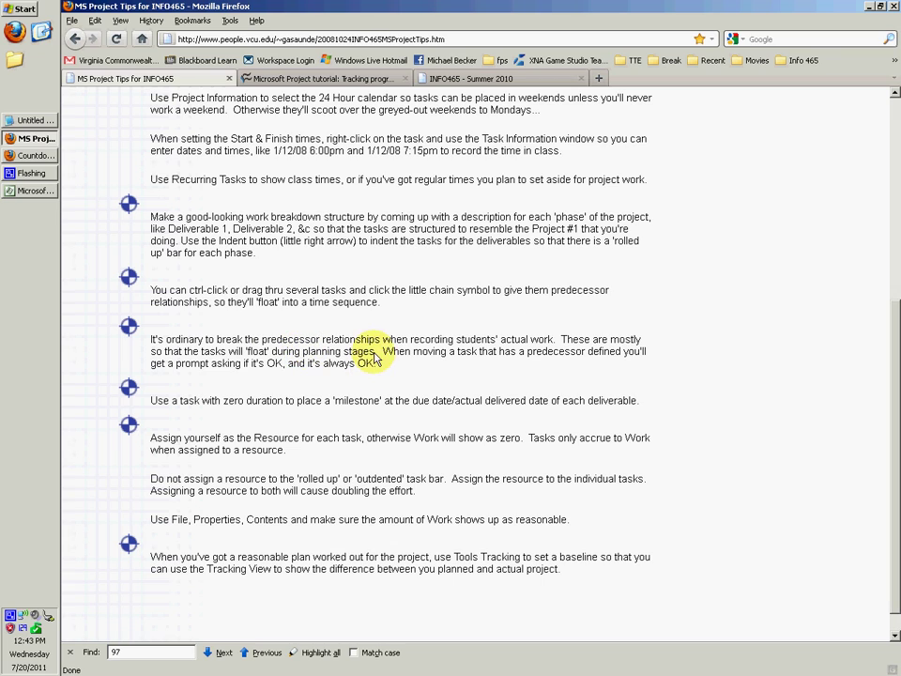
left_click_drag(384, 356, 646, 355)
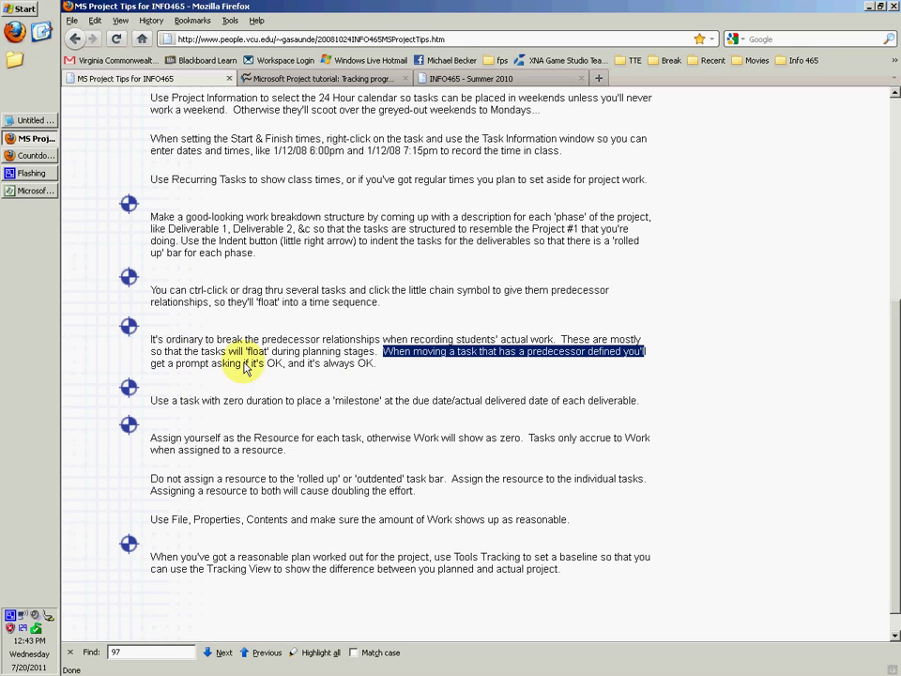
left_click(389, 373)
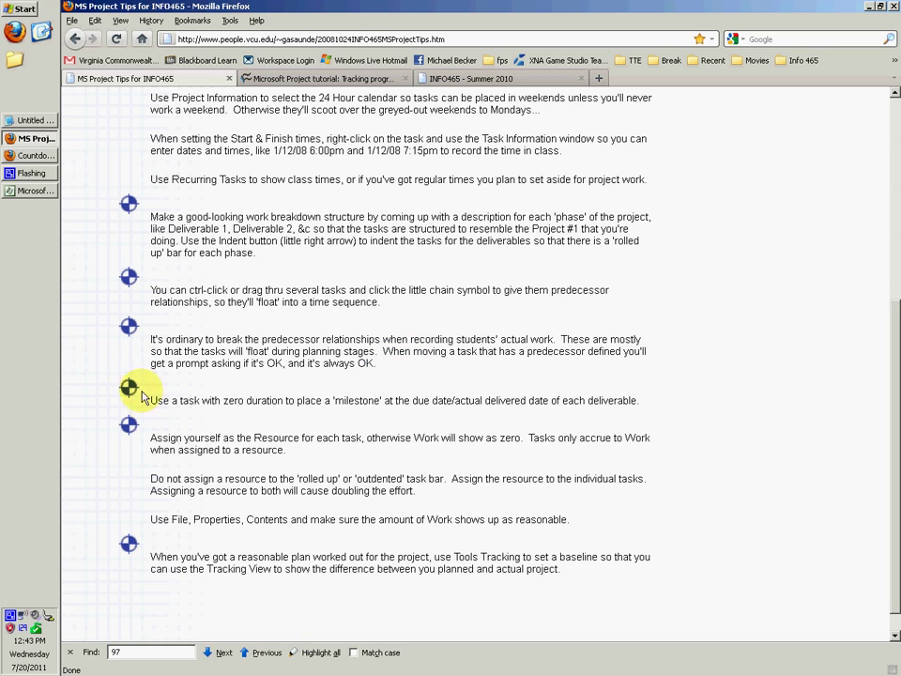
left_click(33, 155)
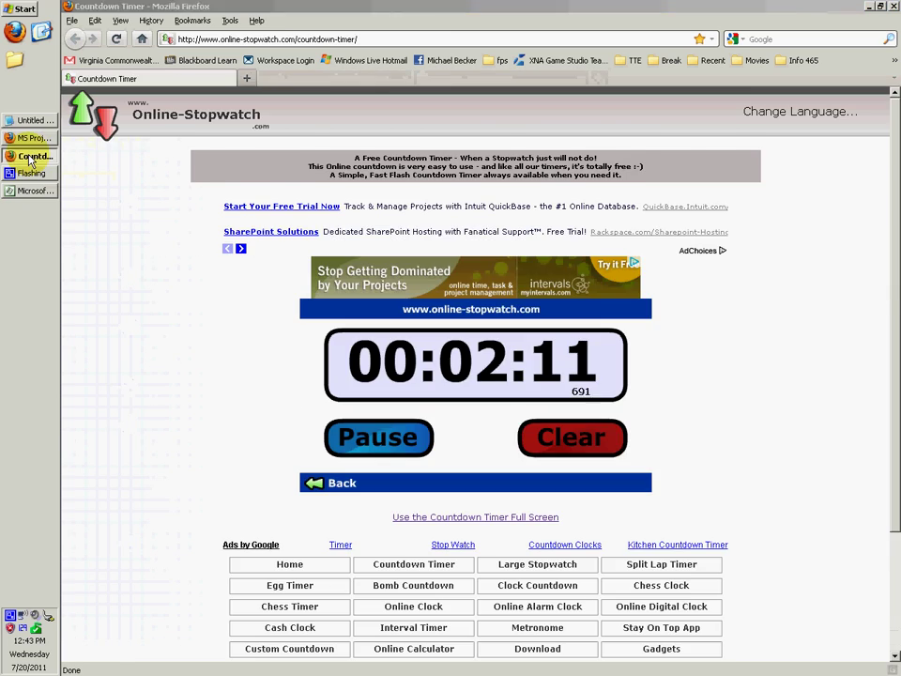
left_click(36, 138)
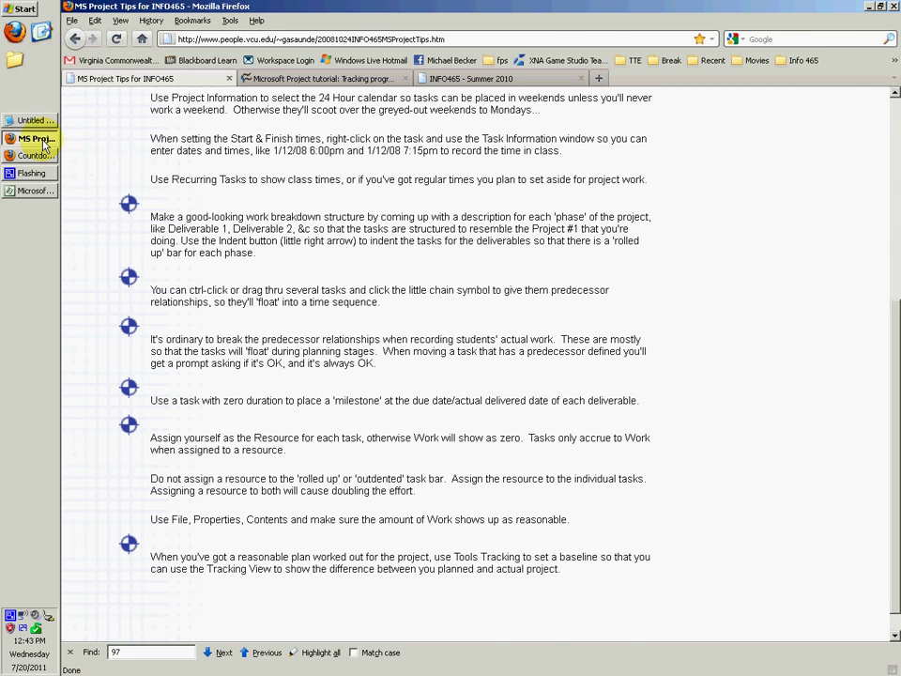
Confirm Due Date as the new task in row 3 under Deliverable #1.
left_click(33, 190)
left_click(172, 141)
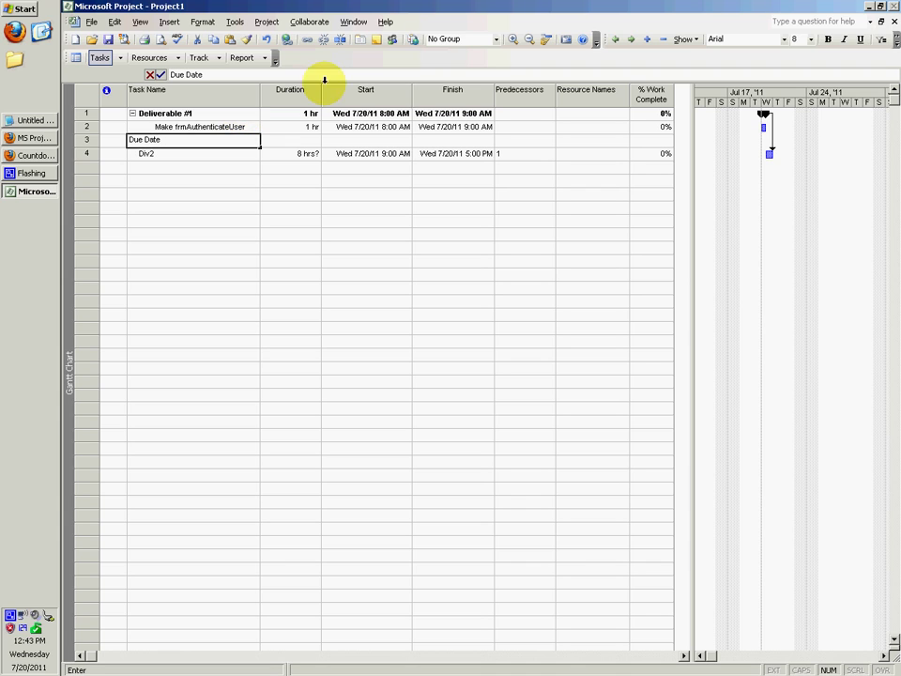
left_click(627, 39)
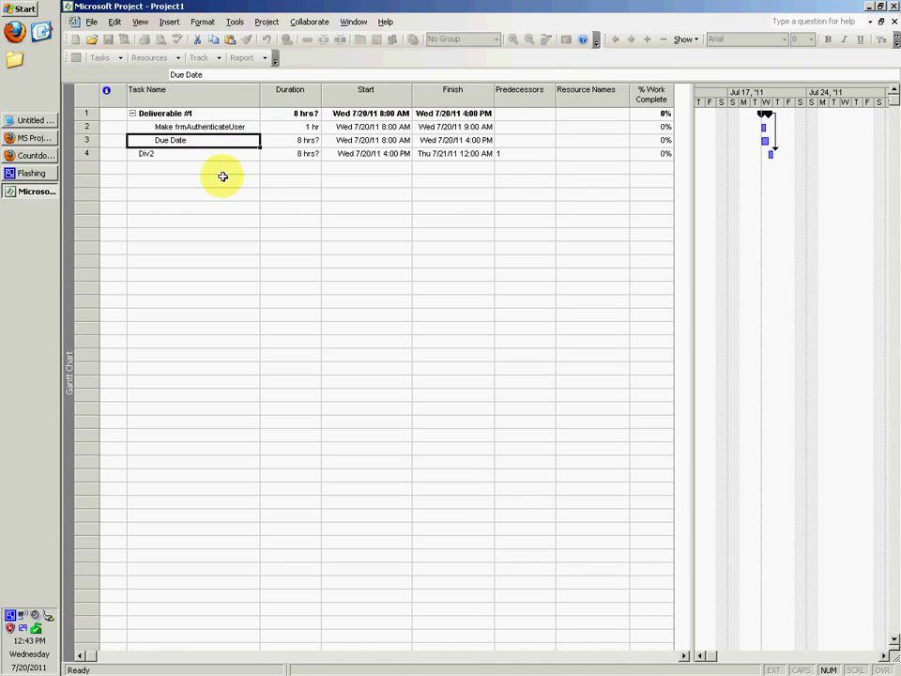
left_click(381, 140)
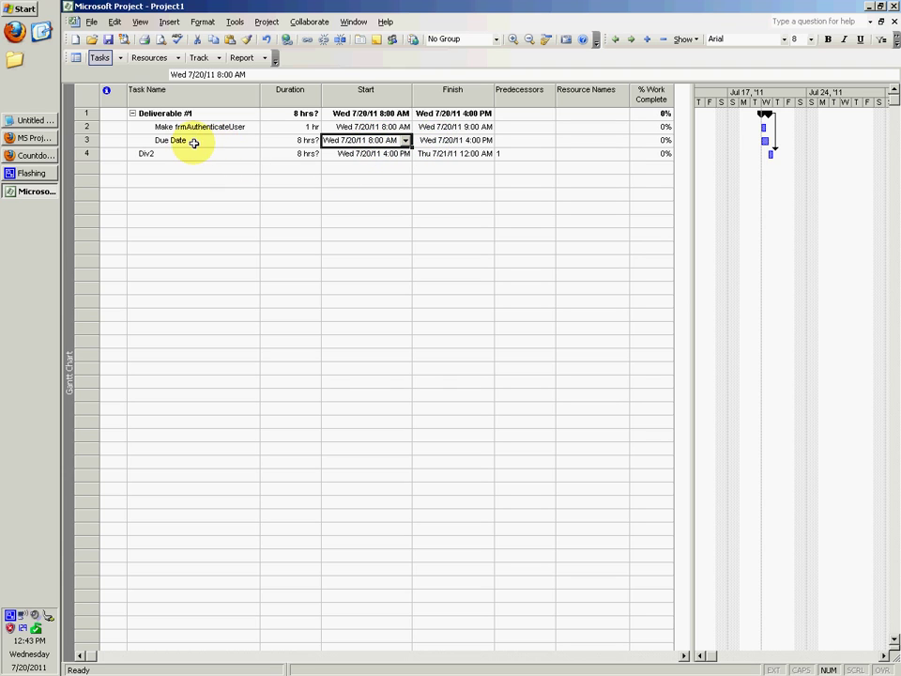
left_click(28, 138)
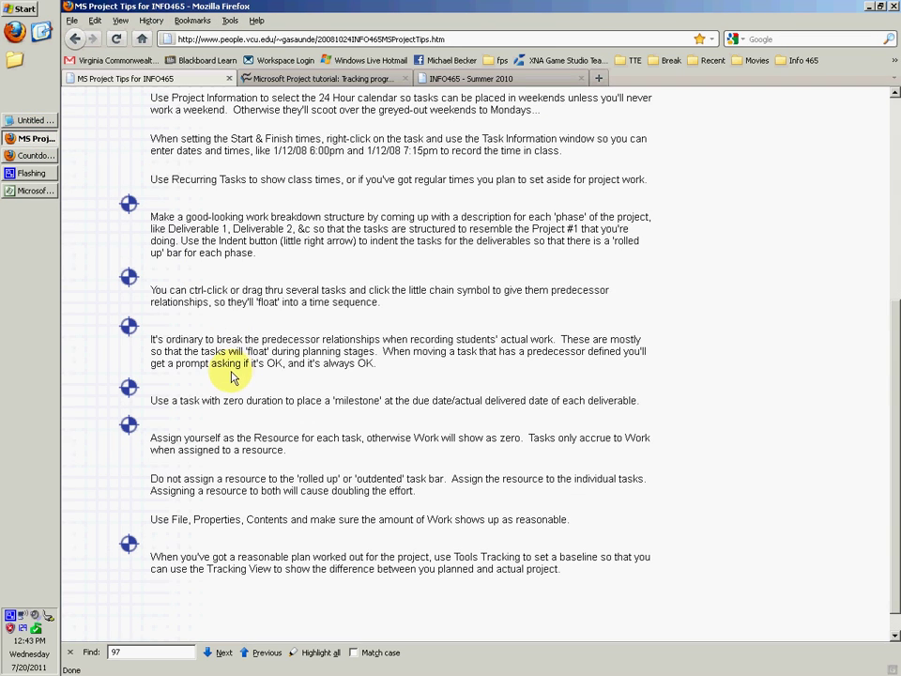
left_click(33, 191)
Enter 0 as Due Date's duration, making it a 0-hr milestone on 7/20.
left_click(296, 140)
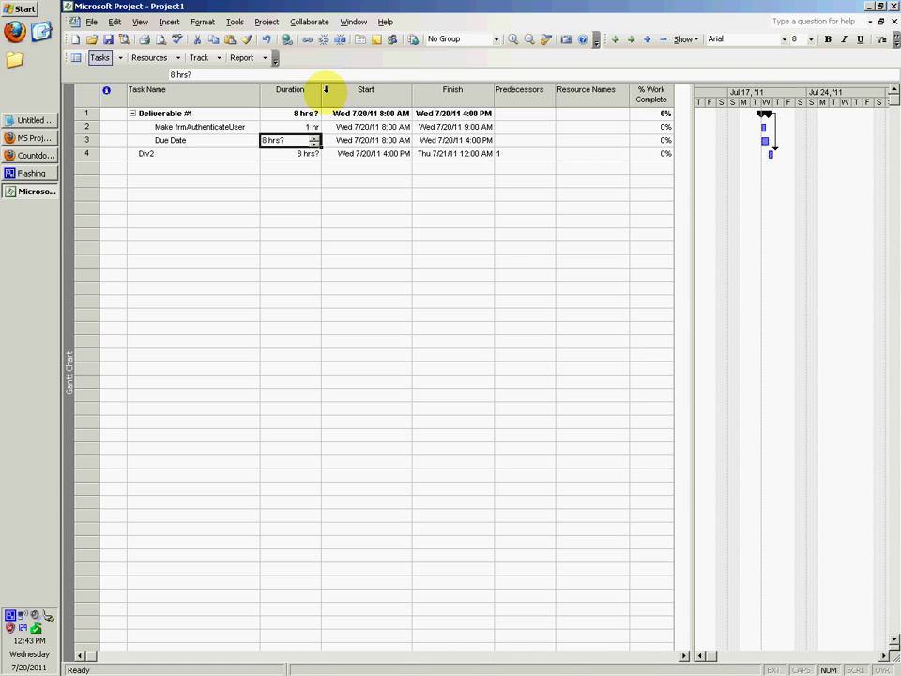
type("0")
key("Return")
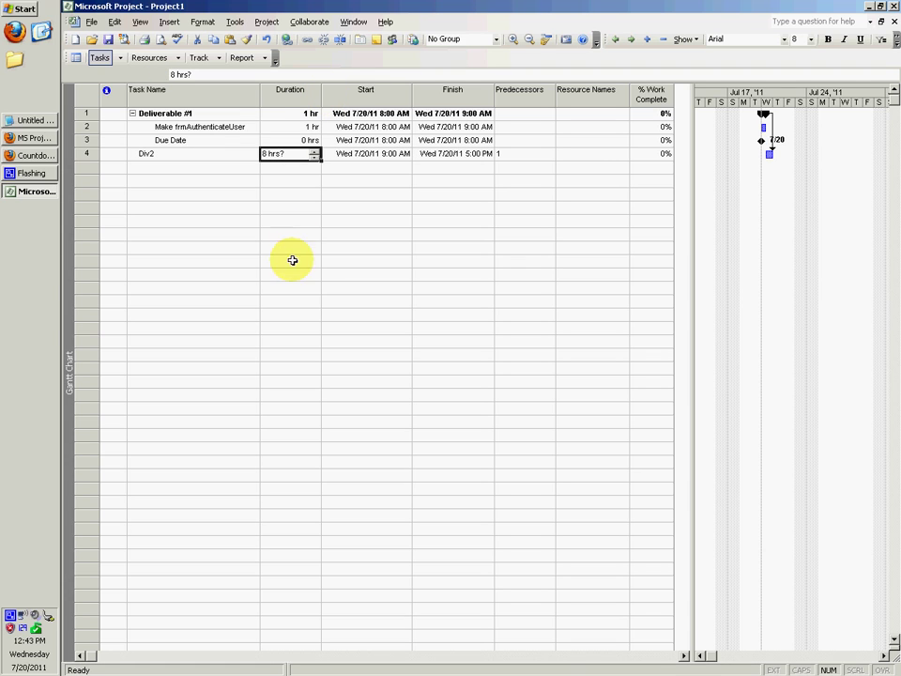
left_click(28, 137)
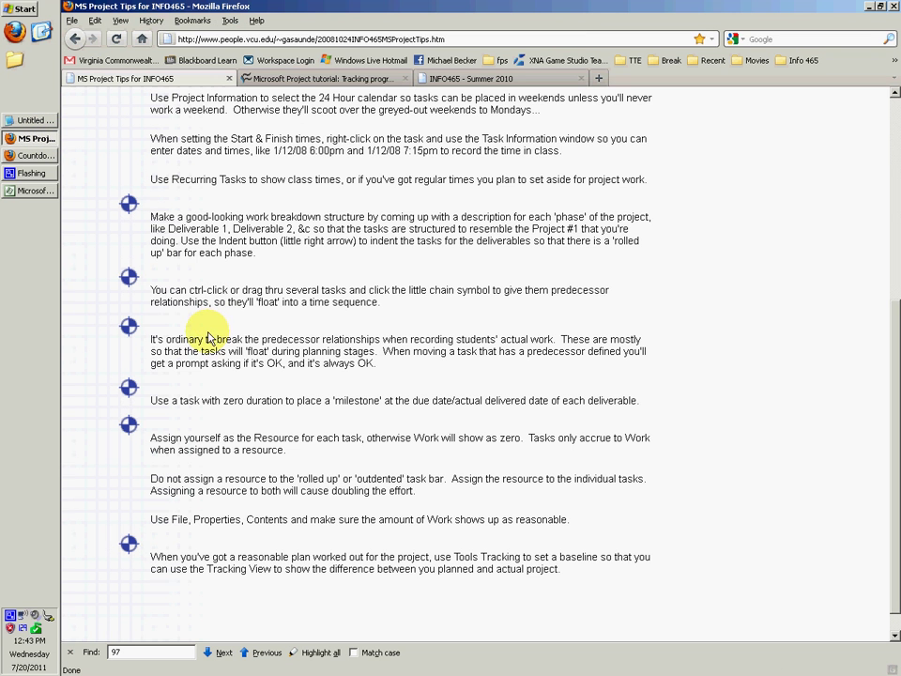
left_click(32, 191)
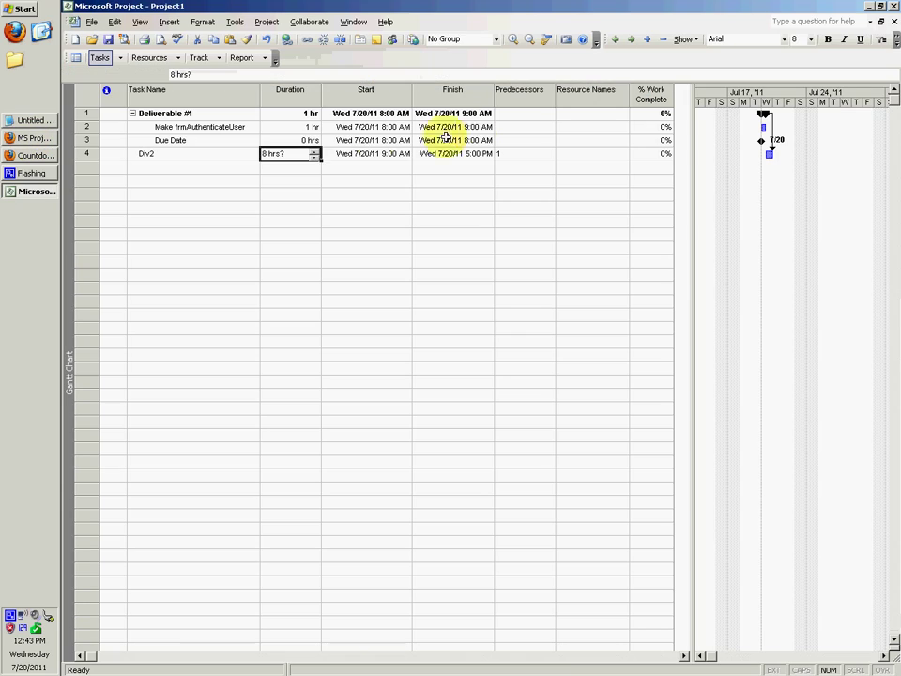
left_click(540, 139)
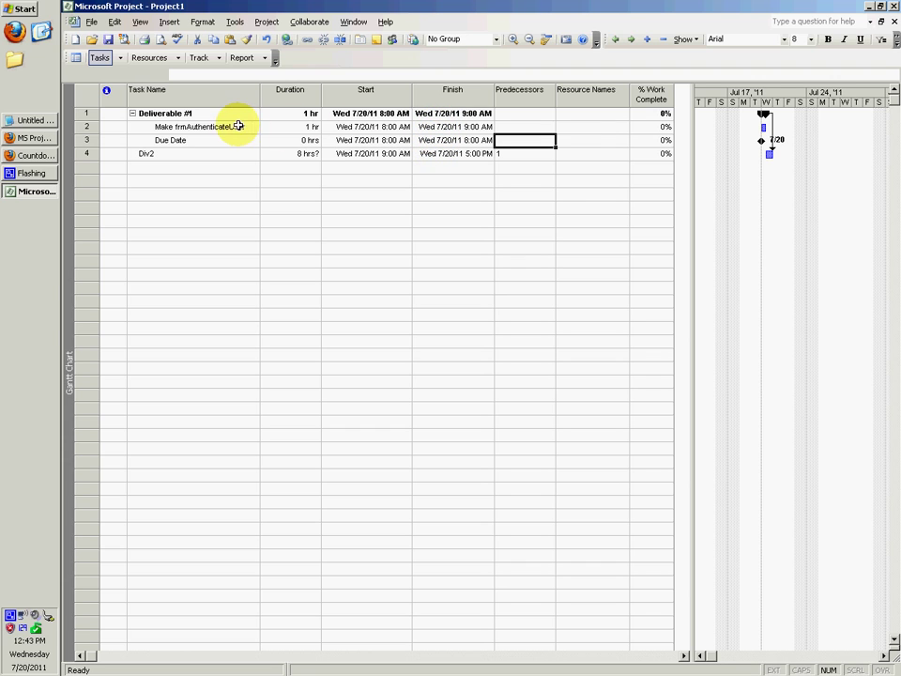
left_click(153, 127)
Highlight the 'Assign yourself as the Resource' tip, briefly glancing at the Countdown Timer.
left_click(138, 141)
left_click(33, 138)
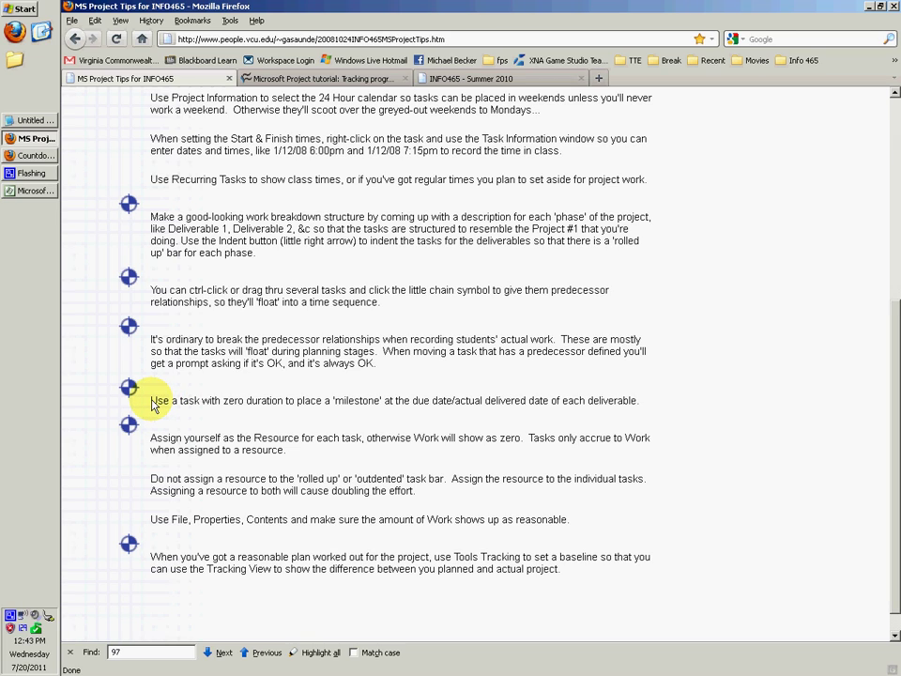
left_click_drag(153, 439, 286, 451)
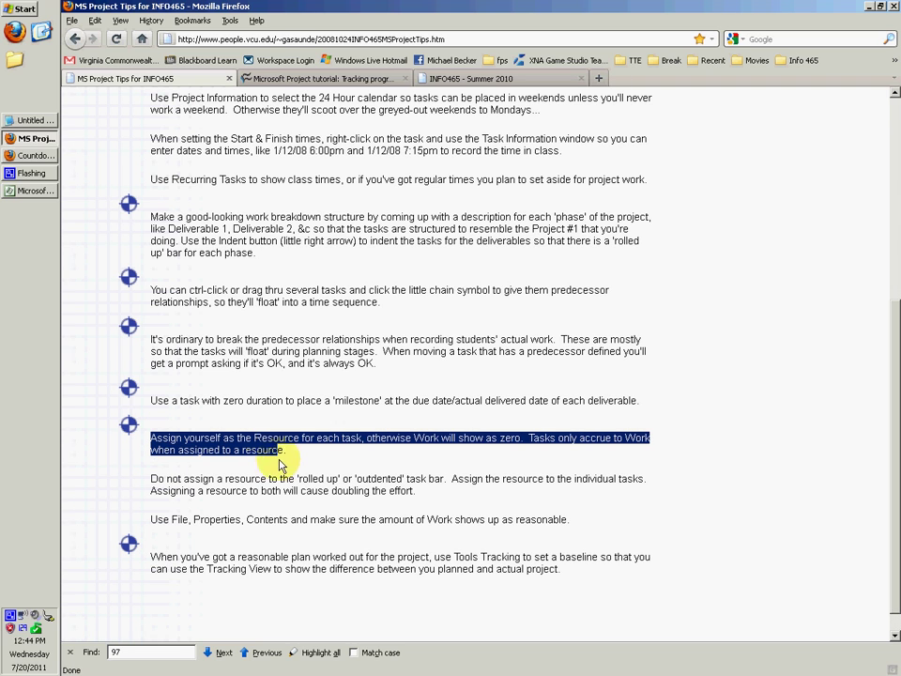
left_click(30, 157)
left_click(31, 139)
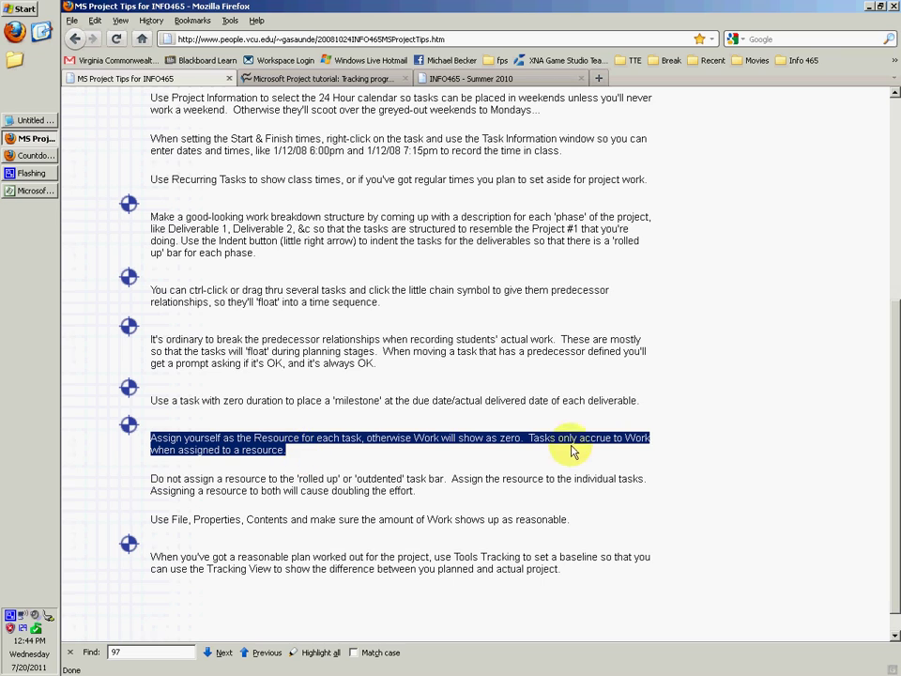
left_click(281, 460)
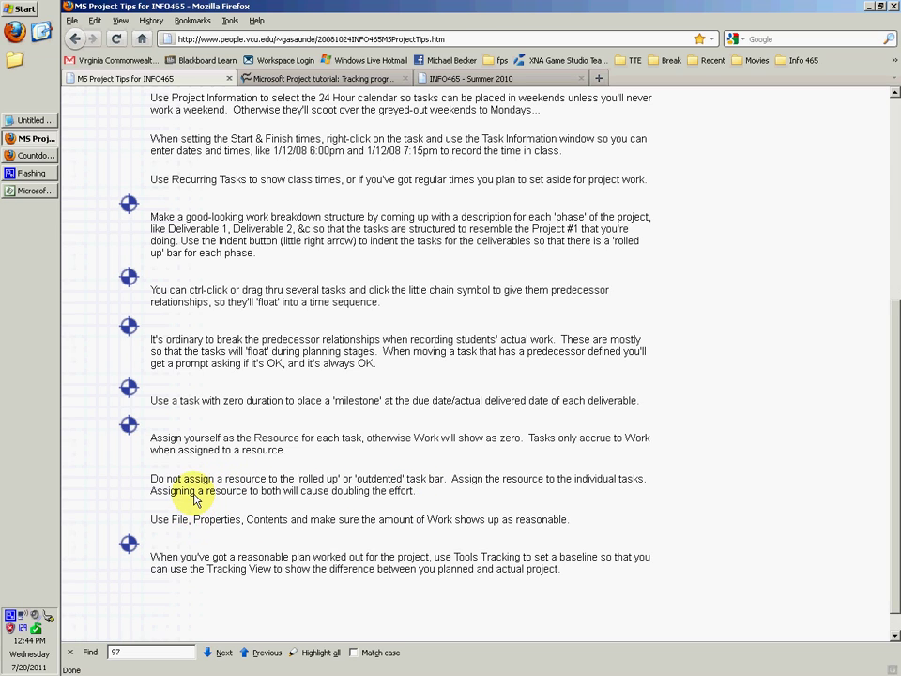
Return to the project plan and start specifying people for the project team.
left_click(31, 193)
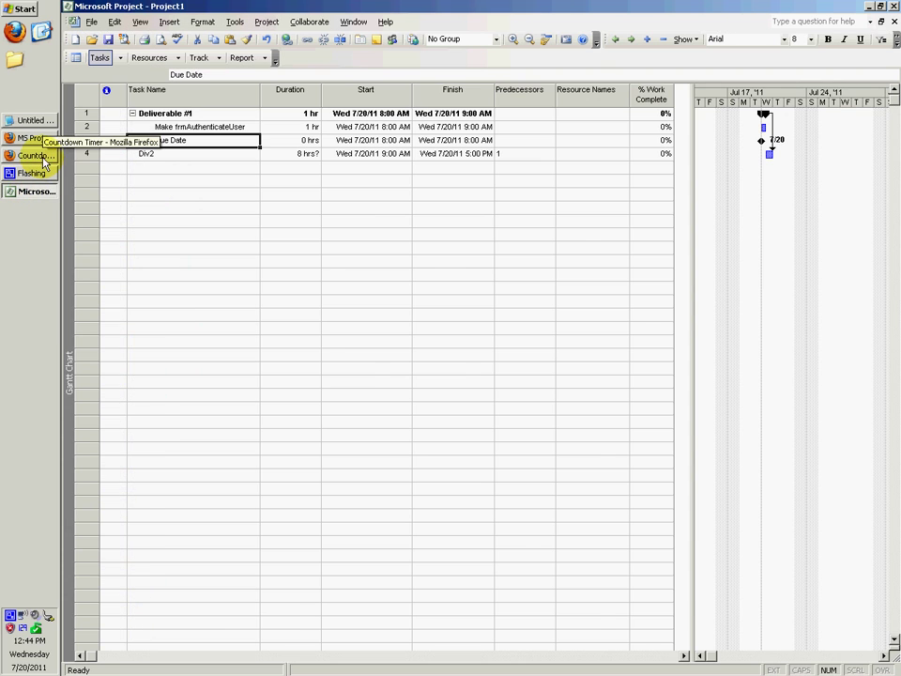
left_click(36, 156)
left_click(36, 156)
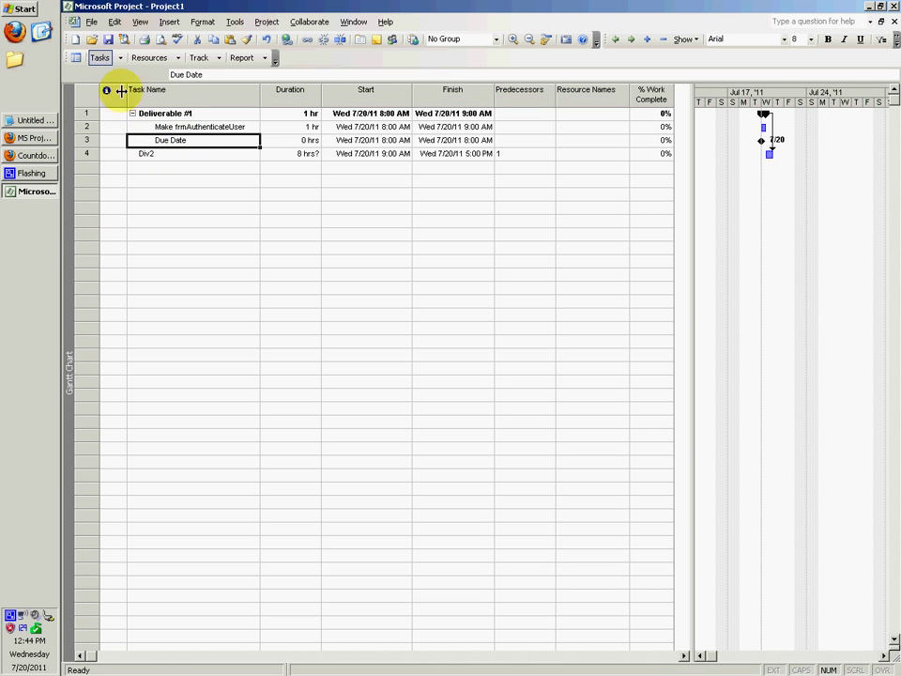
left_click(147, 57)
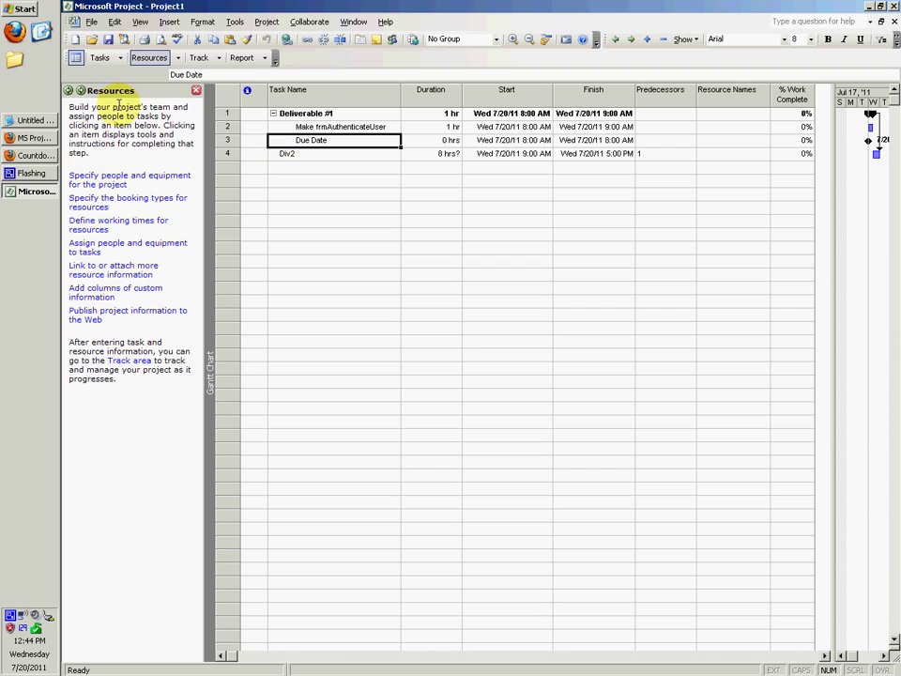
left_click(116, 182)
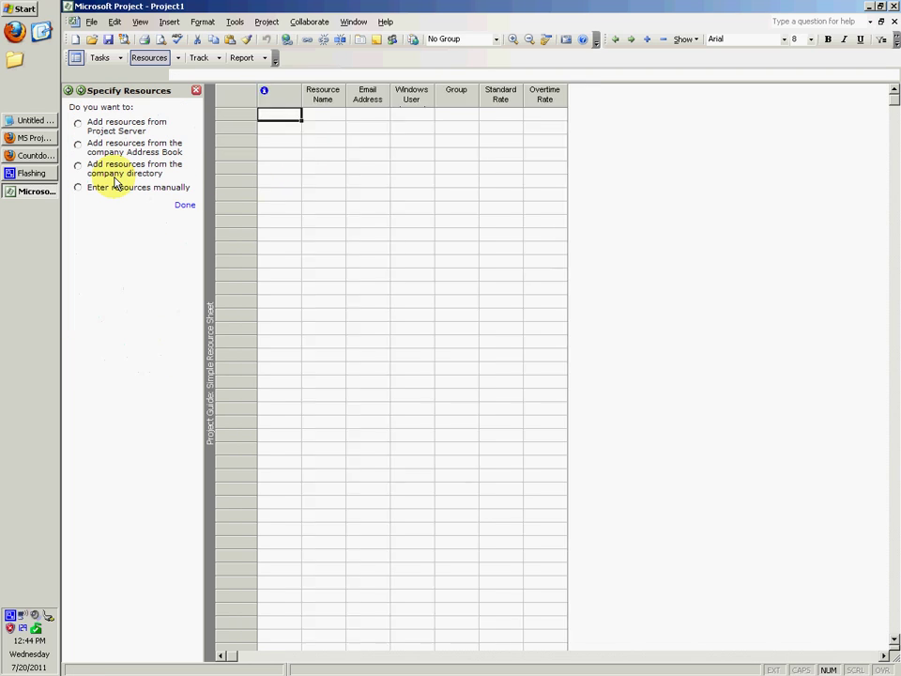
Enter the team member's name as the first resource with a $65.00/hr standard rate.
left_click(268, 103)
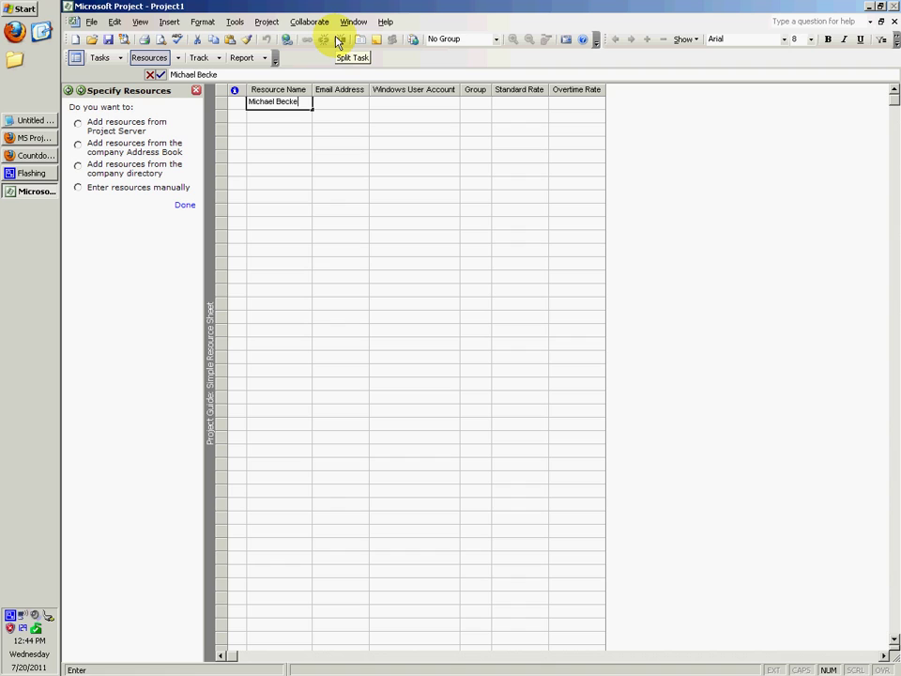
left_click(536, 103)
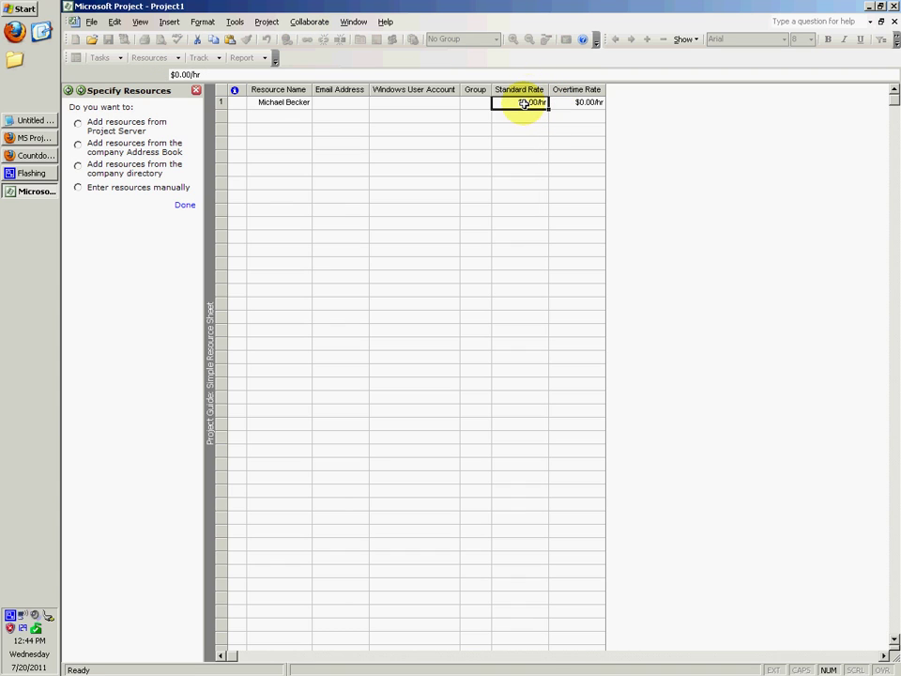
left_click(528, 101)
key("BackSpace")
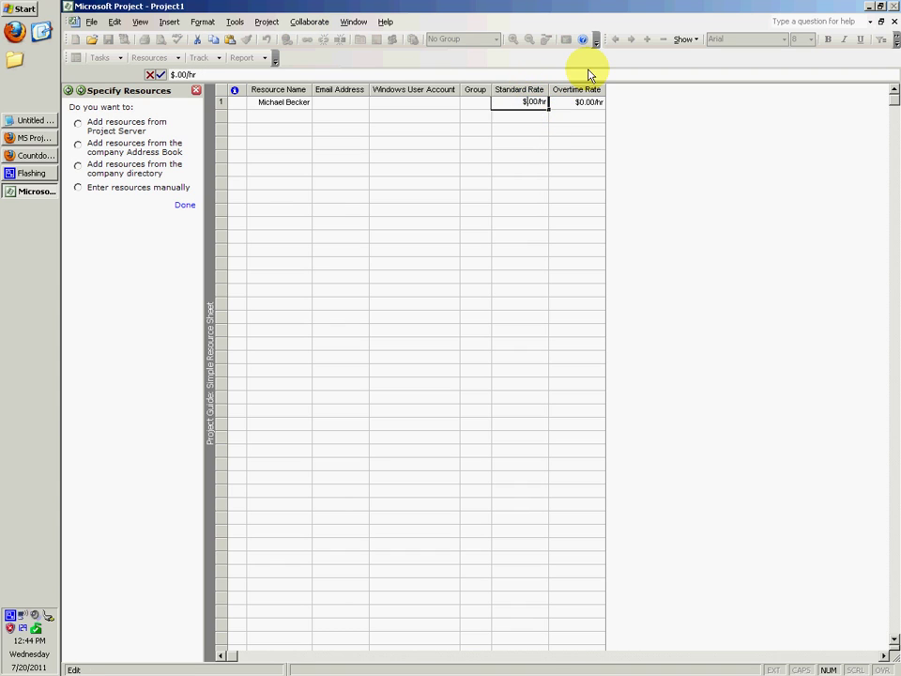
type("65")
key("Return")
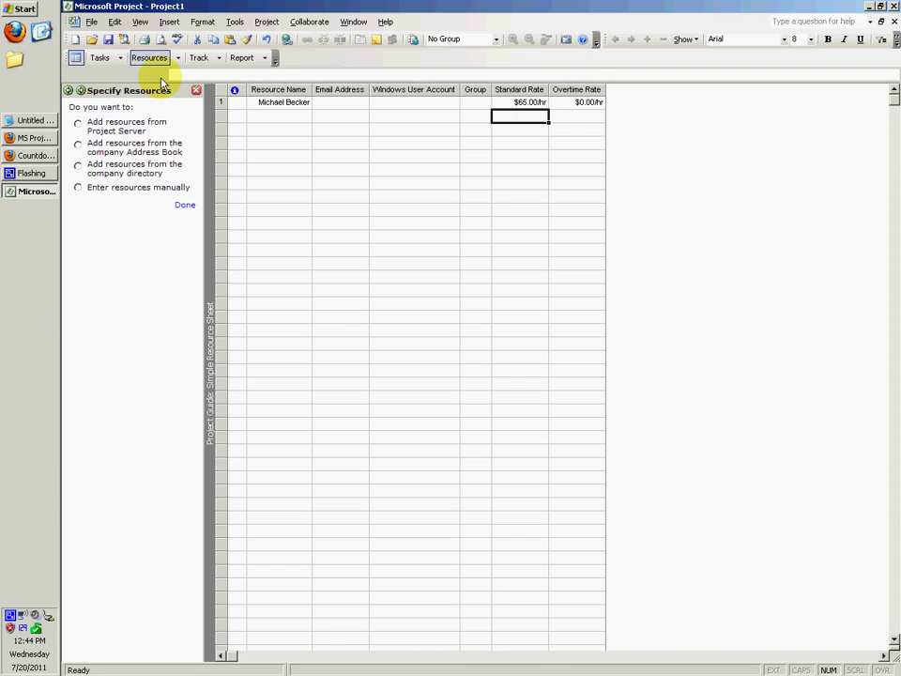
Assign the new resource to the Make frmAuthenticateUser subtask.
left_click(97, 58)
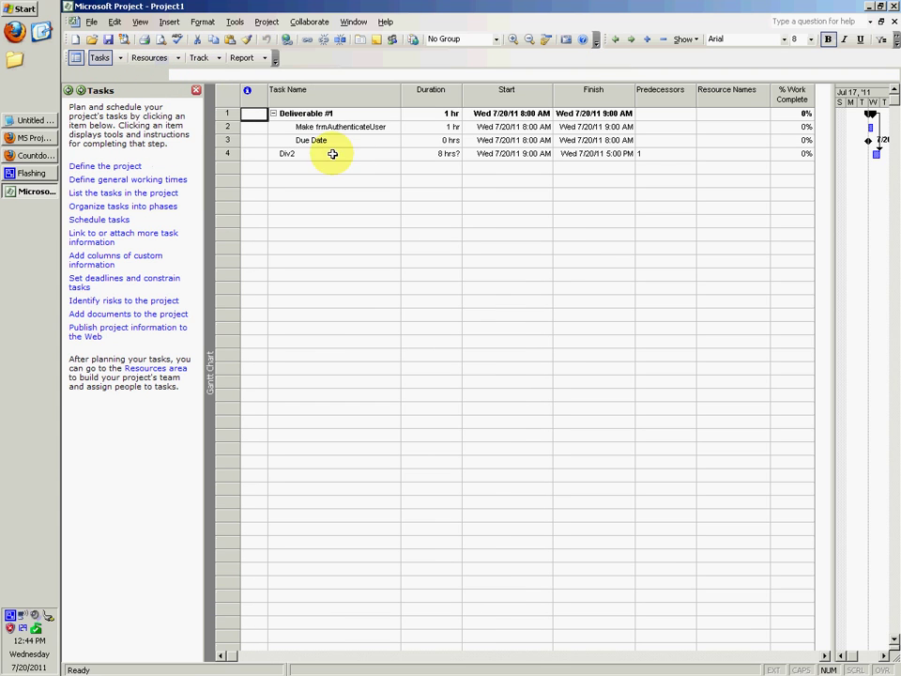
left_click(748, 130)
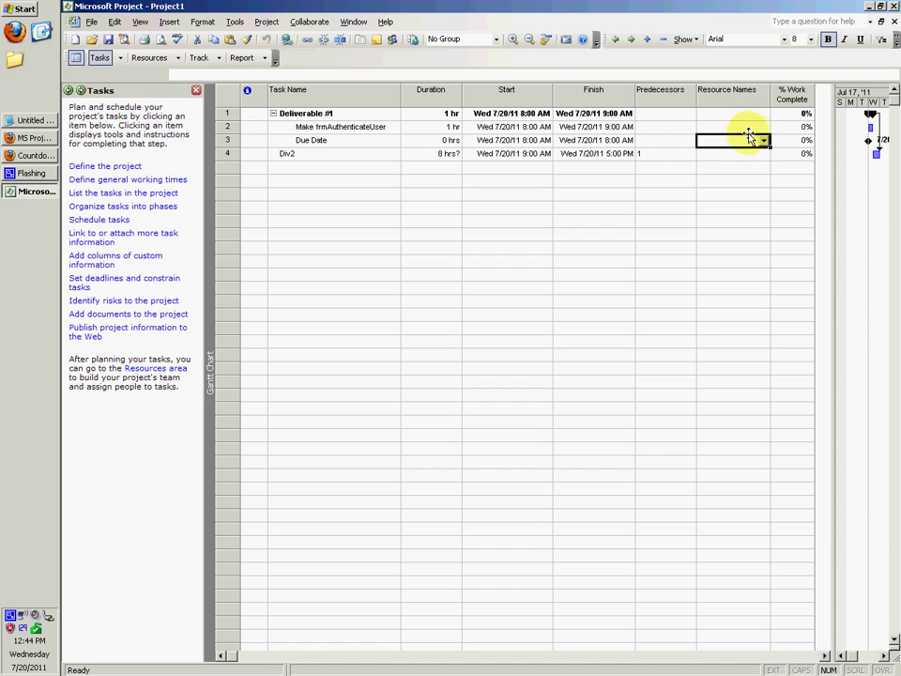
left_click(763, 128)
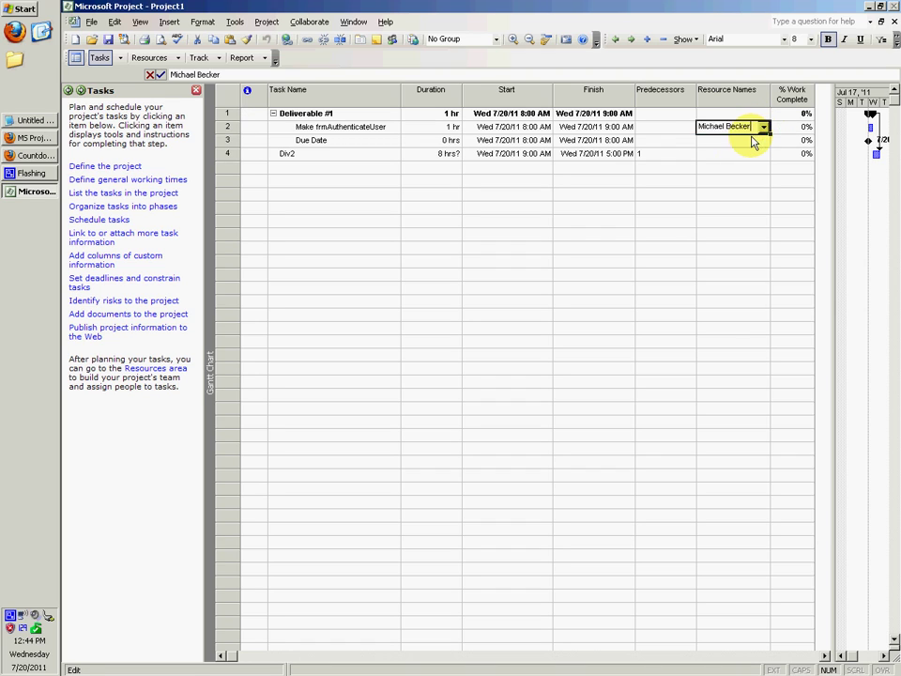
left_click(765, 143)
Assign the same resource to the Due Date milestone.
left_click(765, 143)
left_click(738, 160)
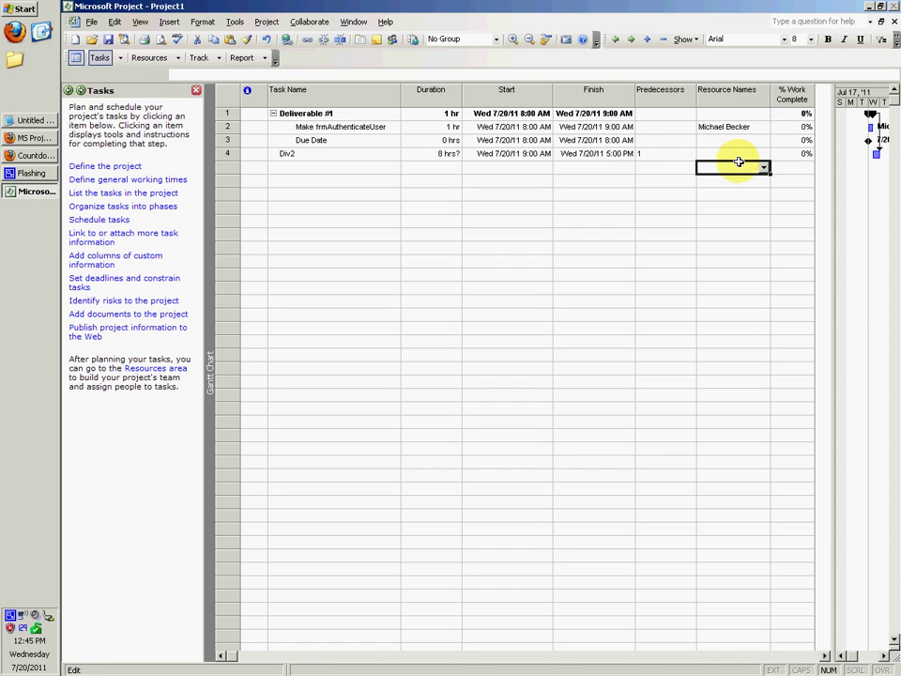
left_click(763, 137)
left_click(750, 153)
left_click(676, 168)
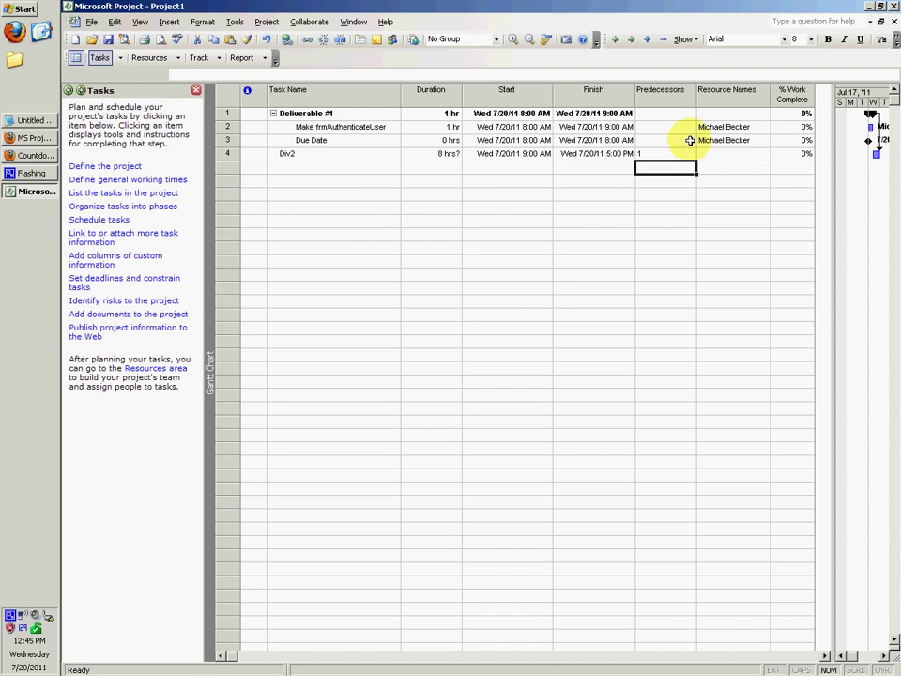
Review both subtask resource assignments, leaving Deliverable #1 unassigned.
left_click(719, 113)
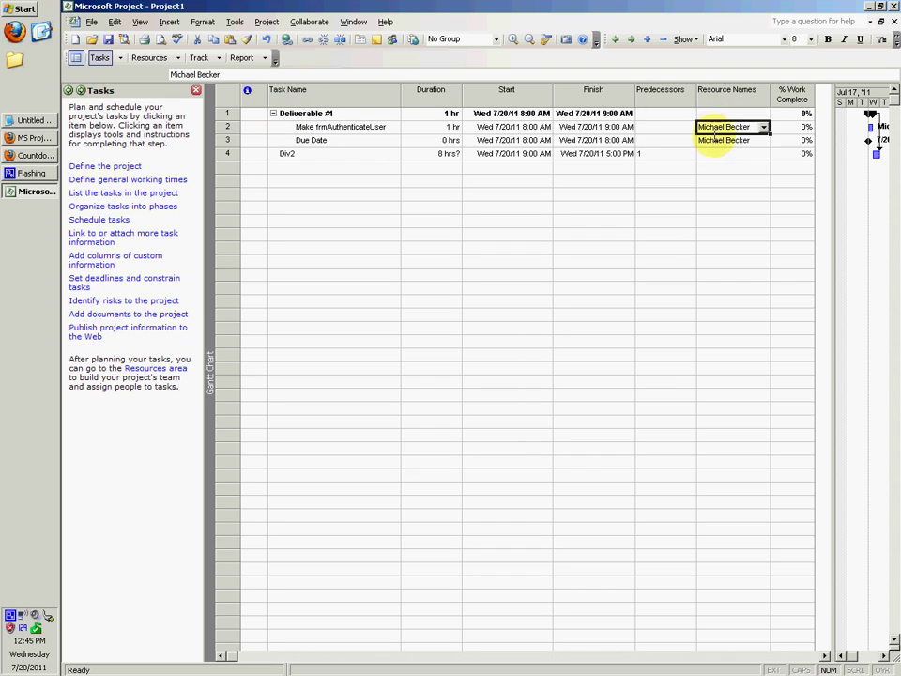
left_click(716, 139)
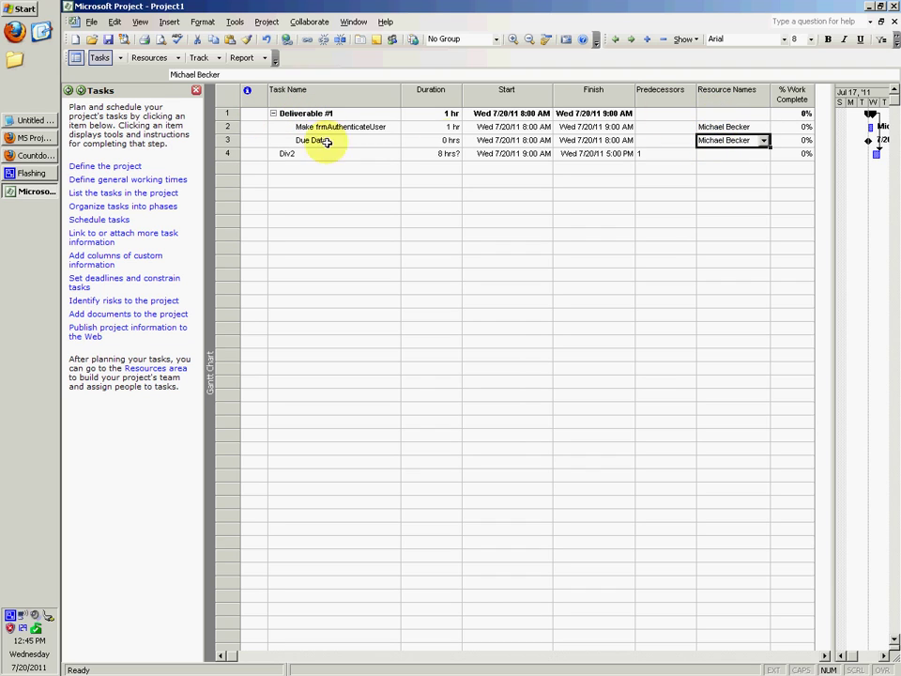
left_click(37, 156)
left_click(36, 157)
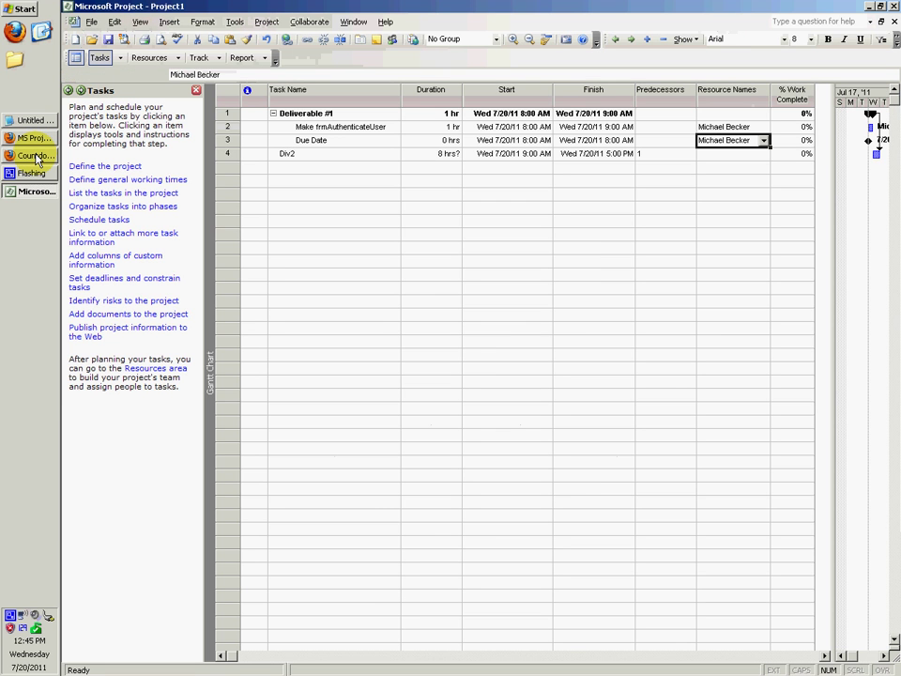
left_click(34, 138)
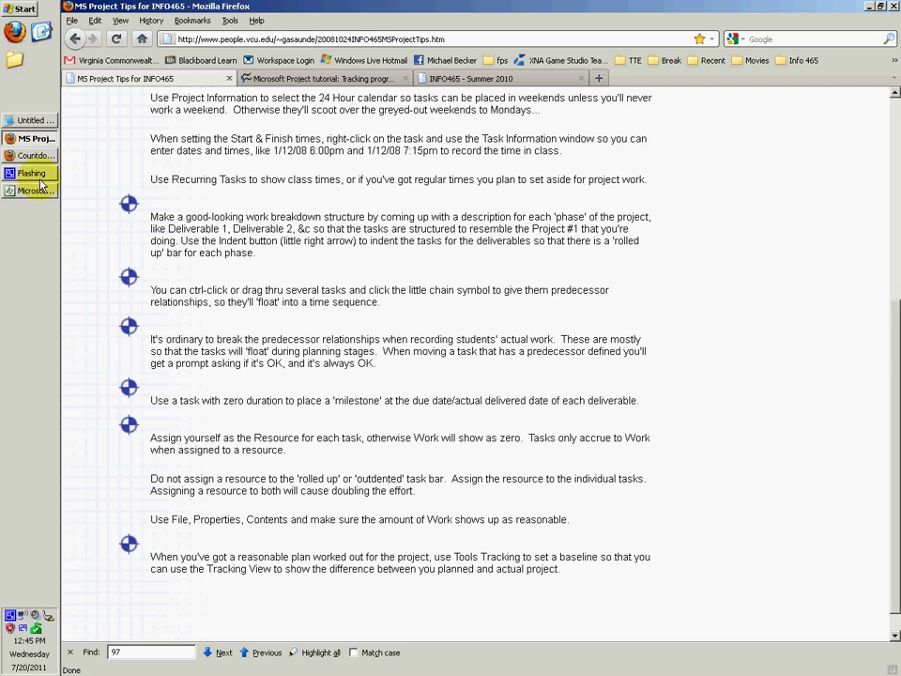
left_click(34, 138)
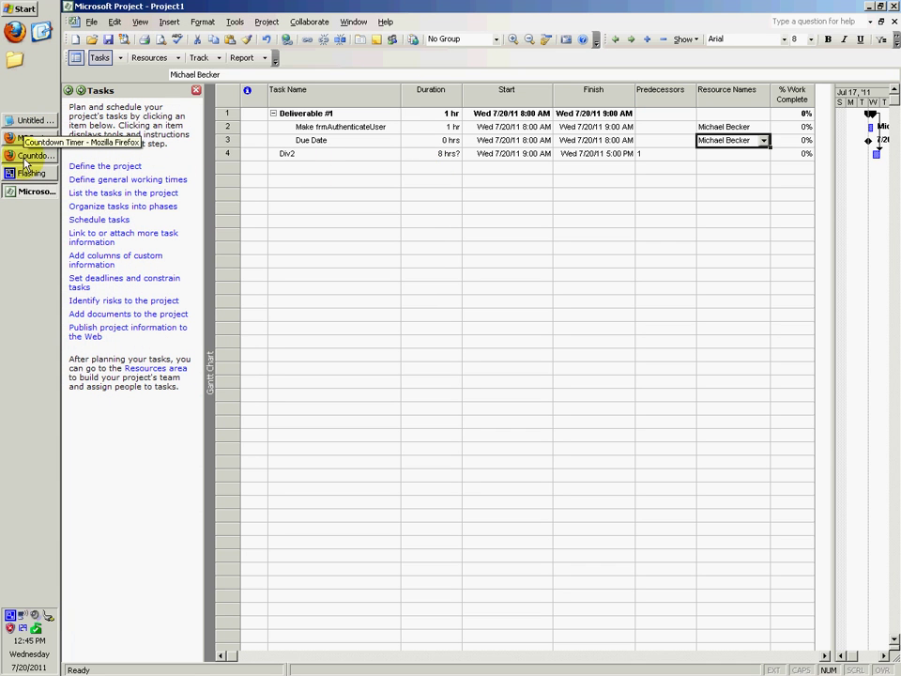